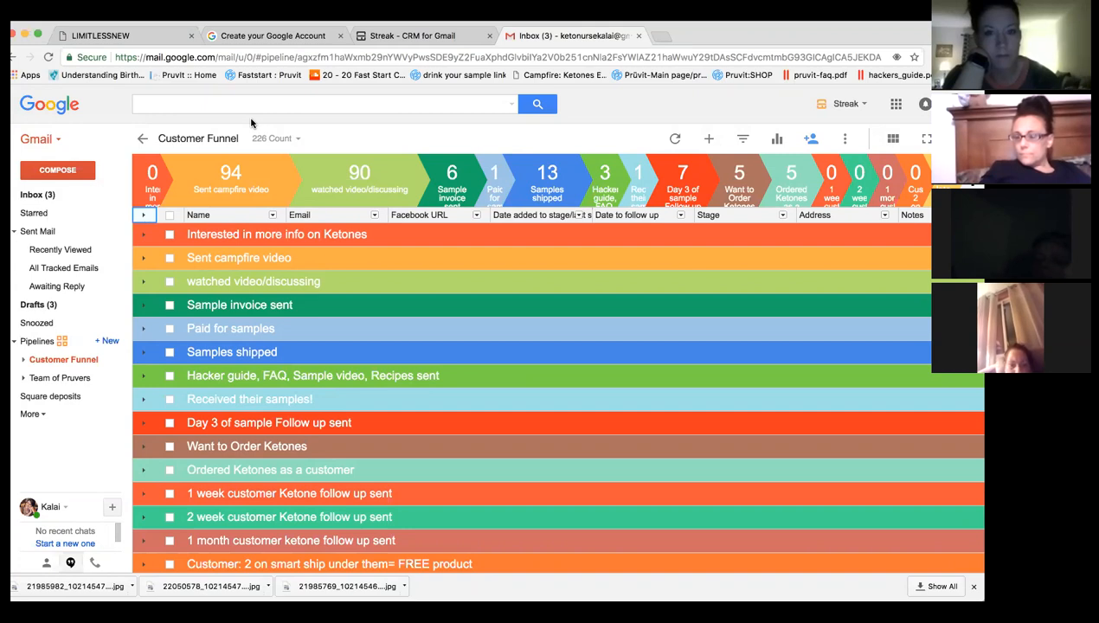
# Switch to the browser tab showing the Create your Google Account sign-up page.
pyautogui.click(256, 38)
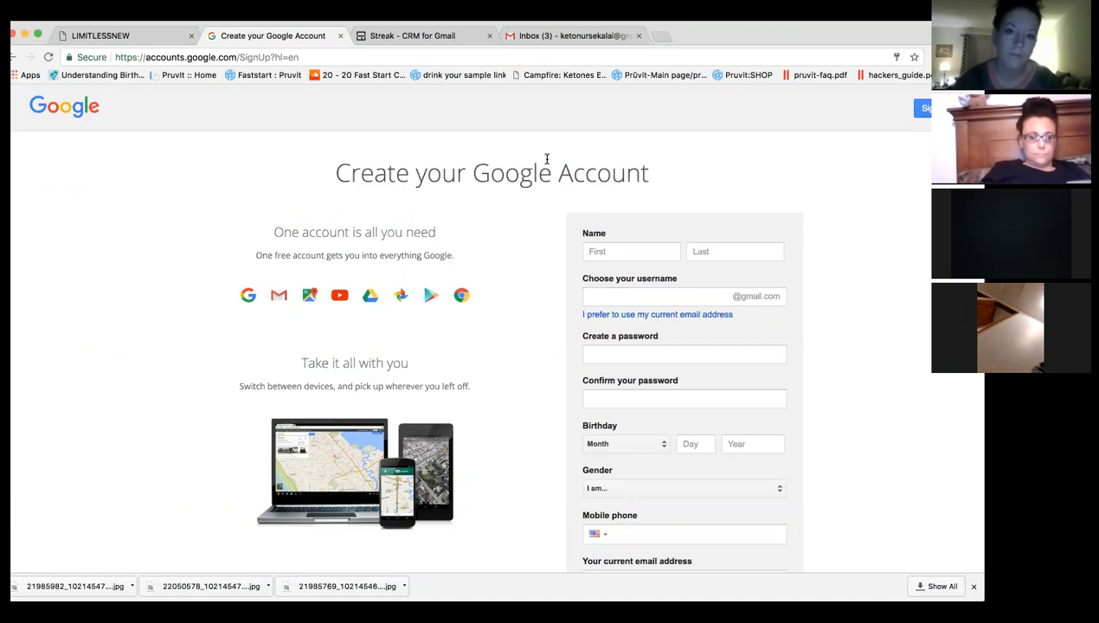
# Switch to the 'Streak - CRM for Gmail' product page tab.
pyautogui.click(393, 36)
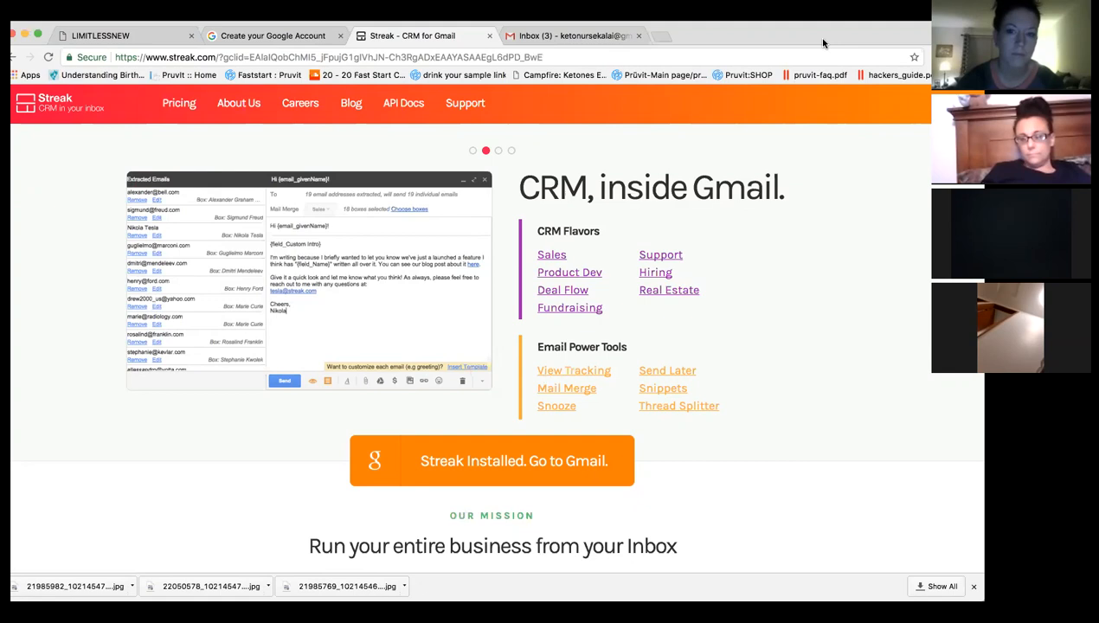
# Back in Gmail, view the inbox, then the Customer Funnel and Team of Pruvers pipelines.
pyautogui.click(575, 36)
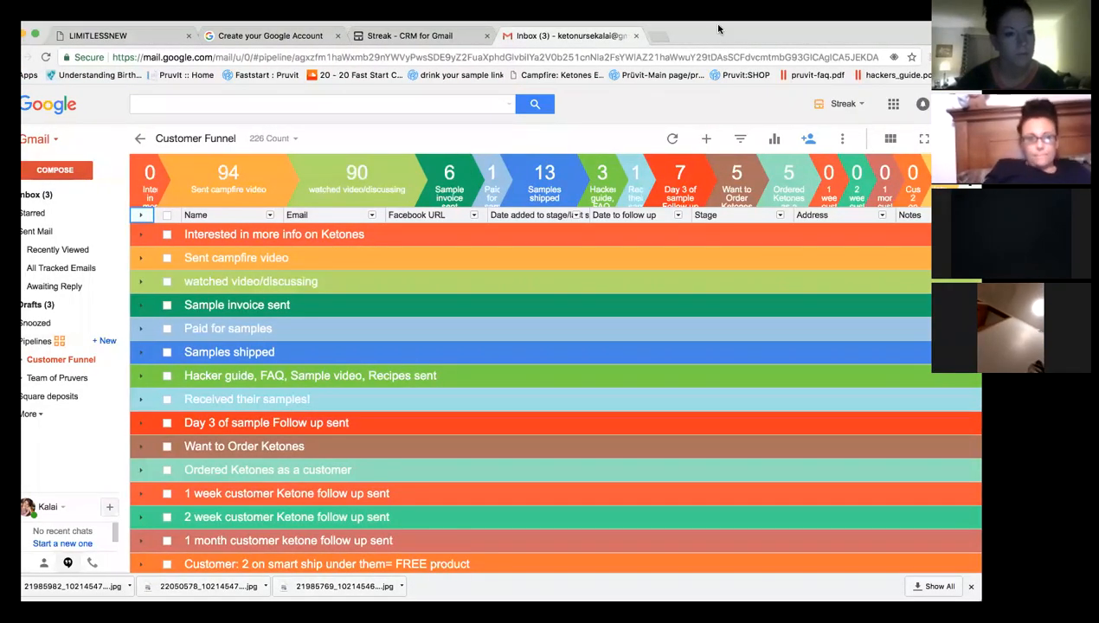
pyautogui.click(64, 196)
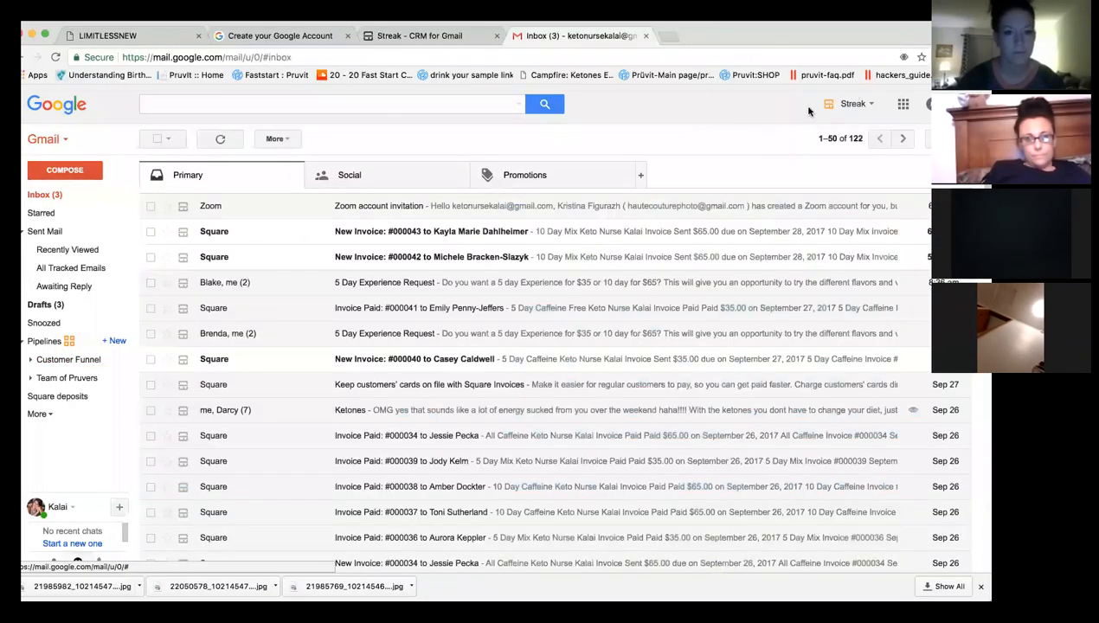
pyautogui.click(49, 345)
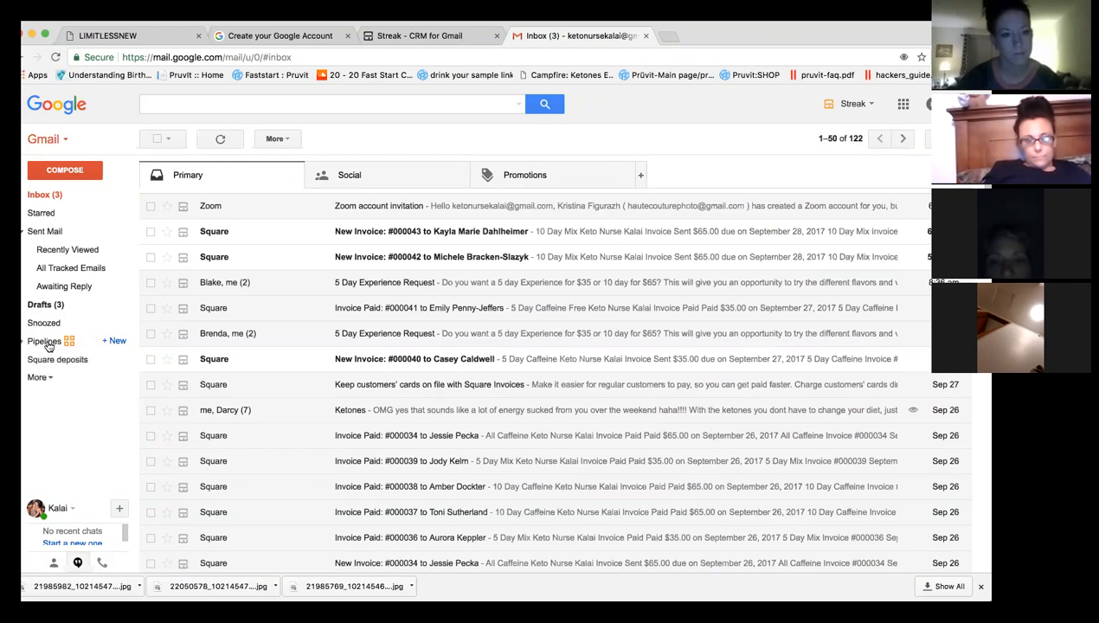
pyautogui.click(48, 345)
pyautogui.click(52, 359)
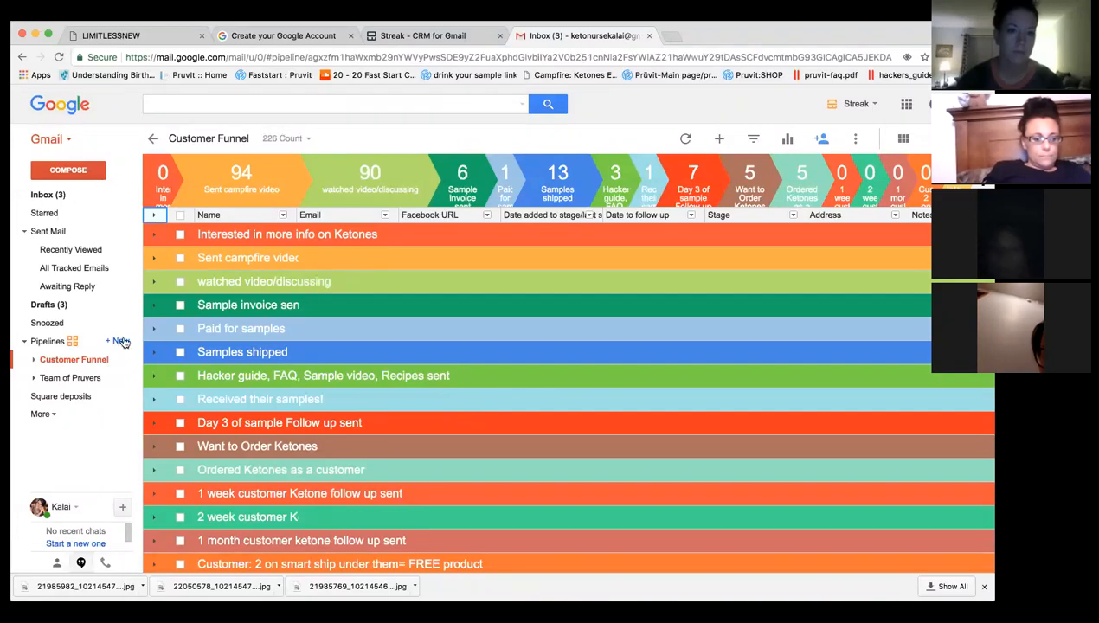
pyautogui.click(66, 377)
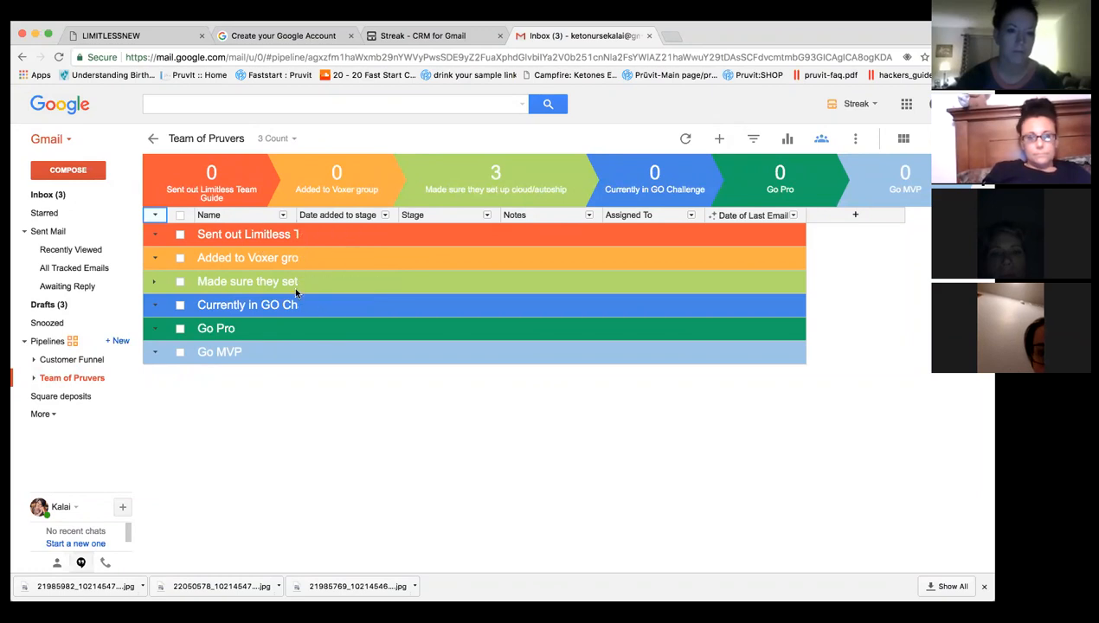
pyautogui.click(77, 360)
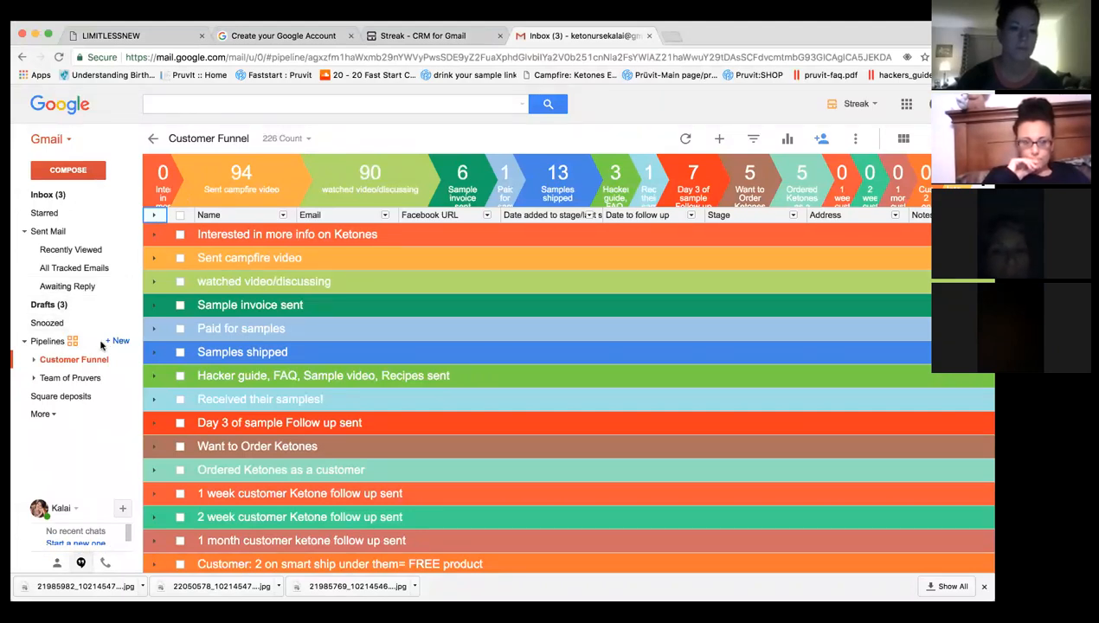
# Create a shared pipeline from the Blank custom template and open it.
pyautogui.click(121, 340)
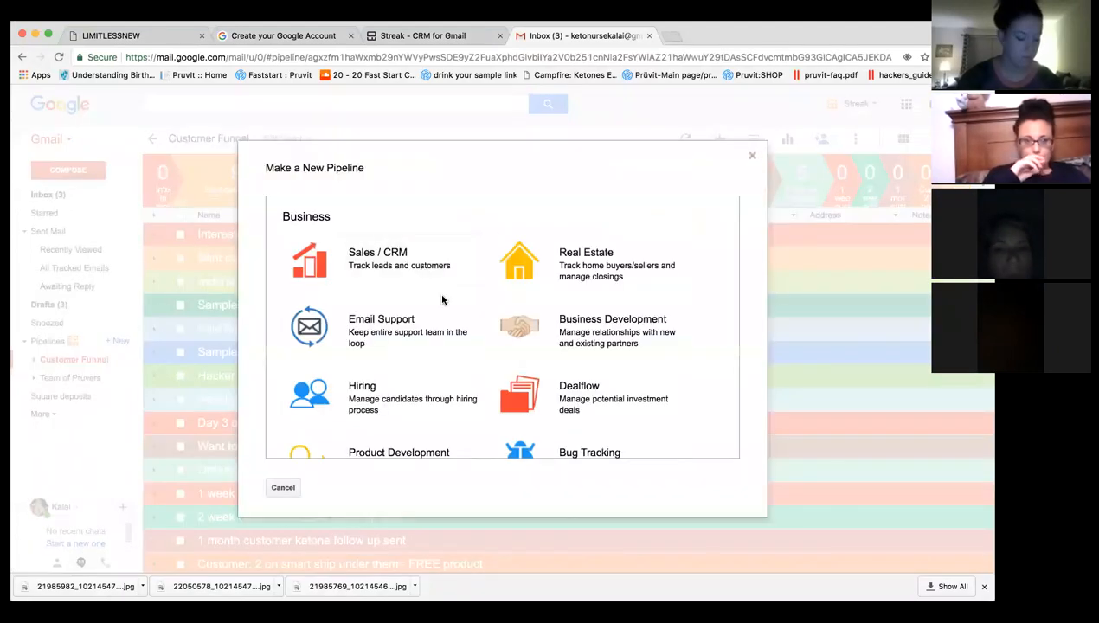
pyautogui.scroll(-10, 448, 320)
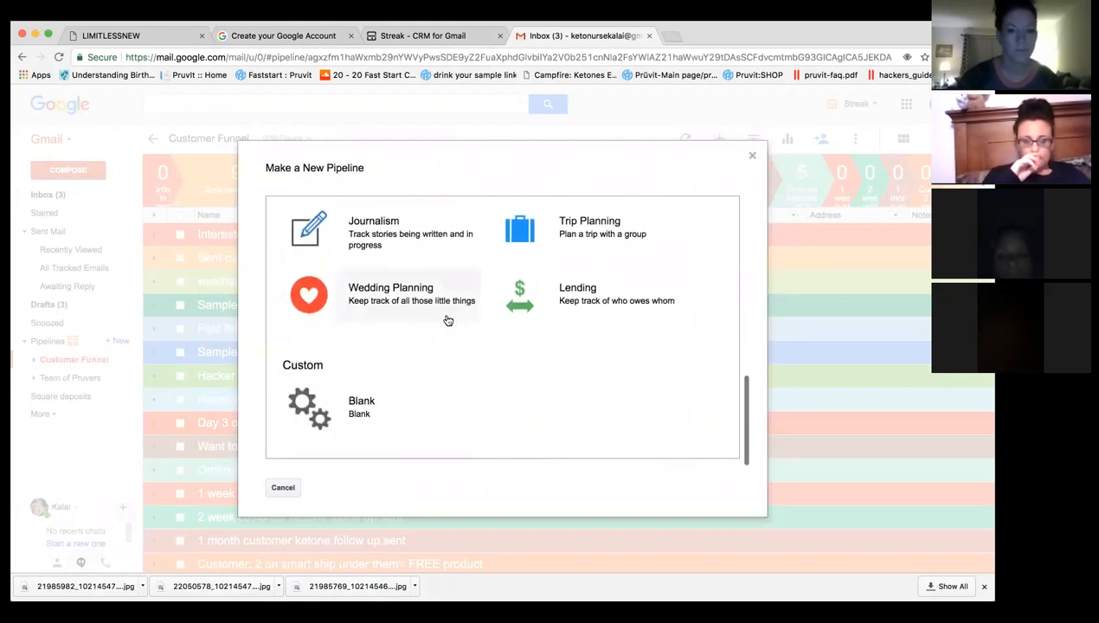
pyautogui.click(379, 408)
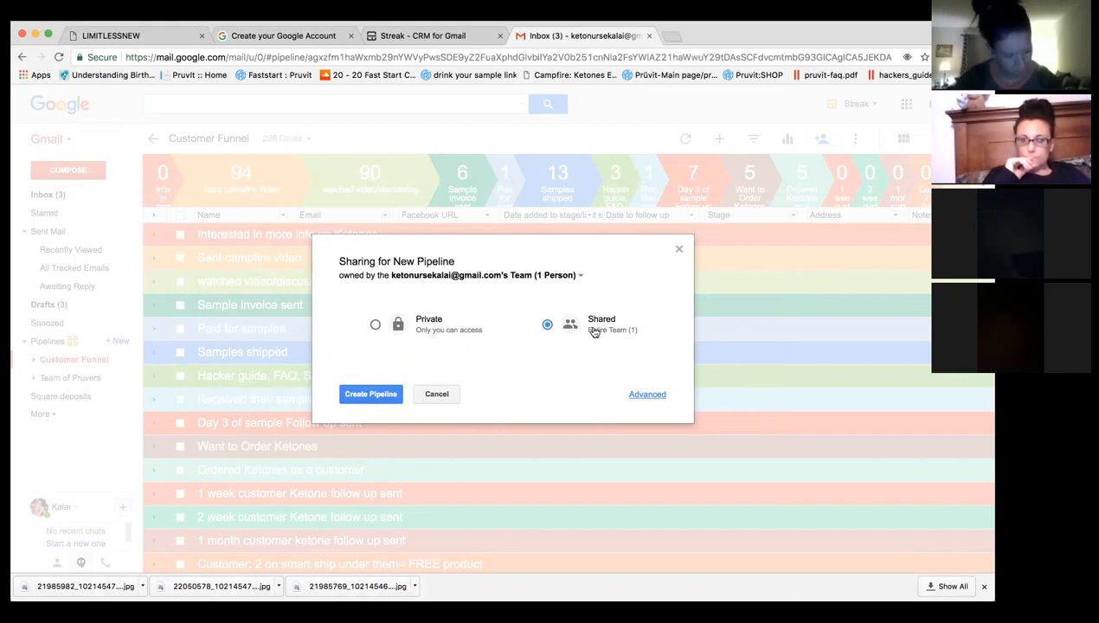
pyautogui.click(391, 396)
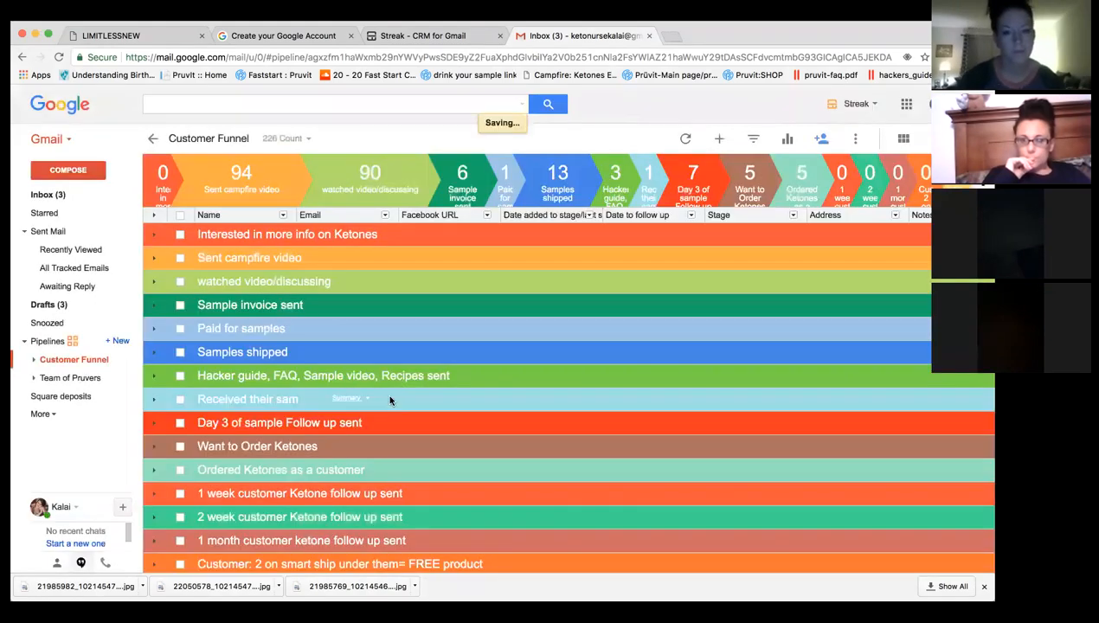
pyautogui.click(65, 378)
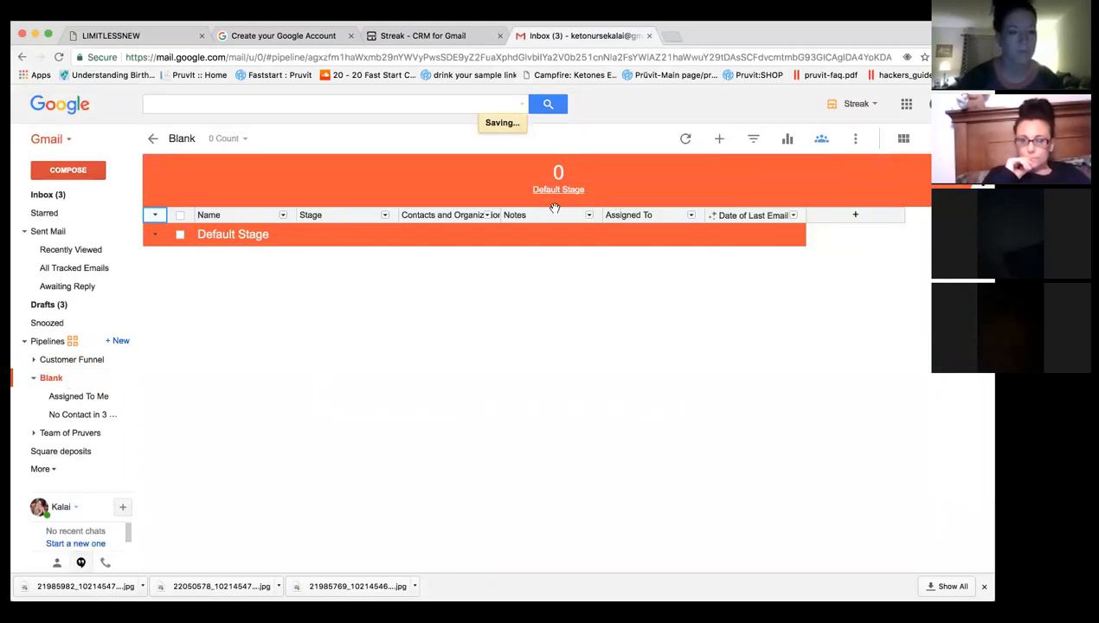
# Replace the pipeline title 'Blank' with 'Customer Funnel'.
pyautogui.click(180, 137)
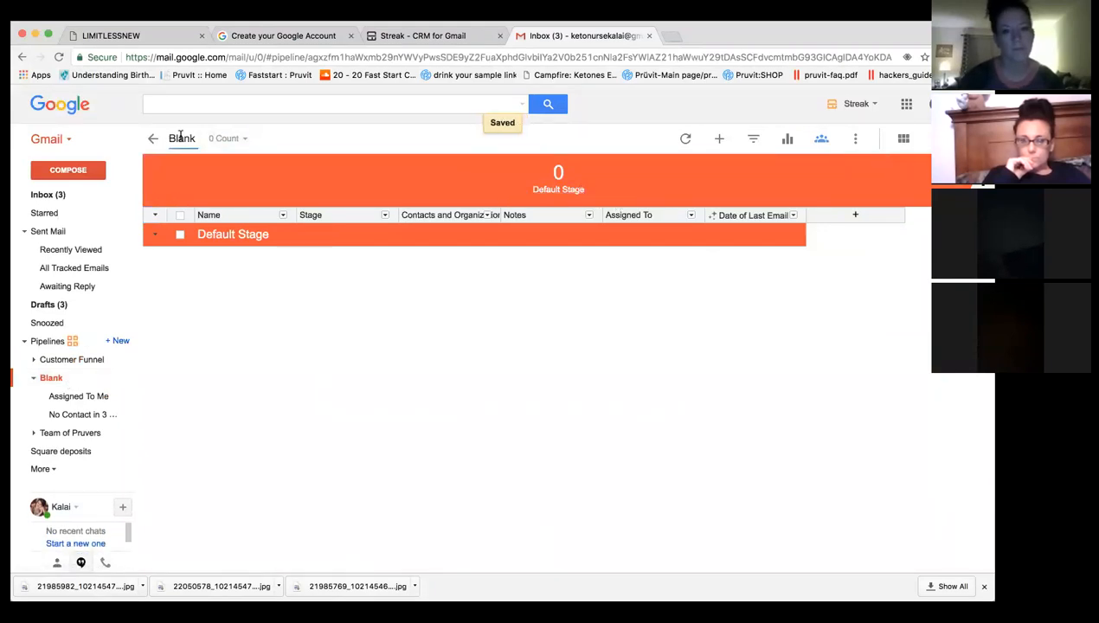
pyautogui.doubleClick(180, 135)
pyautogui.write('Customer fu')
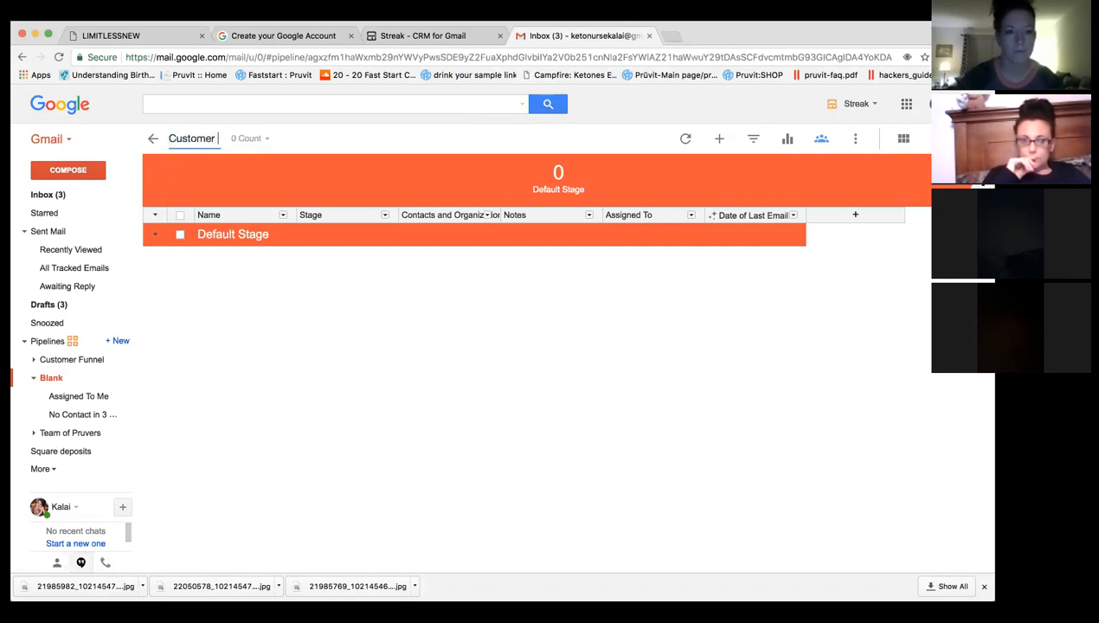
pyautogui.press('BackSpace')
pyautogui.press('BackSpace')
pyautogui.press('BackSpace')
pyautogui.write('Funnel')
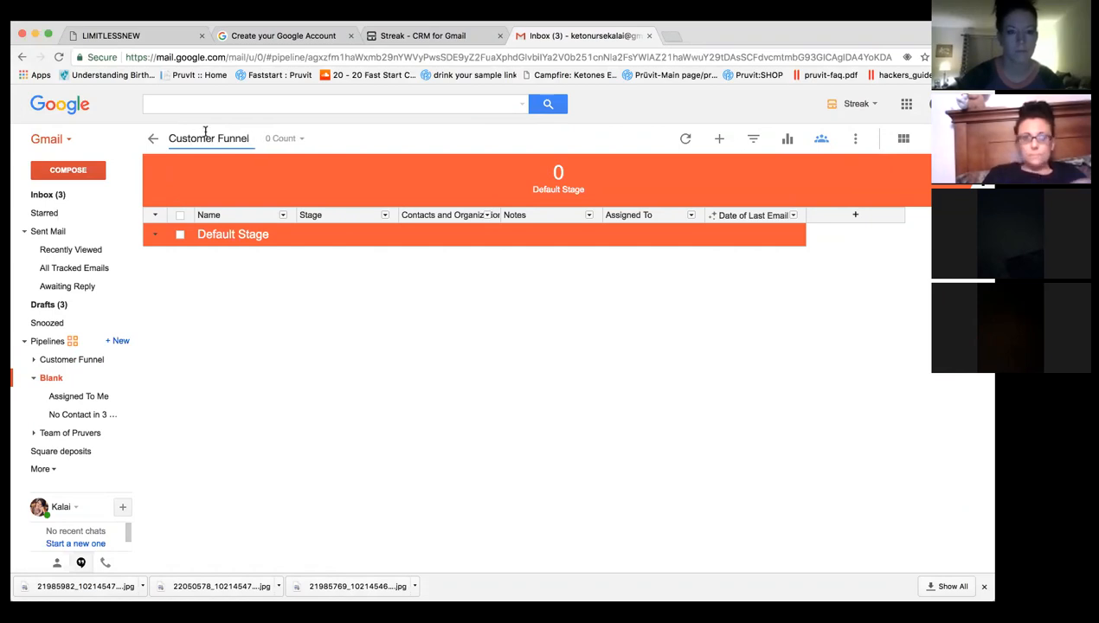
pyautogui.click(242, 239)
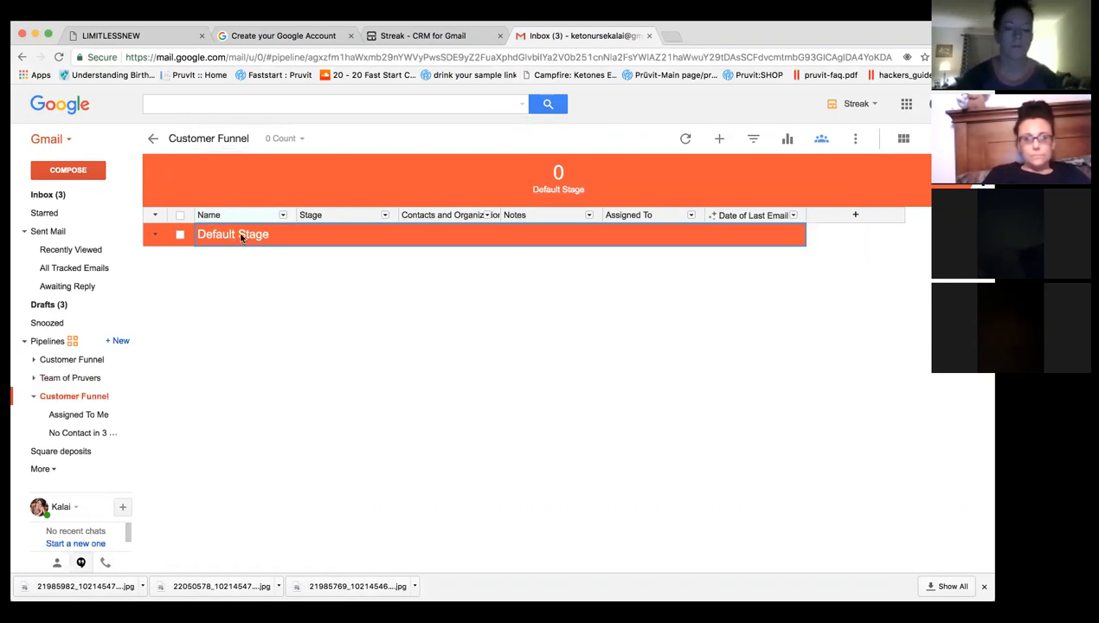
# Rename Default Stage to 'interested in info' and add a 'Camfire video sent' stage.
pyautogui.click(240, 233)
pyautogui.moveTo(289, 237); pyautogui.dragTo(197, 234)
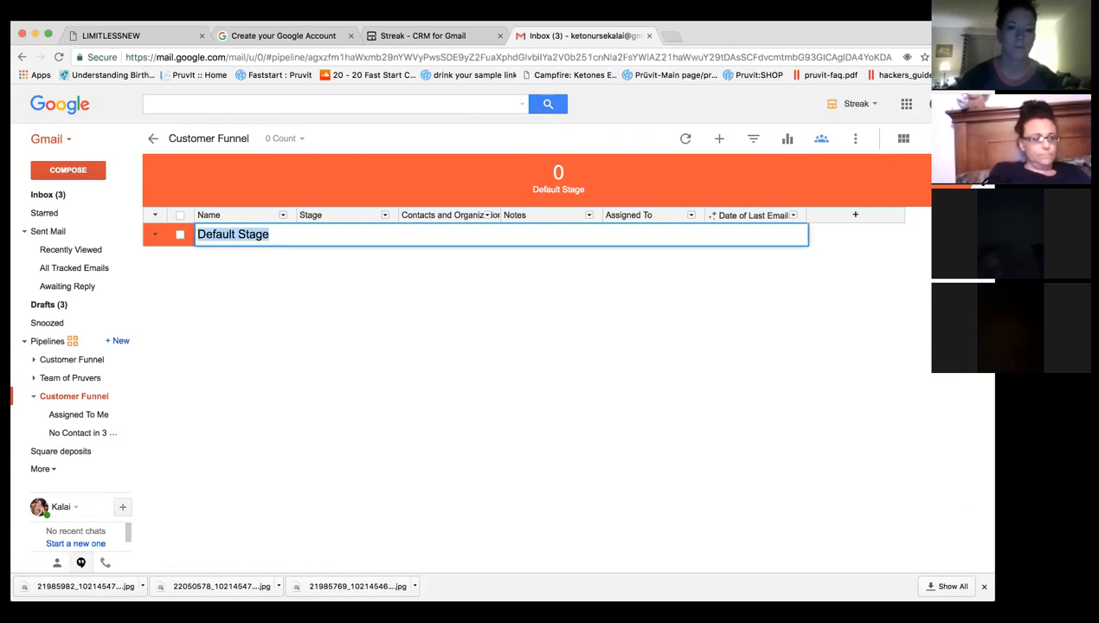
pyautogui.write('interested in ')
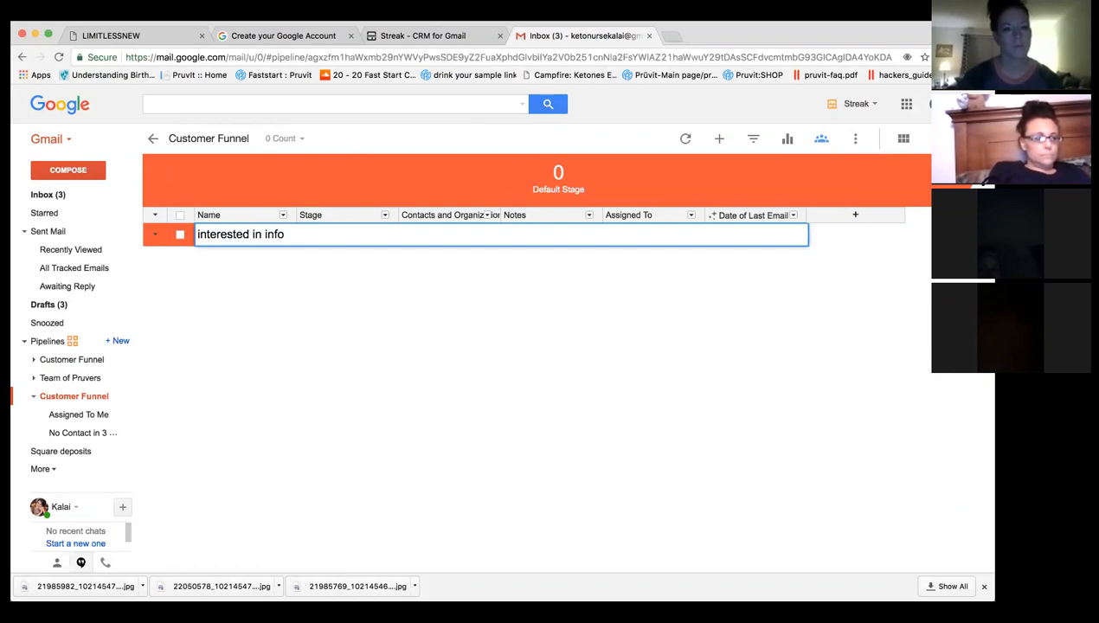
pyautogui.write('info')
pyautogui.press('Return')
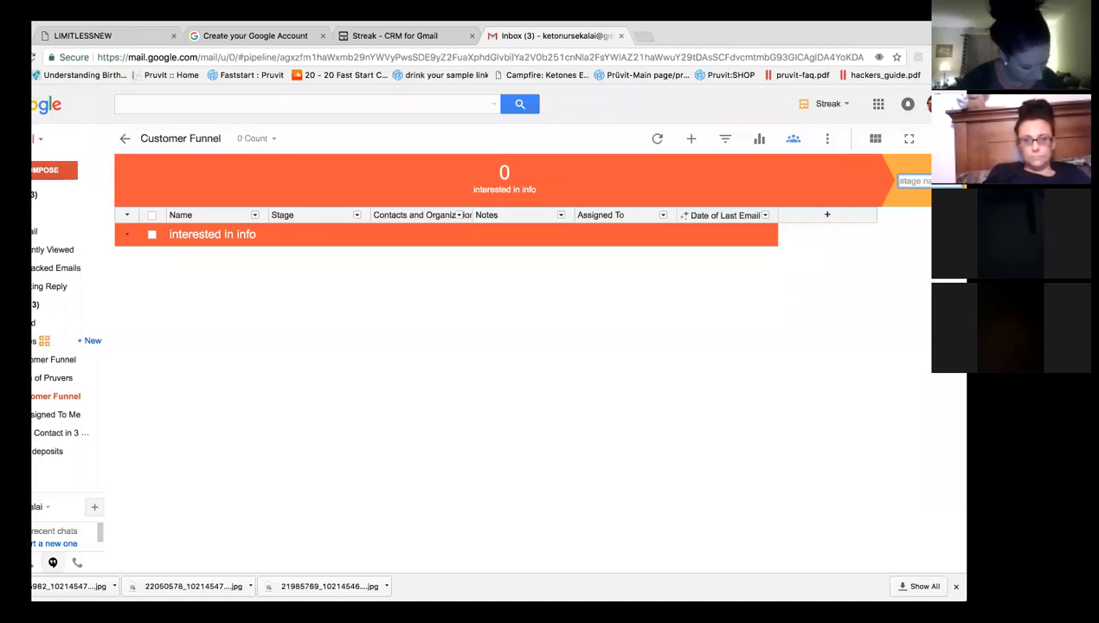
pyautogui.write('C')
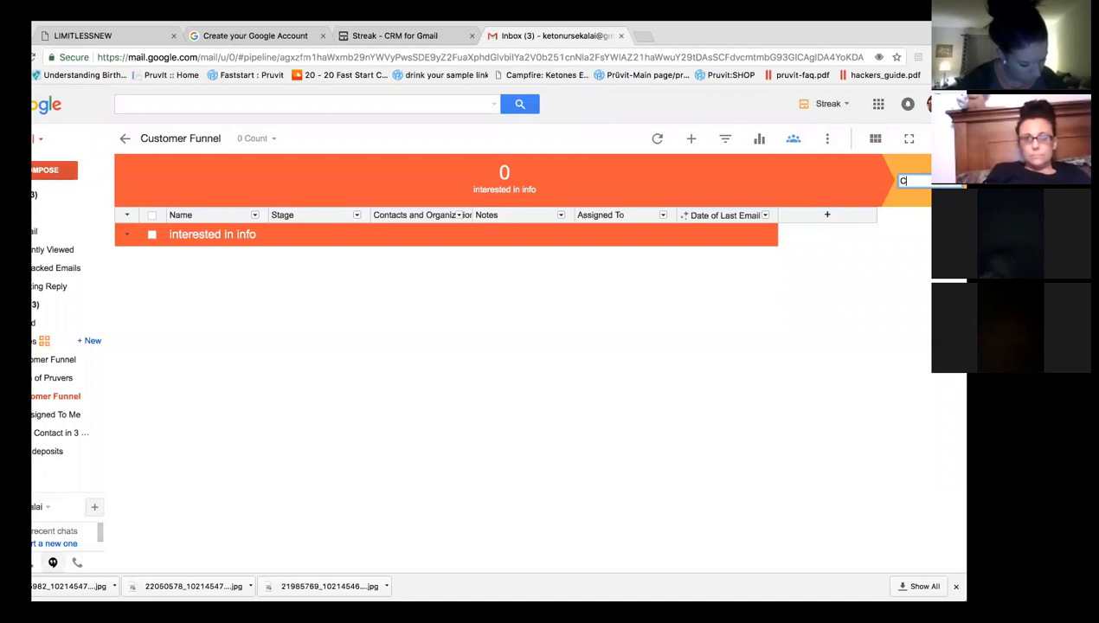
pyautogui.write('amfire')
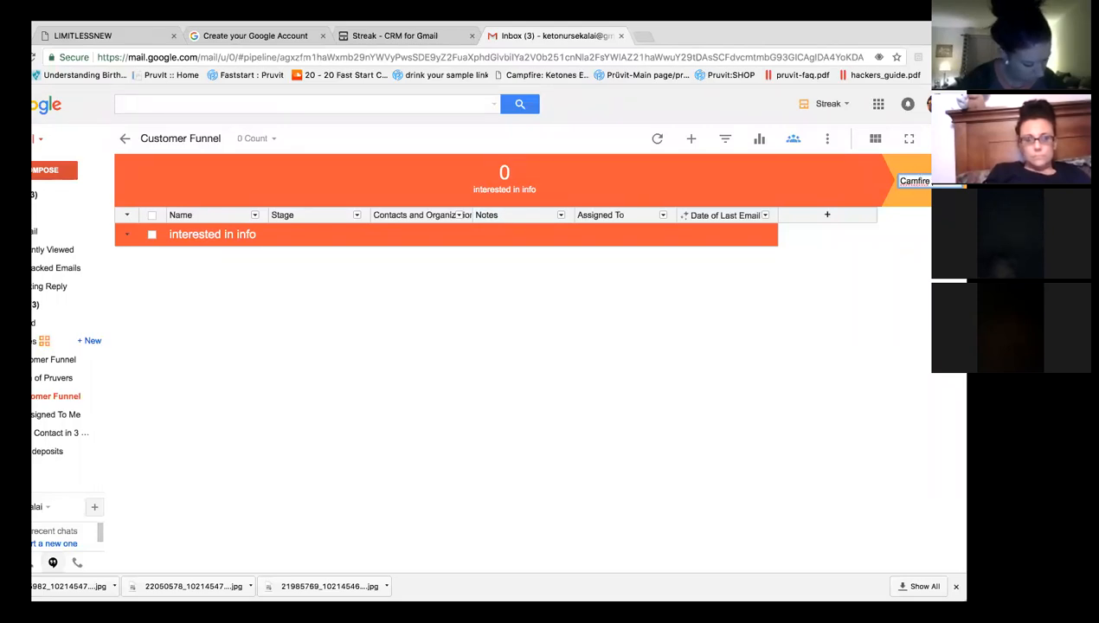
pyautogui.write(' video sent')
pyautogui.press('Return')
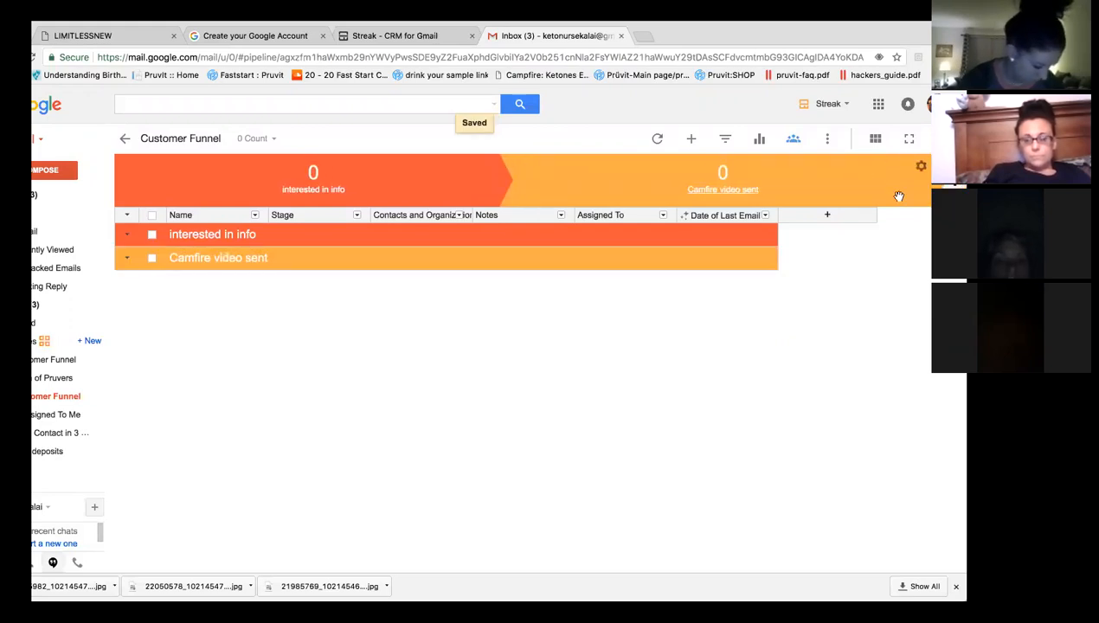
# Add a 'watched/discussing' stage, then reopen the original 226-contact Customer Funnel pipeline.
pyautogui.click(919, 181)
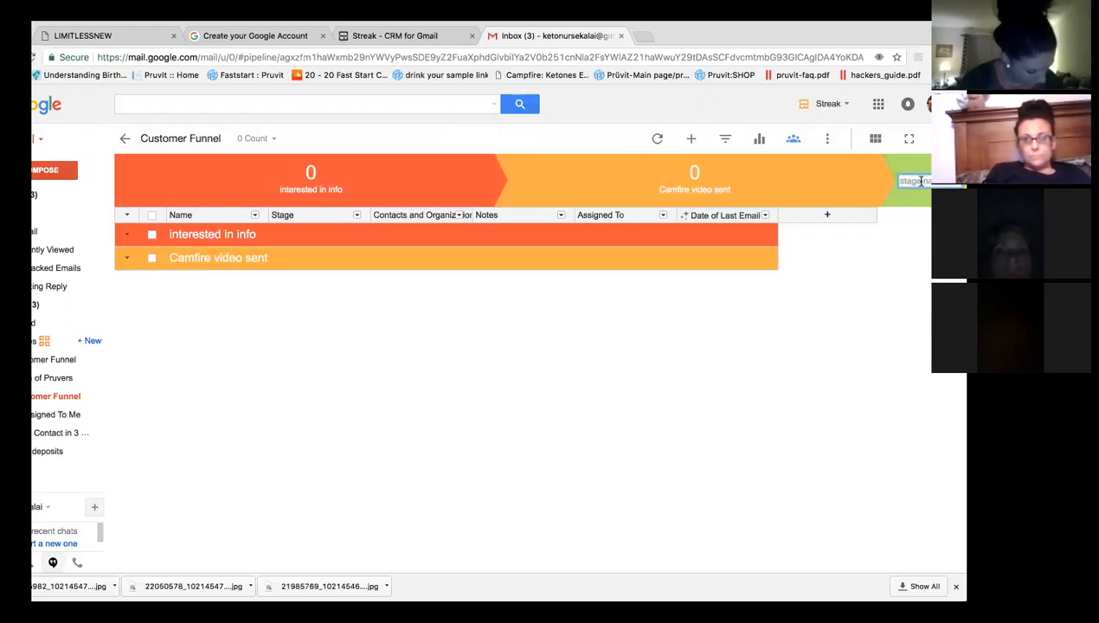
pyautogui.write('watched')
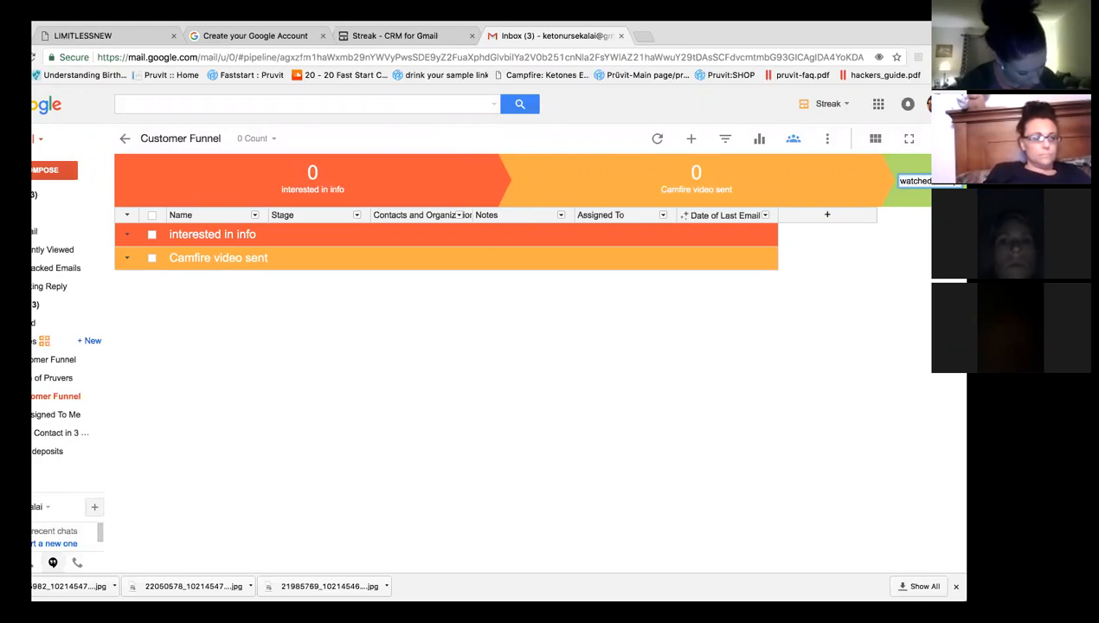
pyautogui.write('/dis')
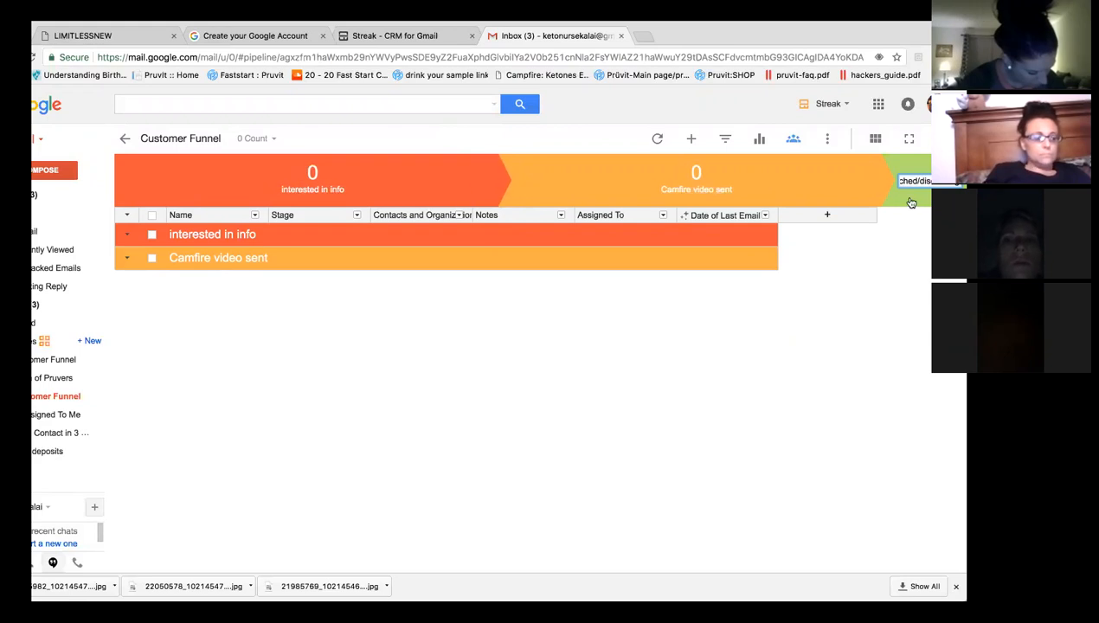
pyautogui.write('cussing')
pyautogui.press('Return')
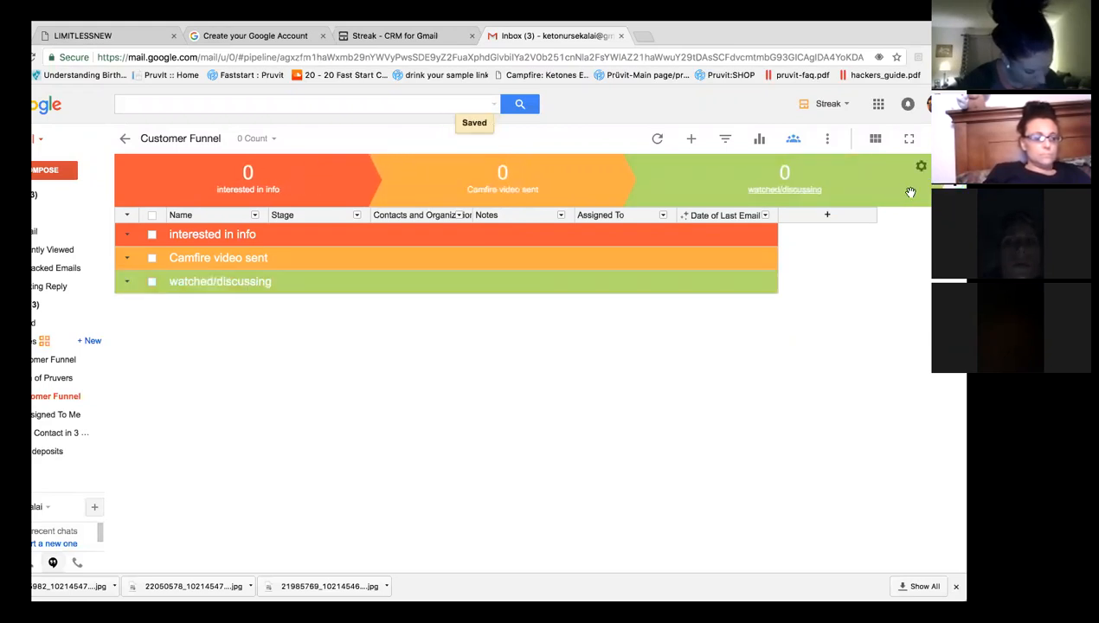
pyautogui.click(924, 180)
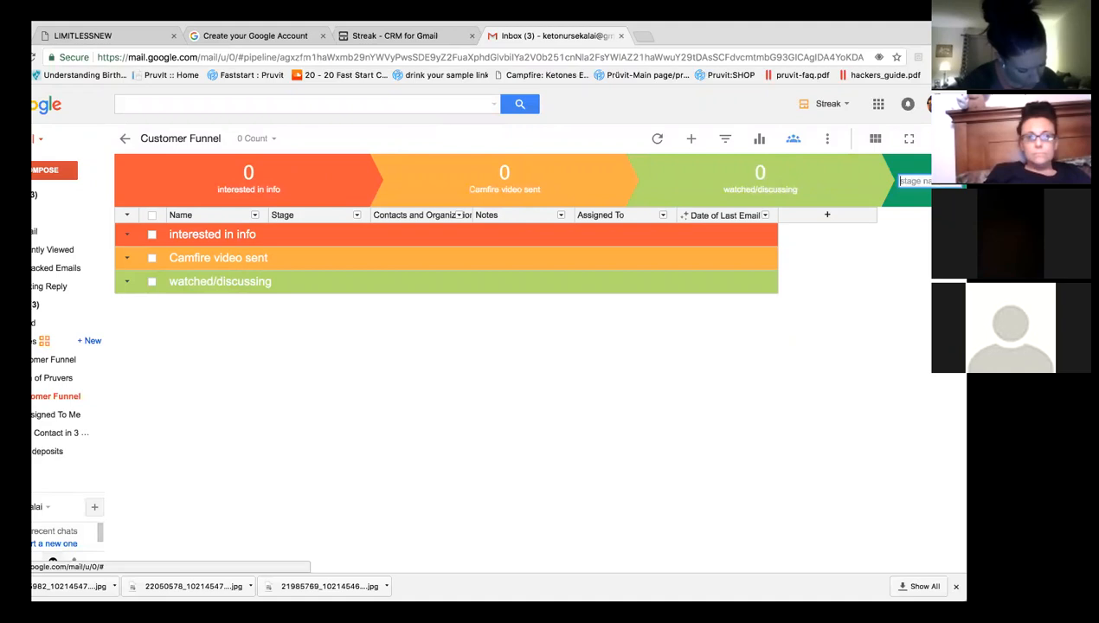
pyautogui.click(64, 362)
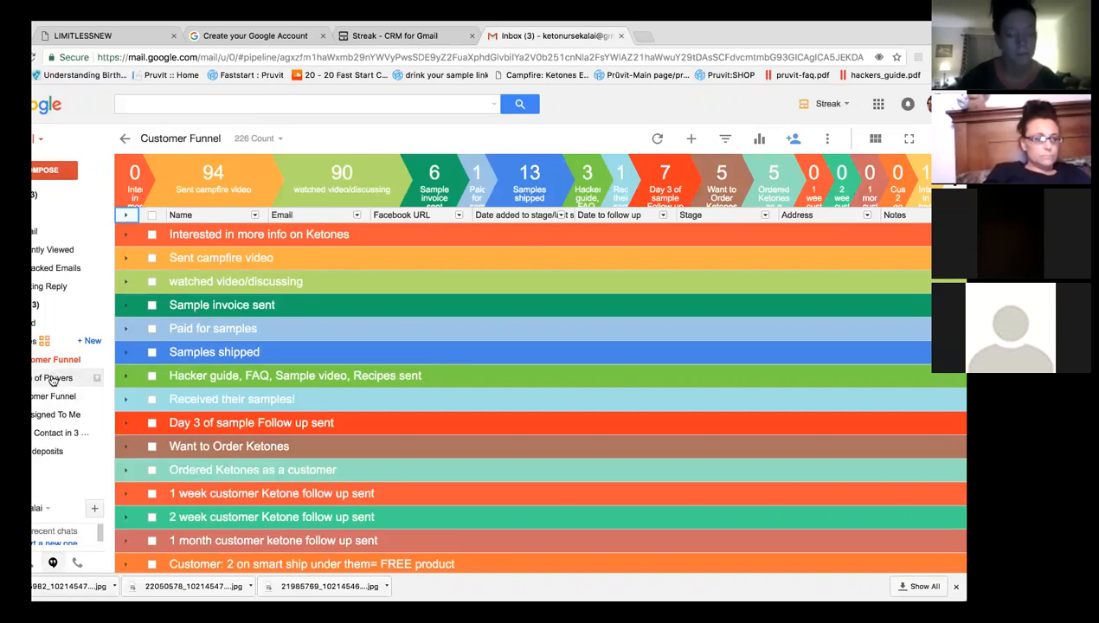
# Append two stages, 'Sample invoice sent' and 'fgdfg', to the end of Customer Funnel.
pyautogui.click(54, 397)
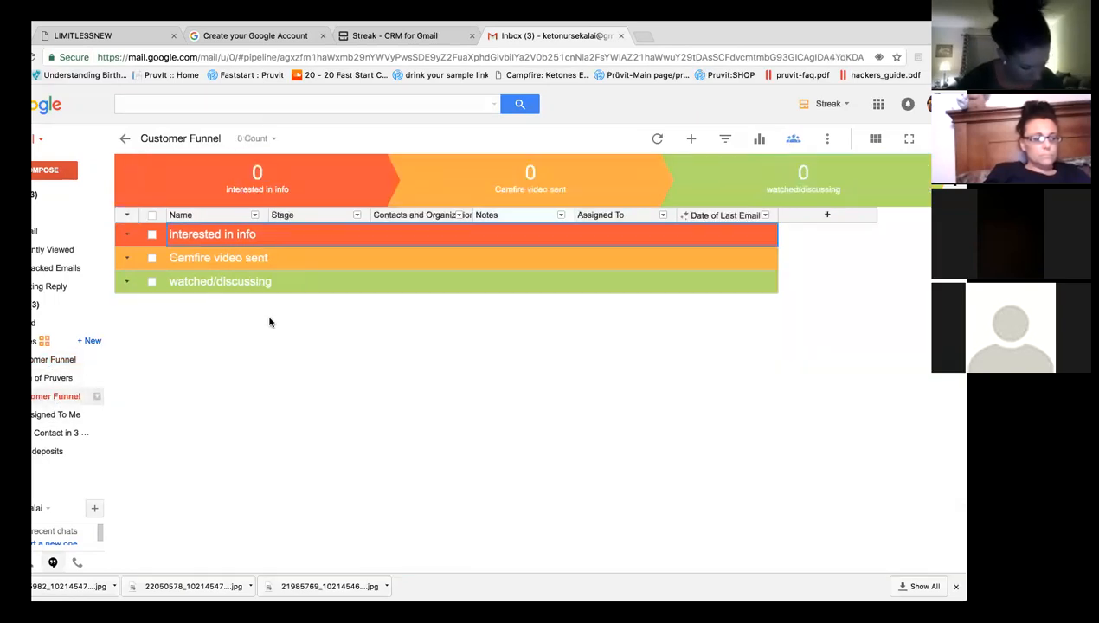
pyautogui.click(938, 180)
pyautogui.write('S')
pyautogui.write('ample invo')
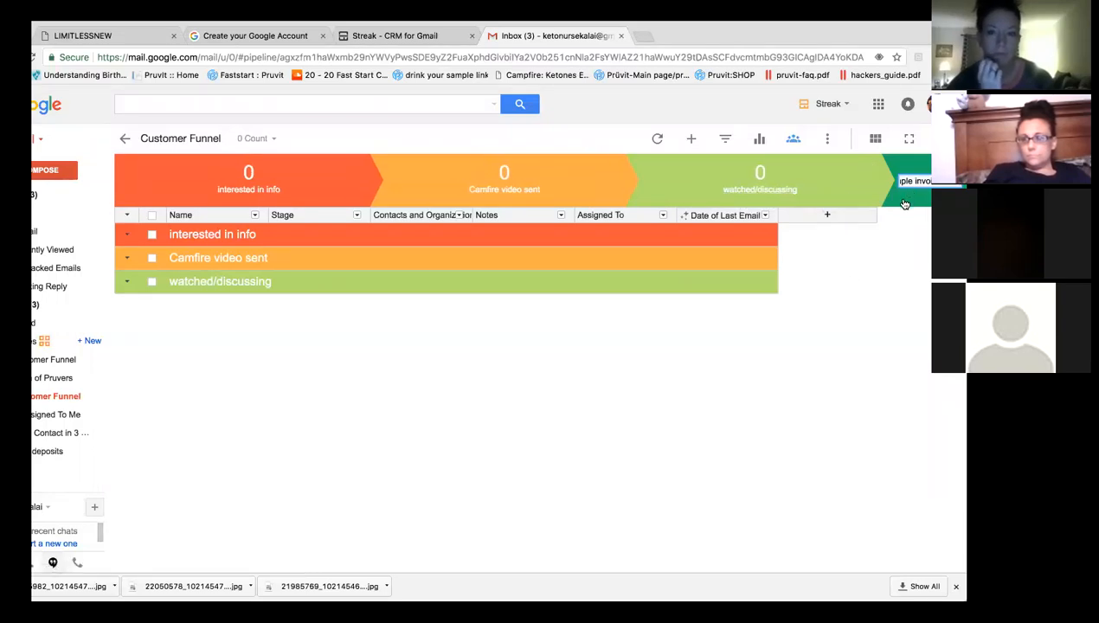
pyautogui.press('Return')
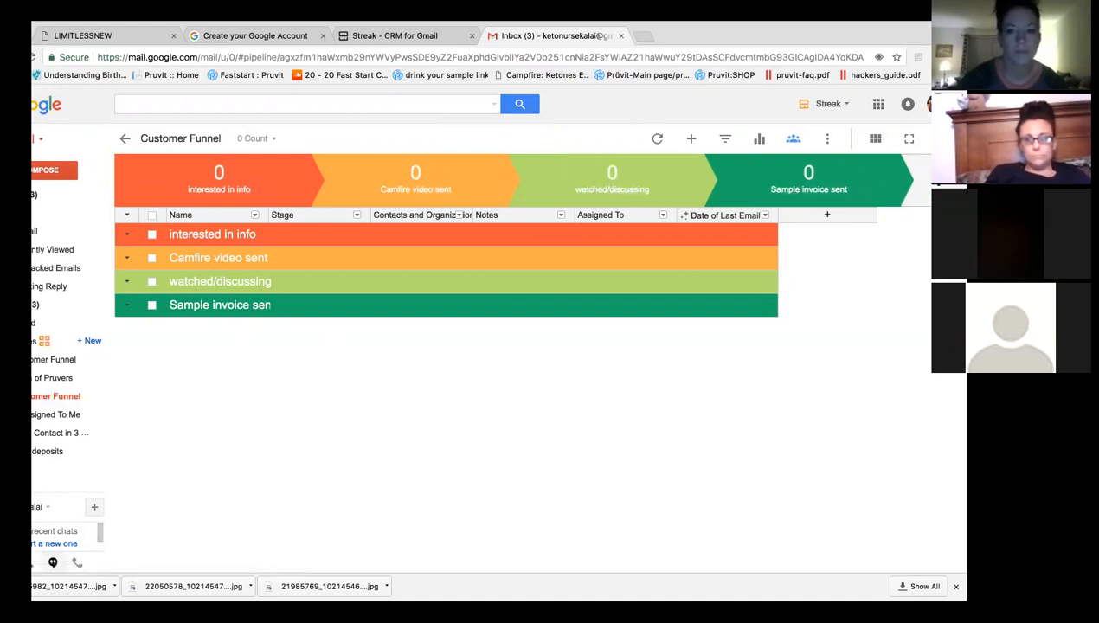
pyautogui.click(938, 180)
pyautogui.write('fgdfg')
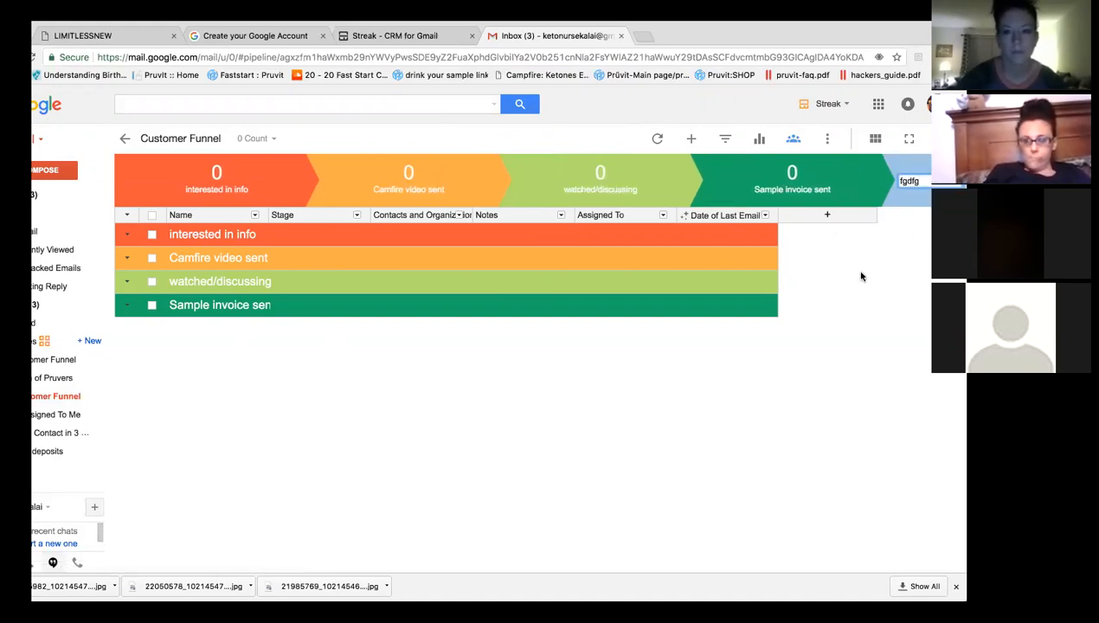
pyautogui.press('Return')
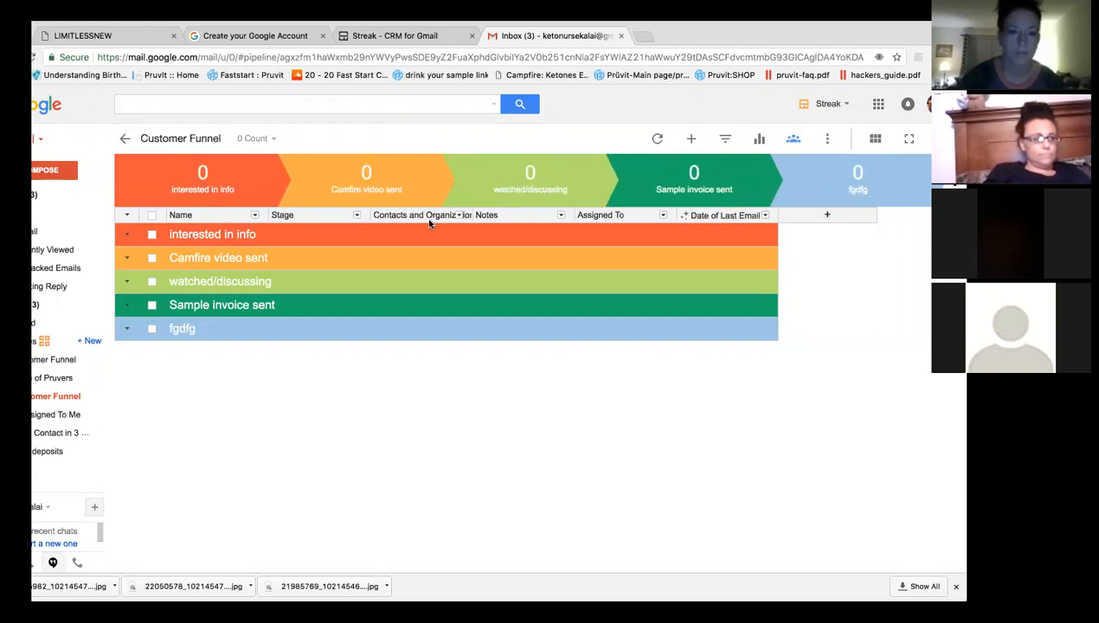
# Remove the Contacts and Organizations column from the Customer Funnel table.
pyautogui.click(458, 215)
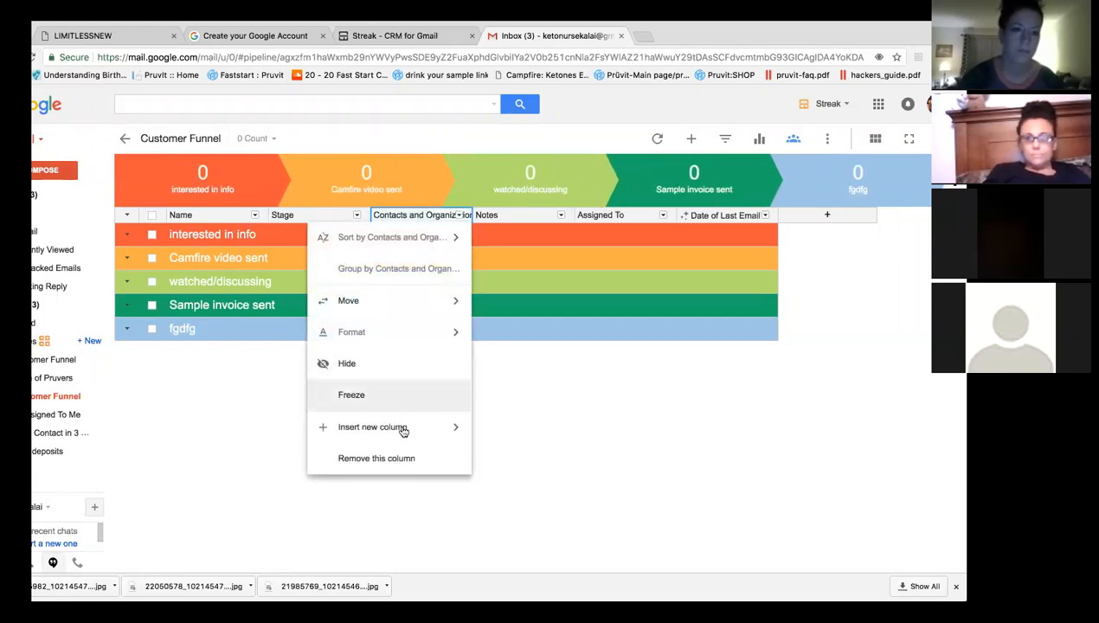
pyautogui.click(373, 458)
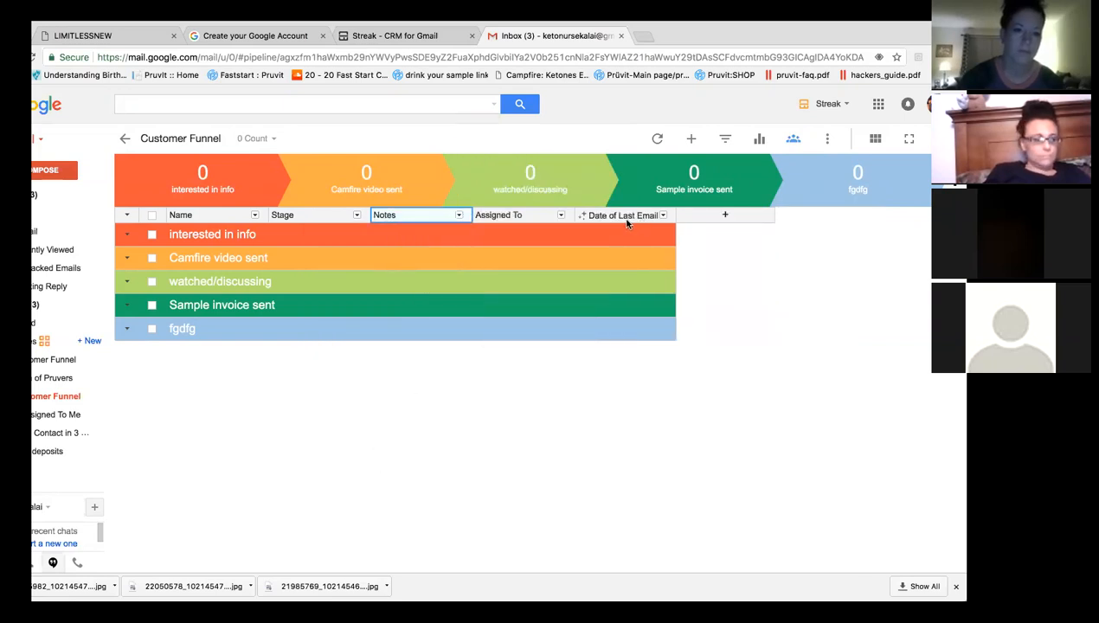
pyautogui.click(724, 216)
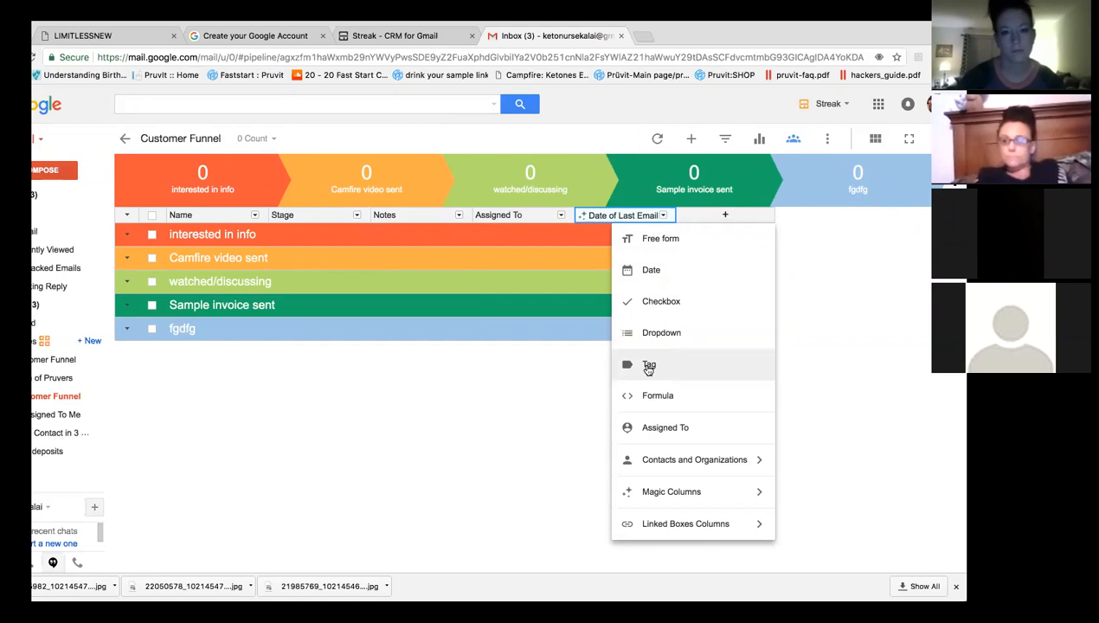
# Add a Date column titled 'Date added to stage/last messaged'.
pyautogui.click(662, 273)
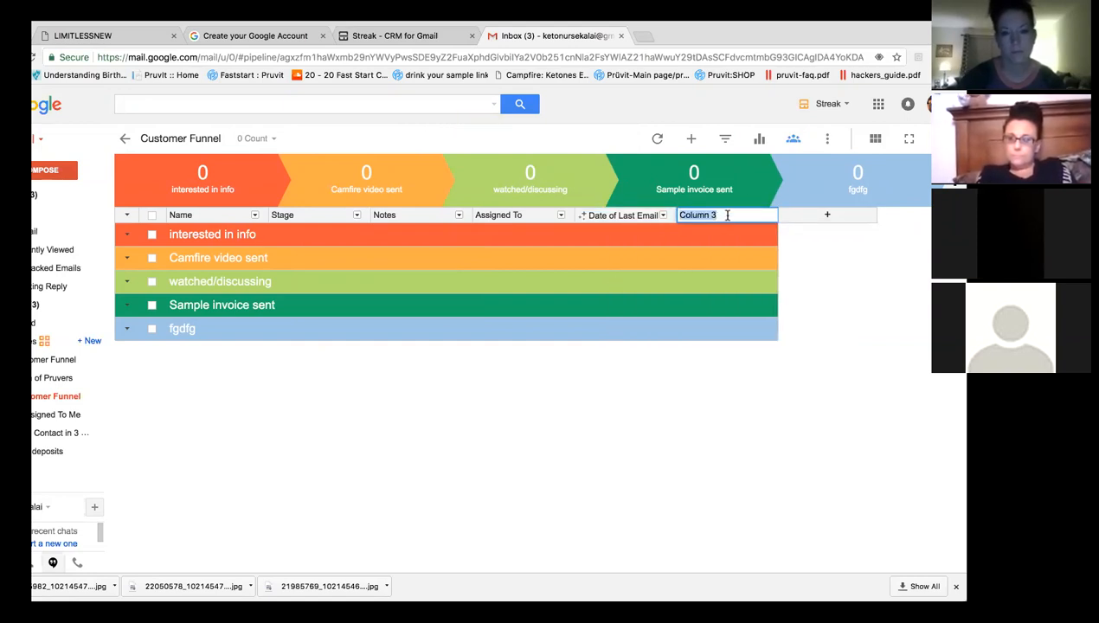
pyautogui.press('BackSpace')
pyautogui.write('Date add3ed to stage/last')
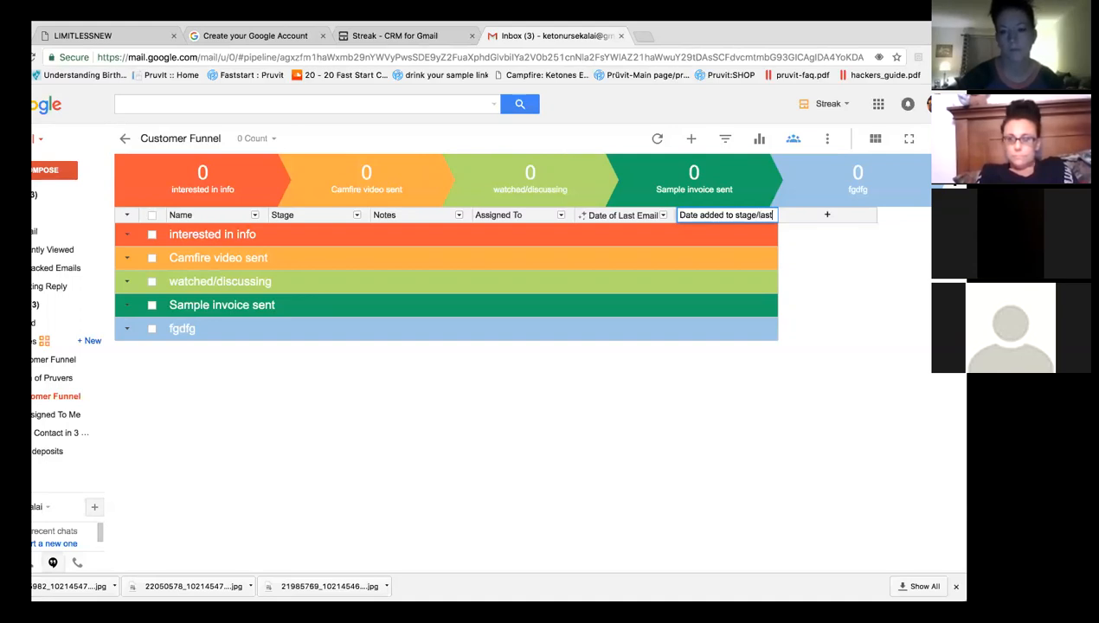
pyautogui.write('messaged')
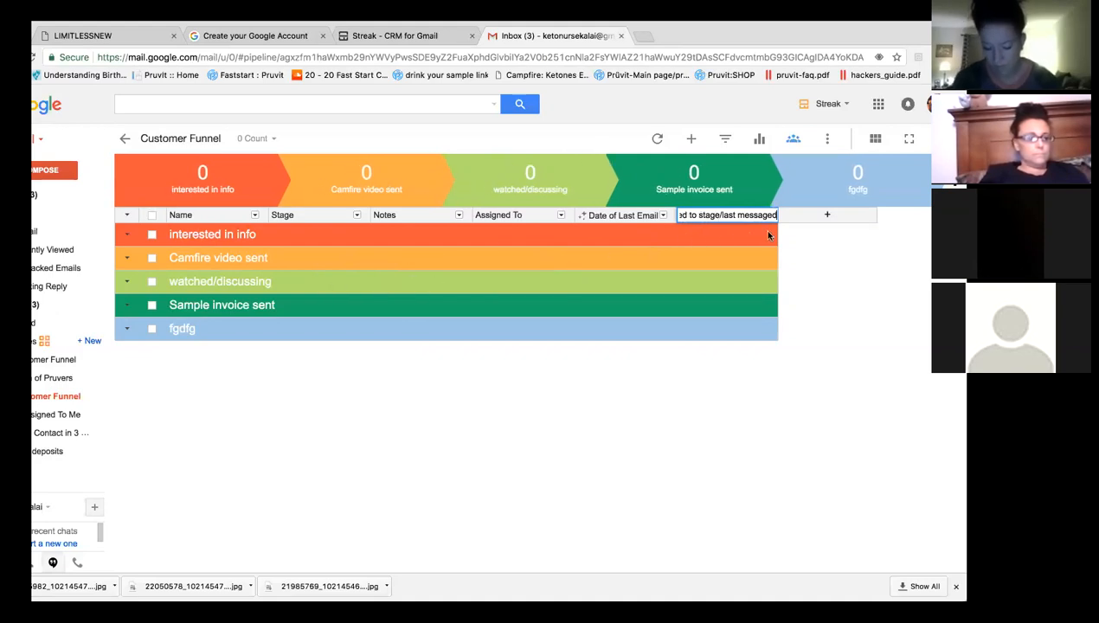
pyautogui.click(768, 383)
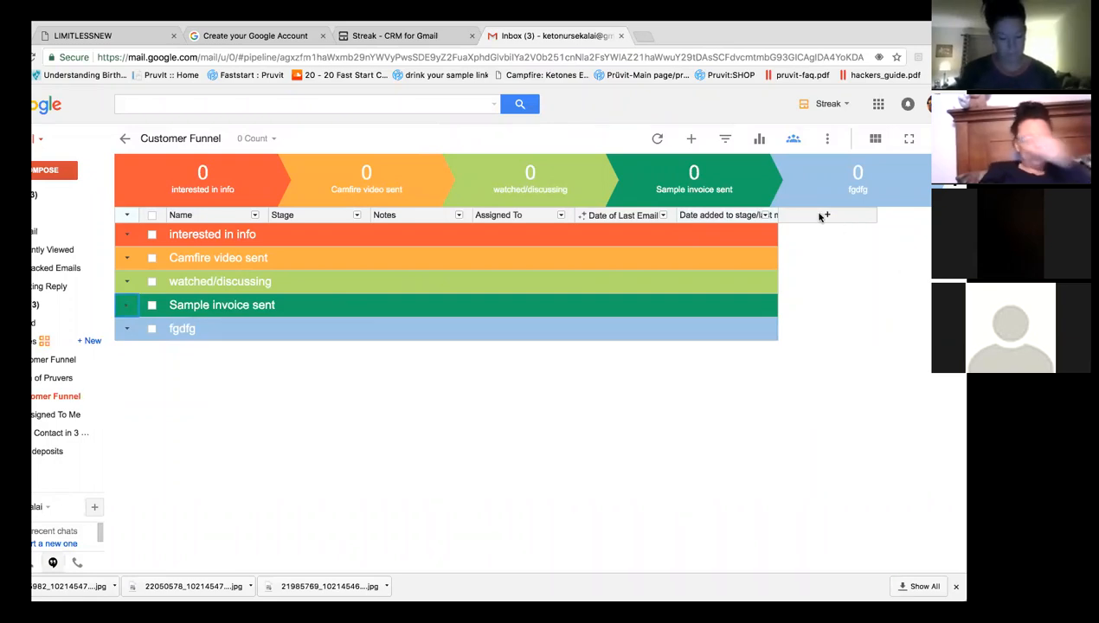
pyautogui.click(824, 215)
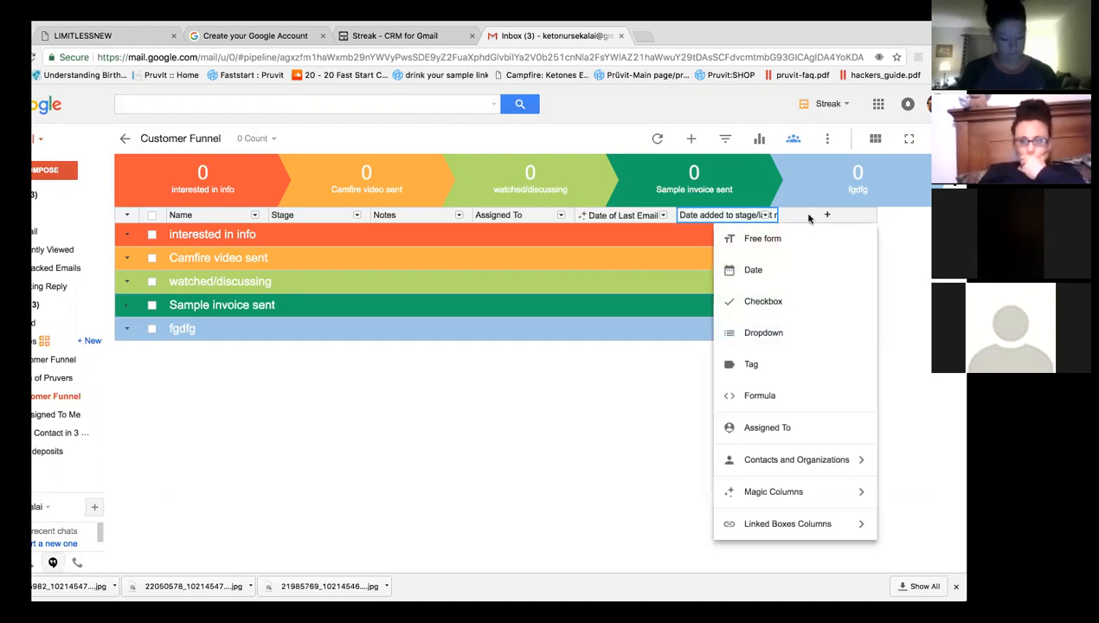
# Add free-form text columns named 'Email' and 'address'.
pyautogui.click(797, 239)
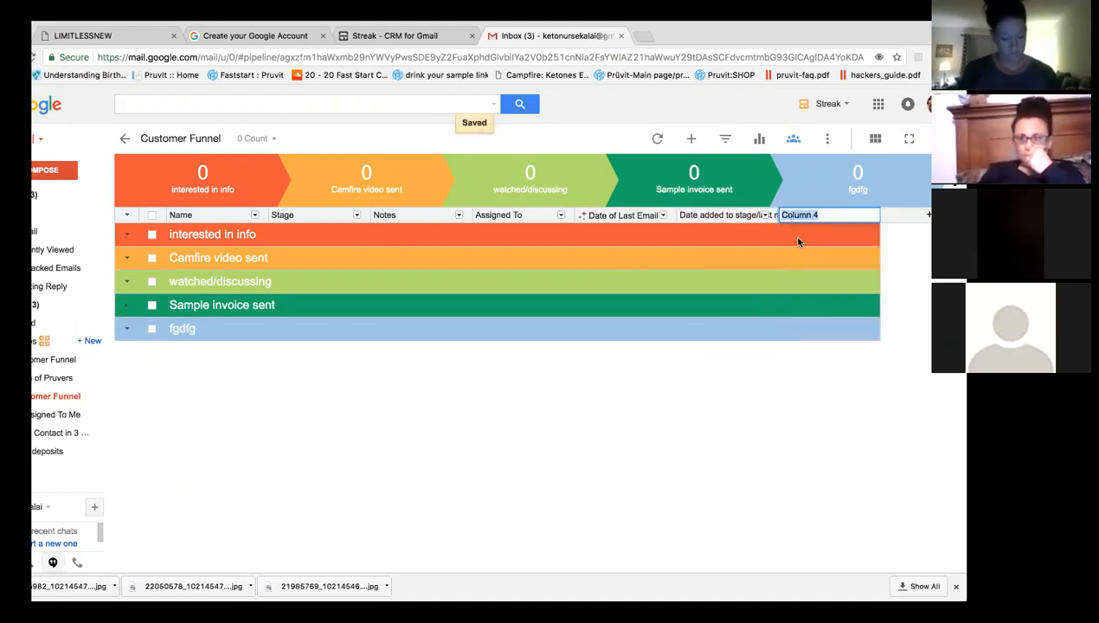
pyautogui.write('Email')
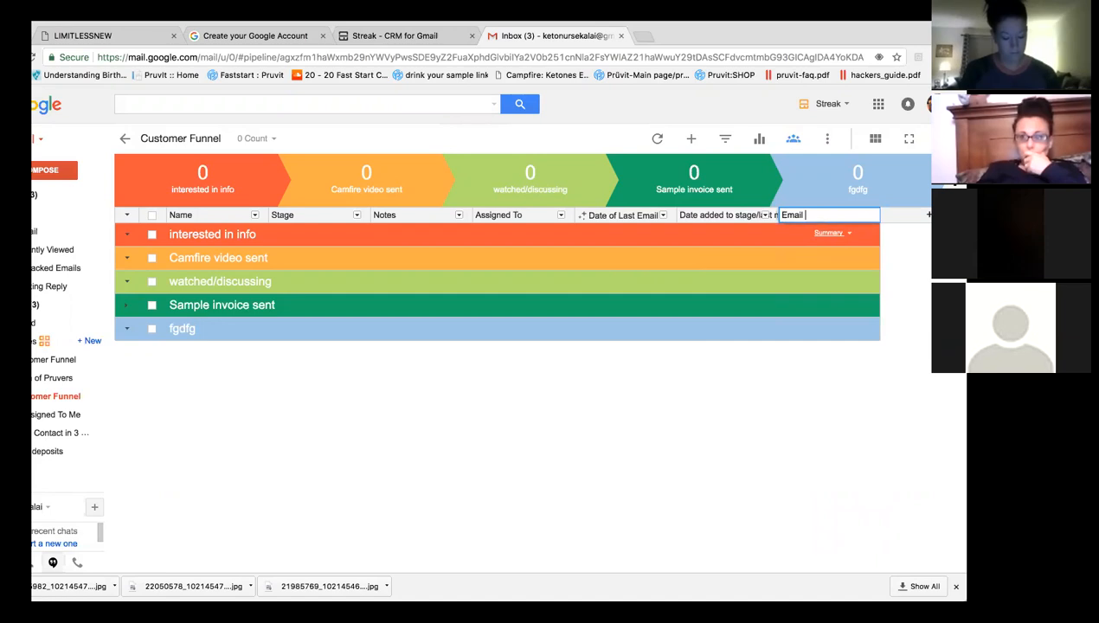
pyautogui.press('Return')
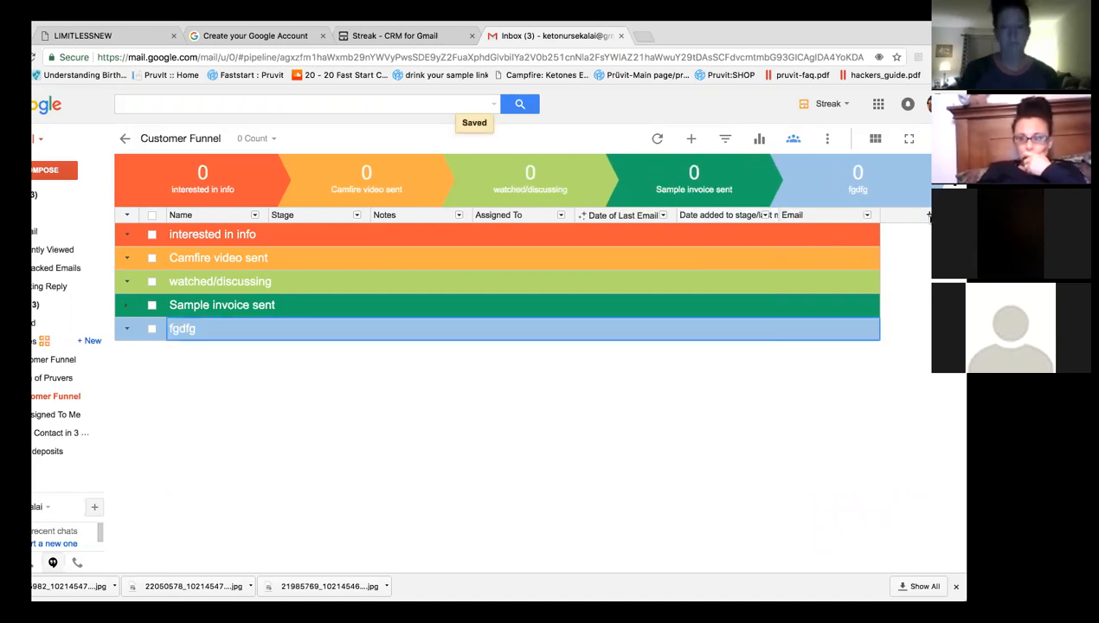
pyautogui.click(929, 216)
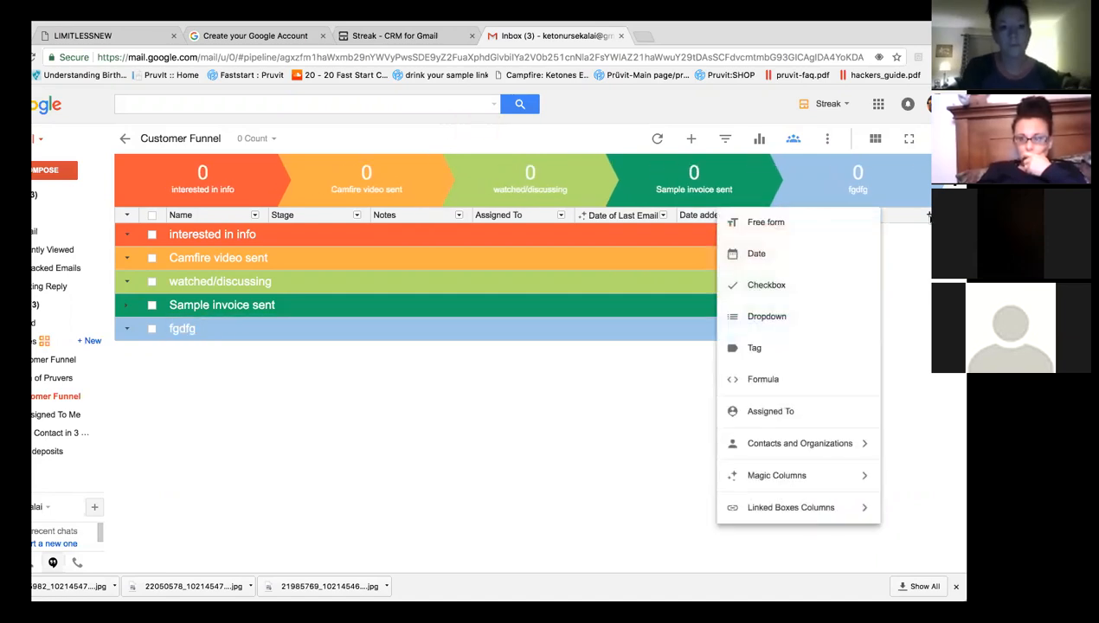
pyautogui.click(869, 226)
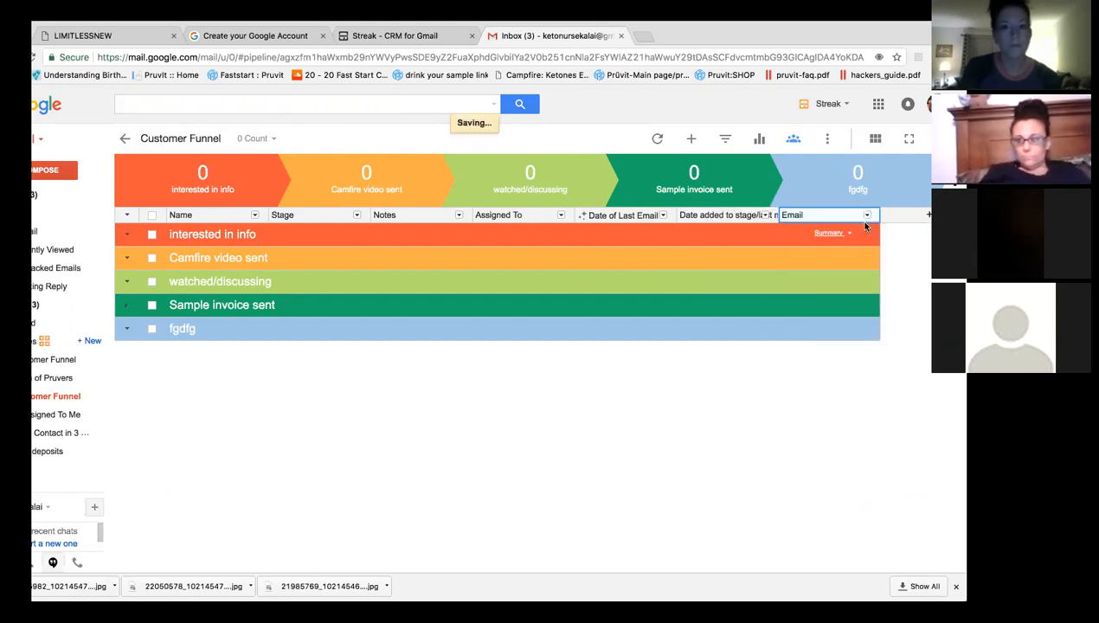
pyautogui.write('address')
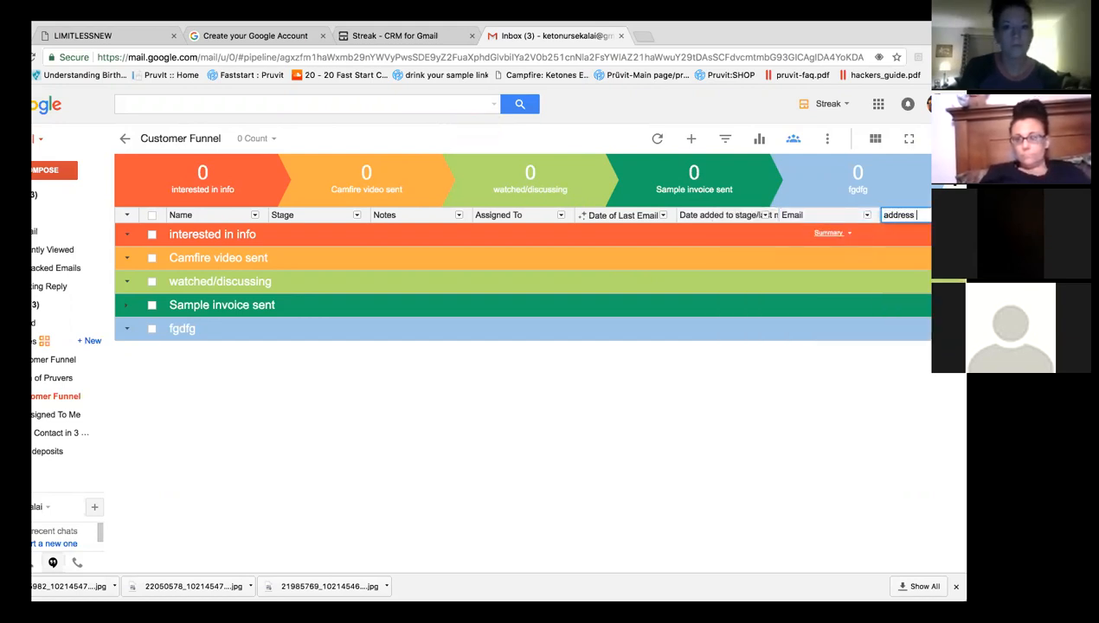
pyautogui.press('Return')
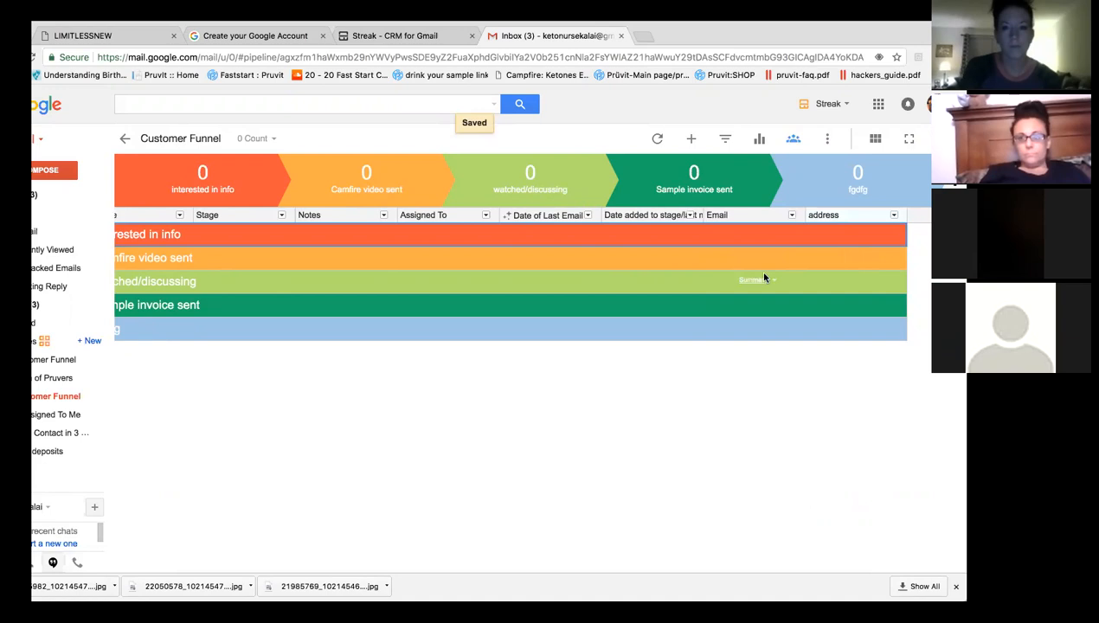
# Move the Email column two places left, after Assigned To and before Date of Last Email.
pyautogui.click(791, 214)
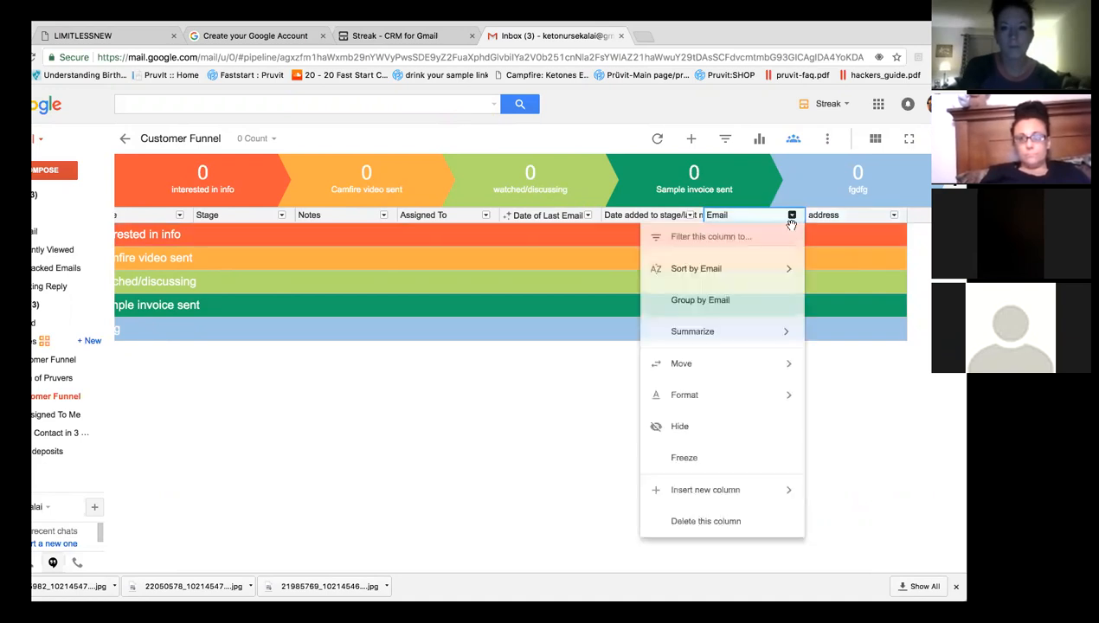
pyautogui.moveTo(742, 360)
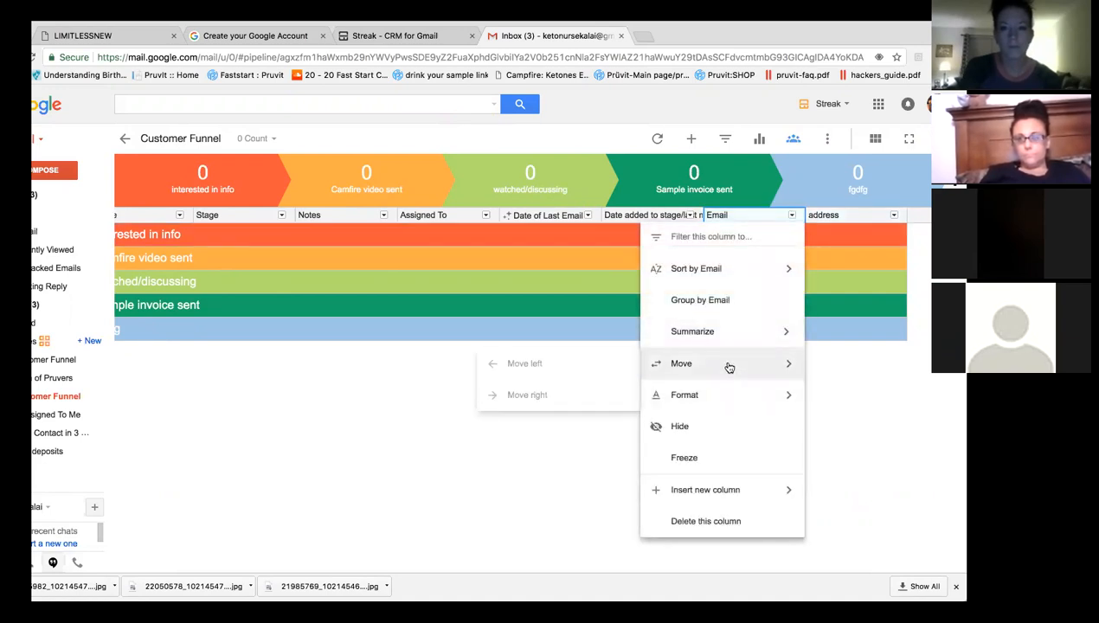
pyautogui.click(606, 368)
pyautogui.click(690, 215)
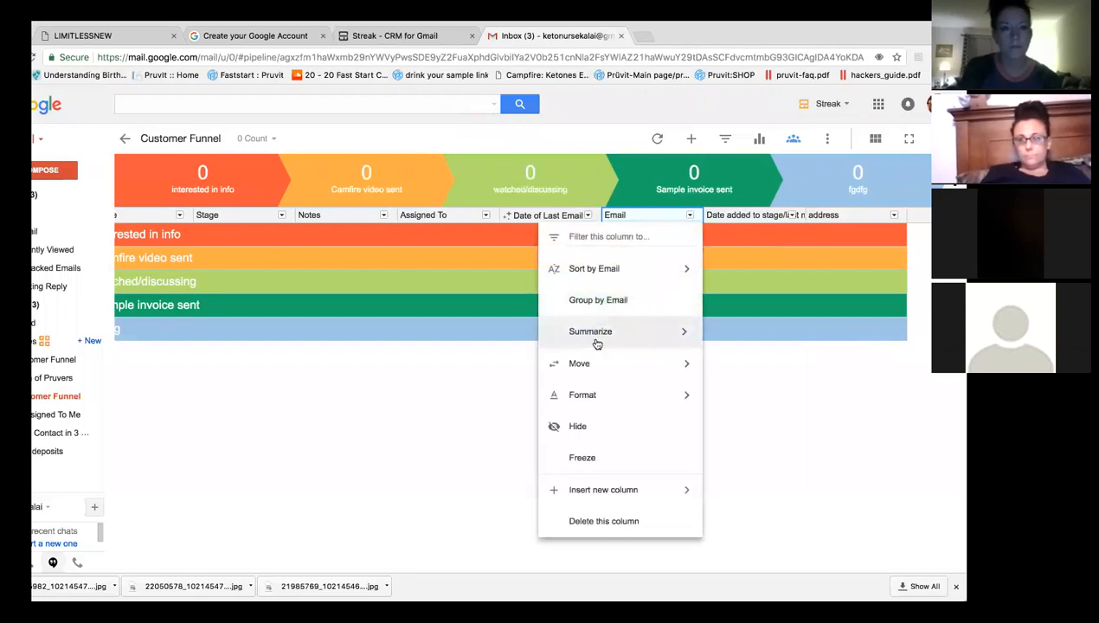
pyautogui.moveTo(597, 368)
pyautogui.click(792, 364)
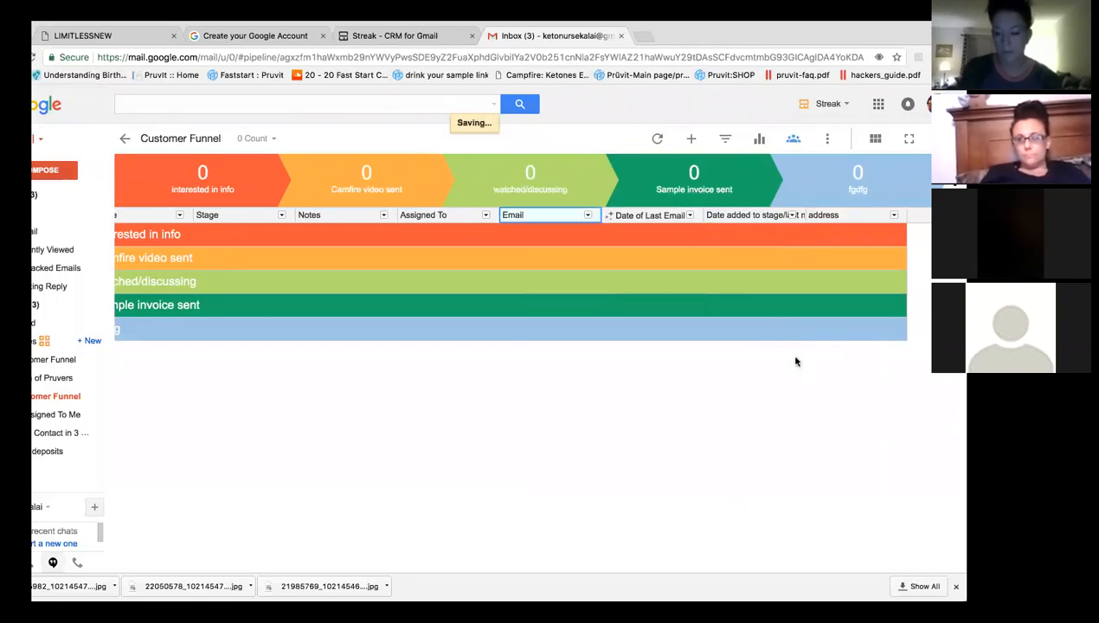
pyautogui.click(908, 215)
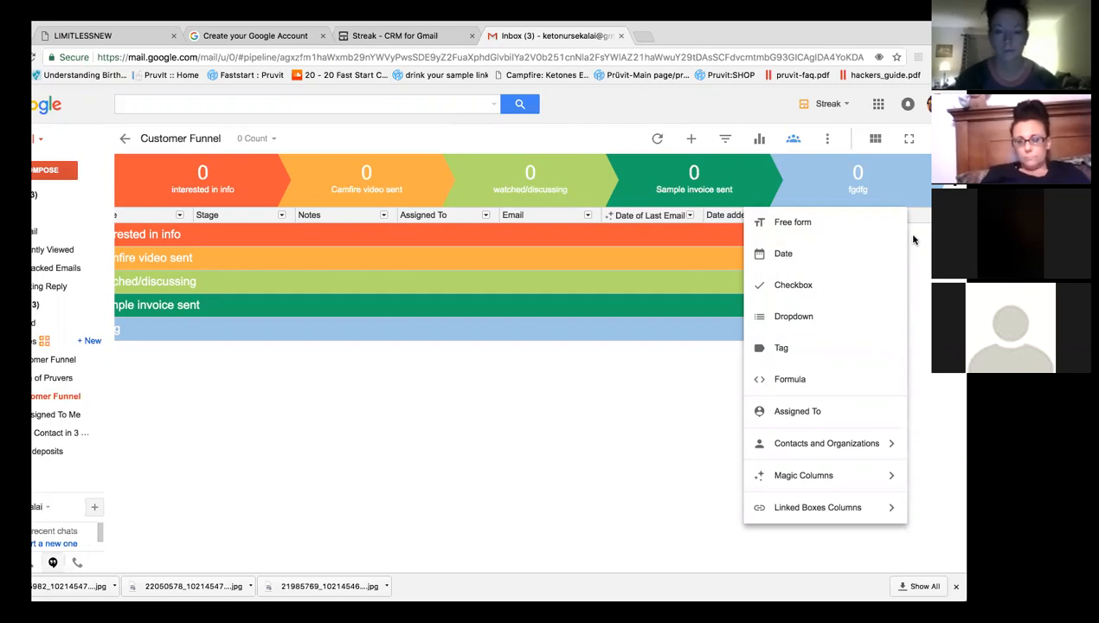
pyautogui.click(578, 435)
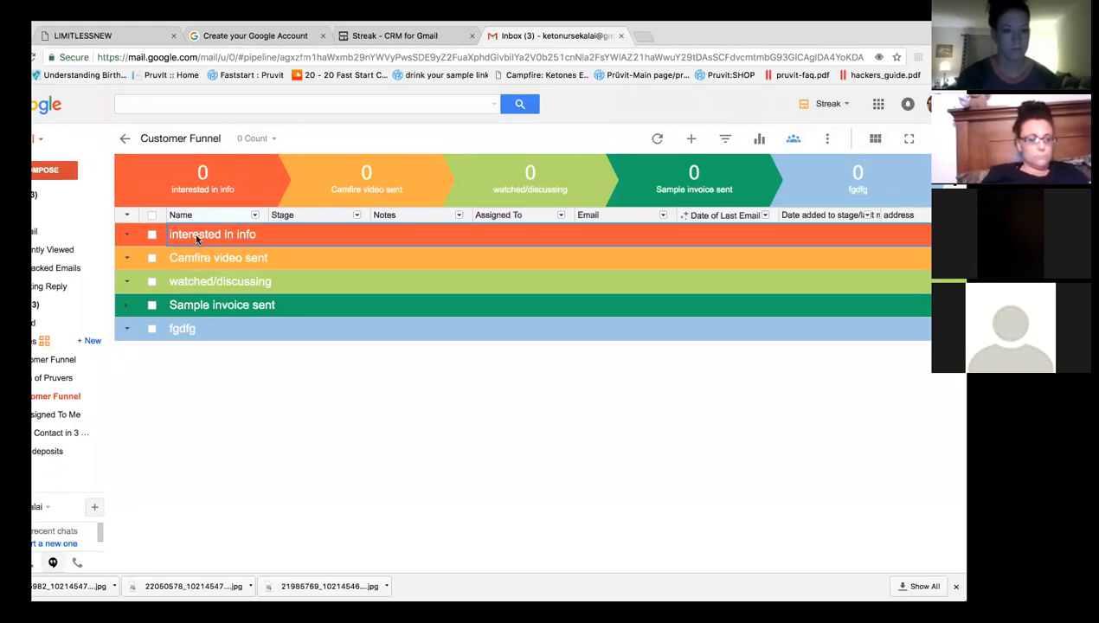
# Add a new box named with the contact's full name to the interested in info stage.
pyautogui.click(692, 140)
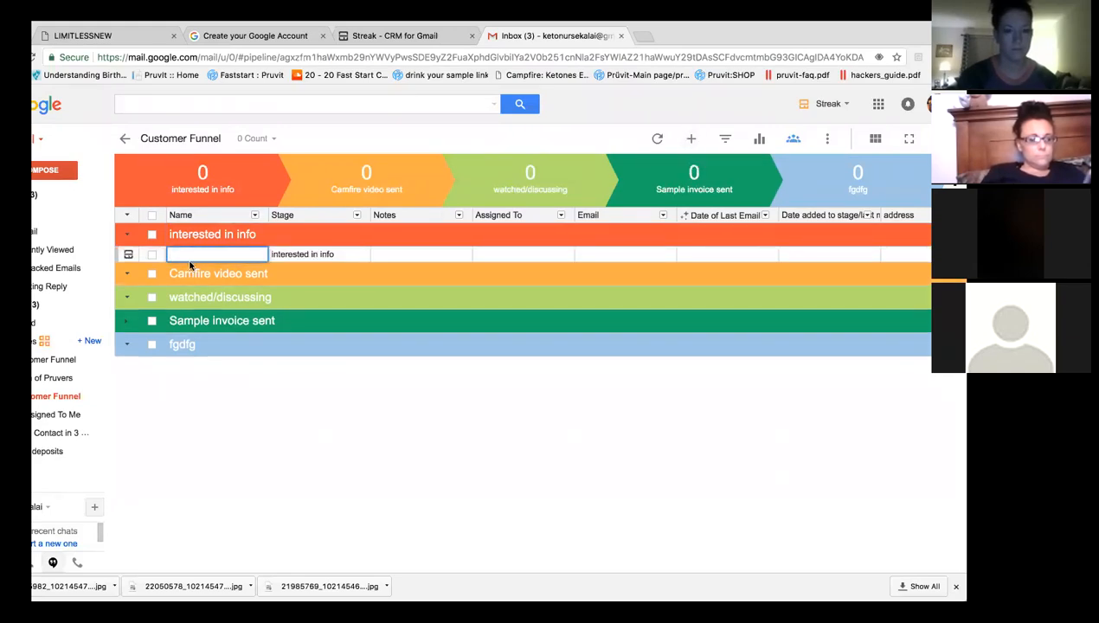
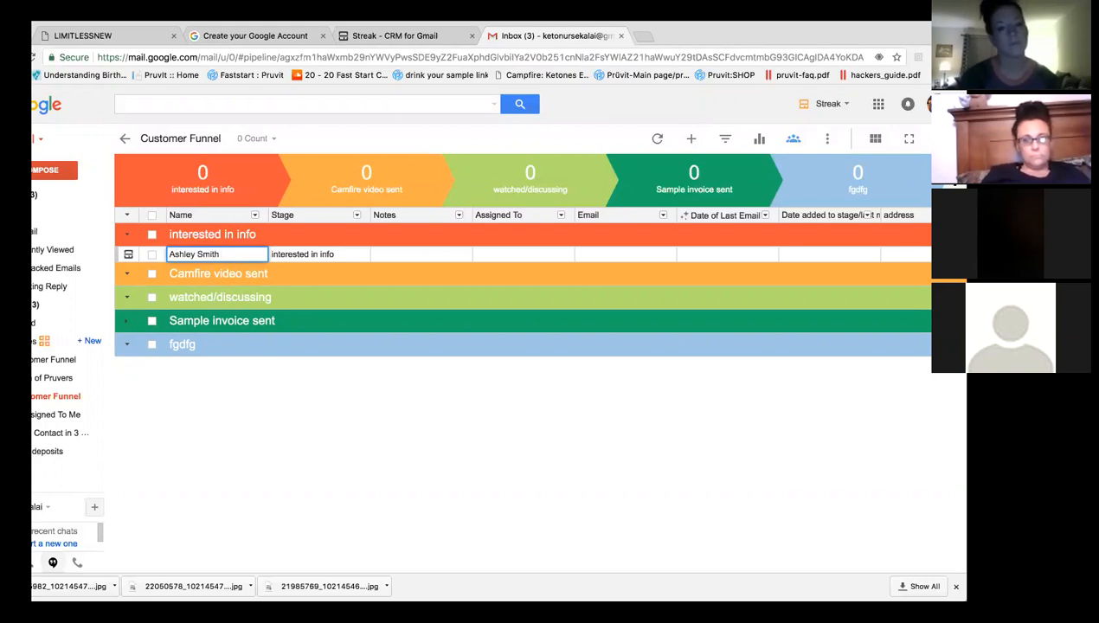
pyautogui.click(406, 256)
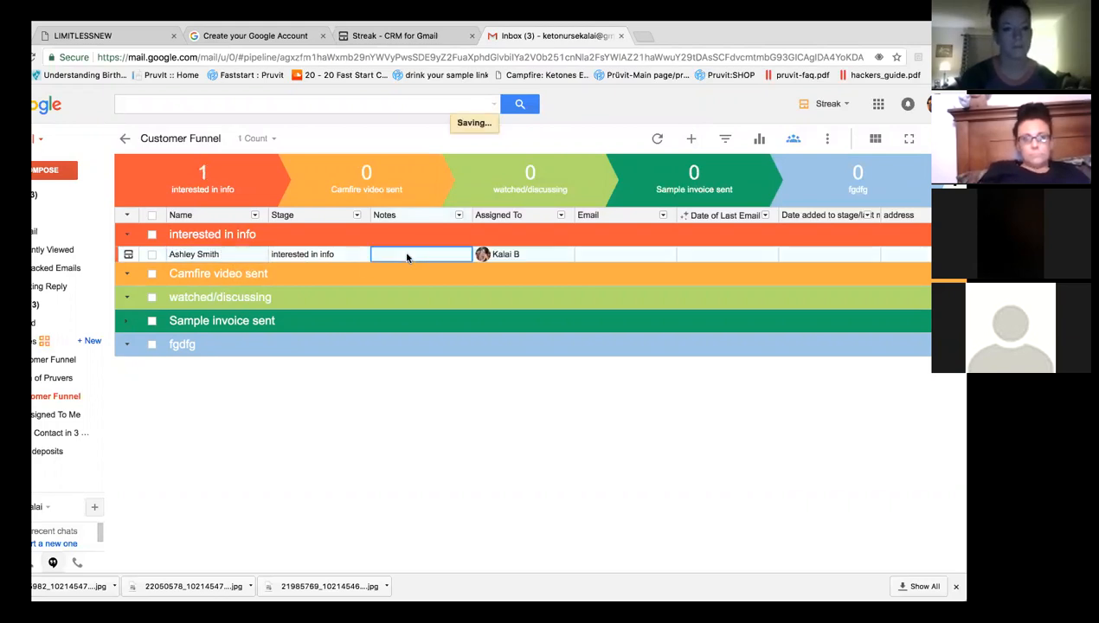
# Note 'Fb business page' on the contact's row and set its date added to stage to Sep 28.
pyautogui.click(406, 255)
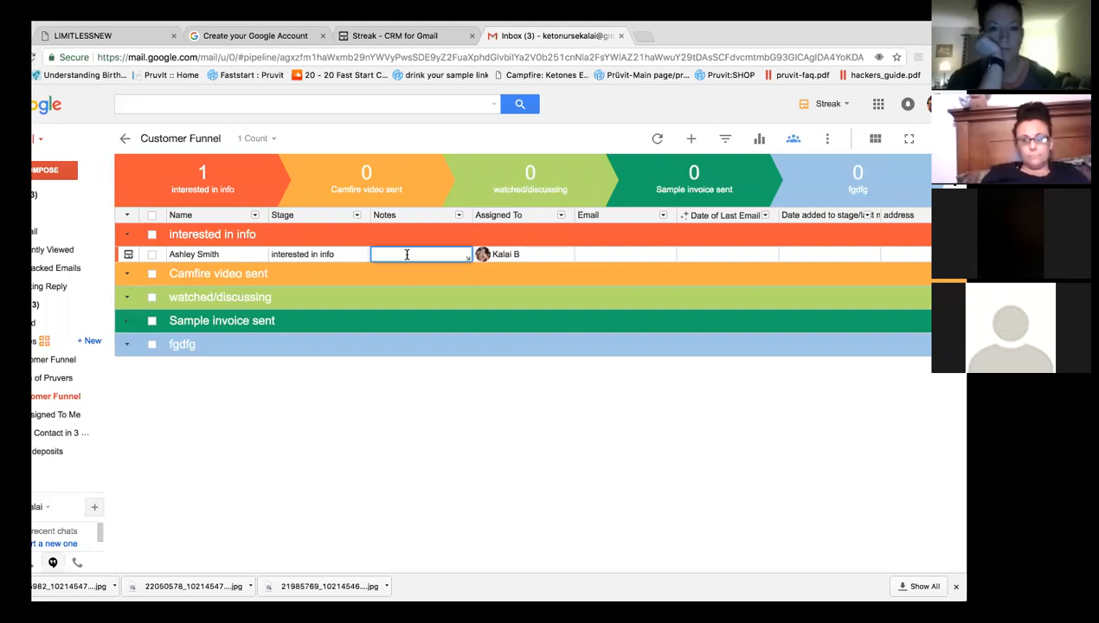
pyautogui.write('Fa')
pyautogui.write(' business page')
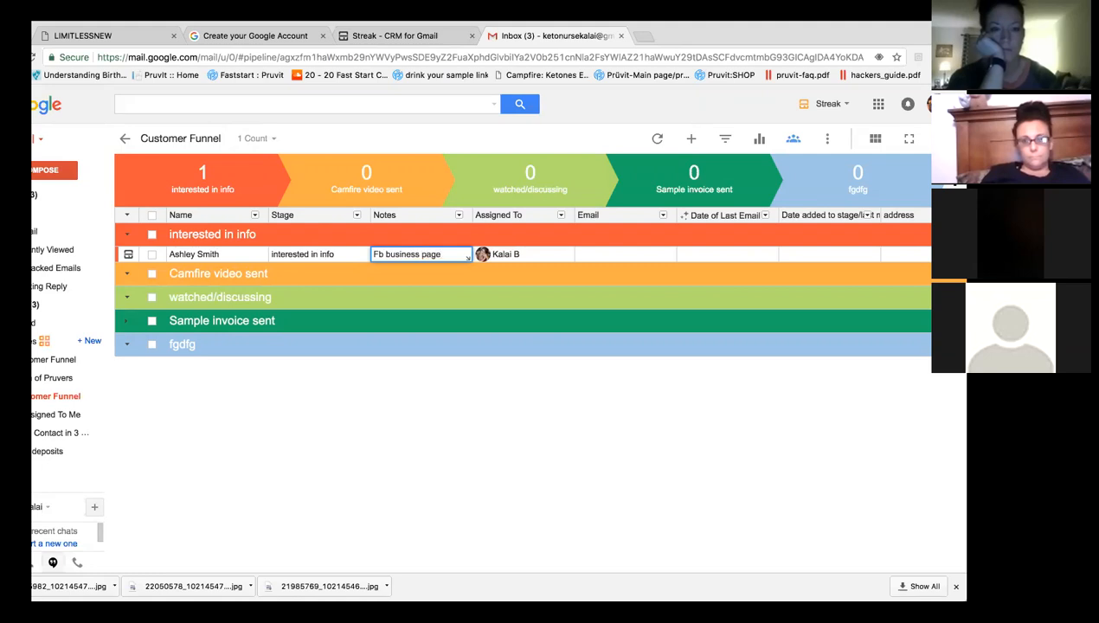
pyautogui.click(605, 256)
pyautogui.click(793, 255)
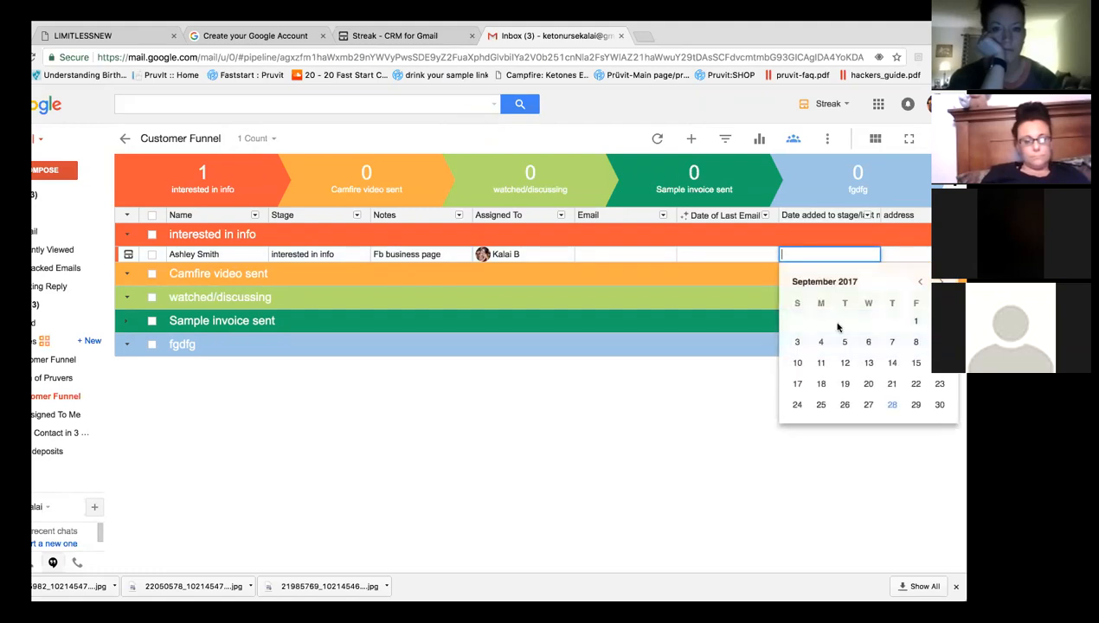
pyautogui.click(892, 404)
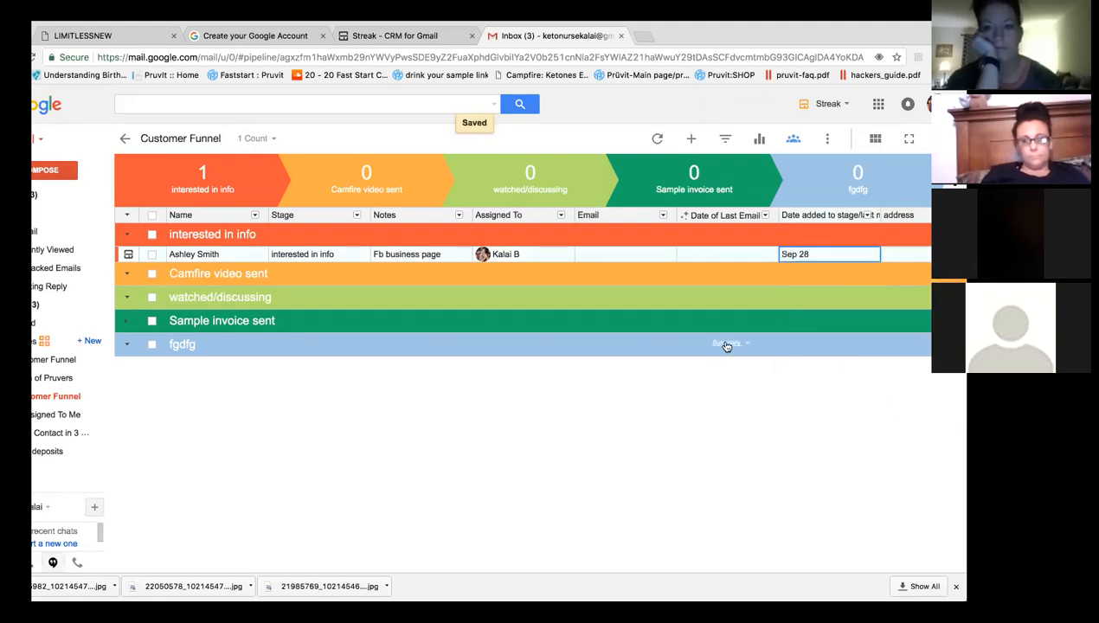
pyautogui.click(192, 258)
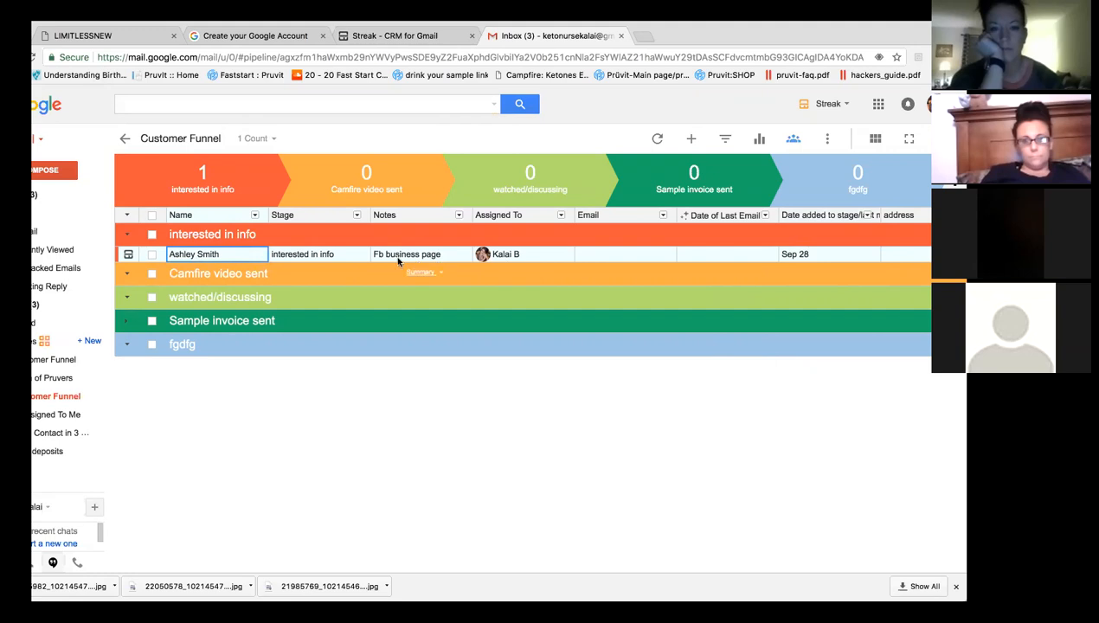
# Select the new contact's row and open its box to view the full details.
pyautogui.click(356, 216)
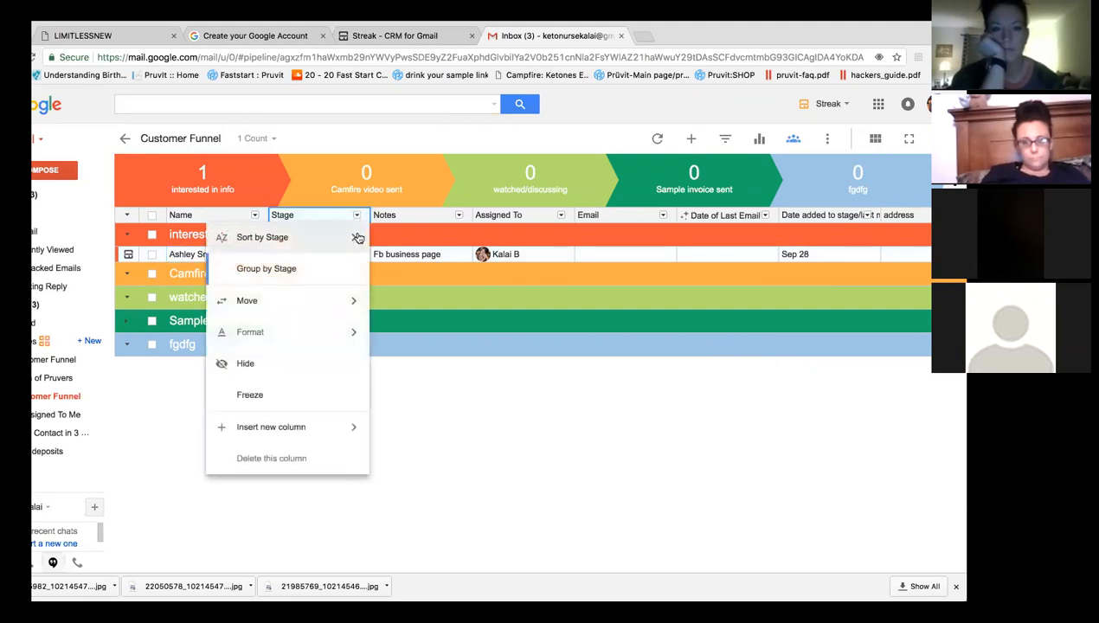
pyautogui.click(489, 414)
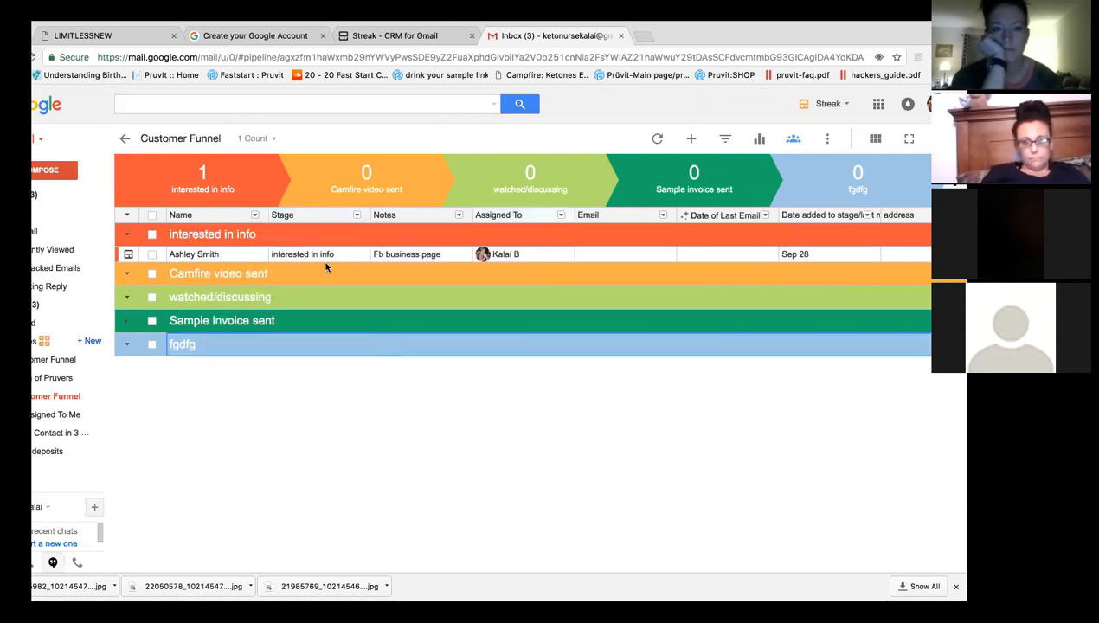
pyautogui.click(151, 254)
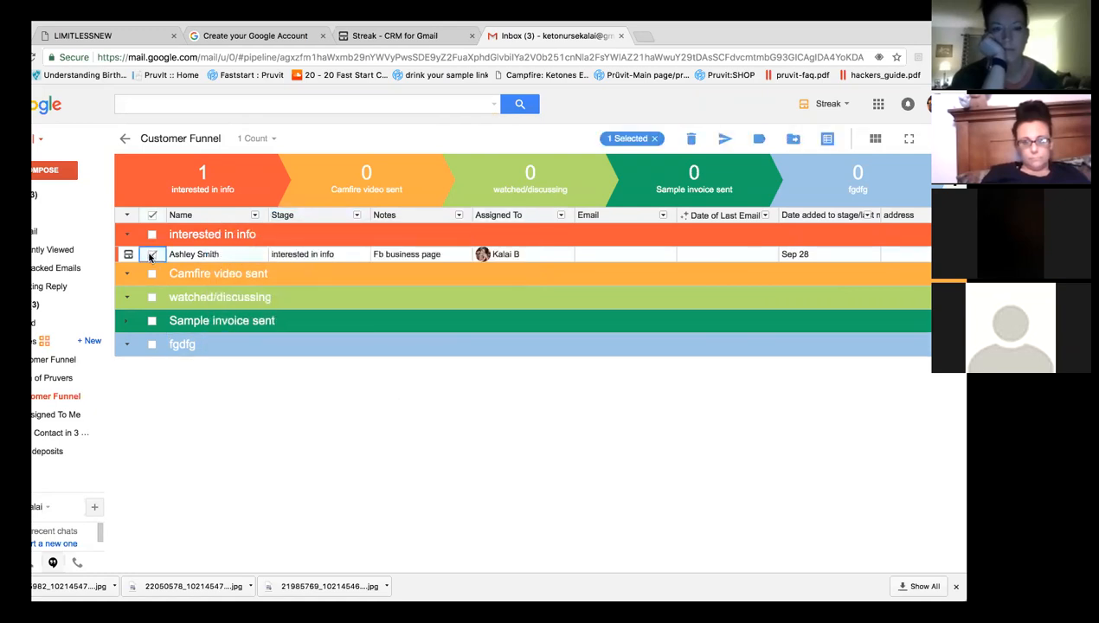
pyautogui.click(129, 255)
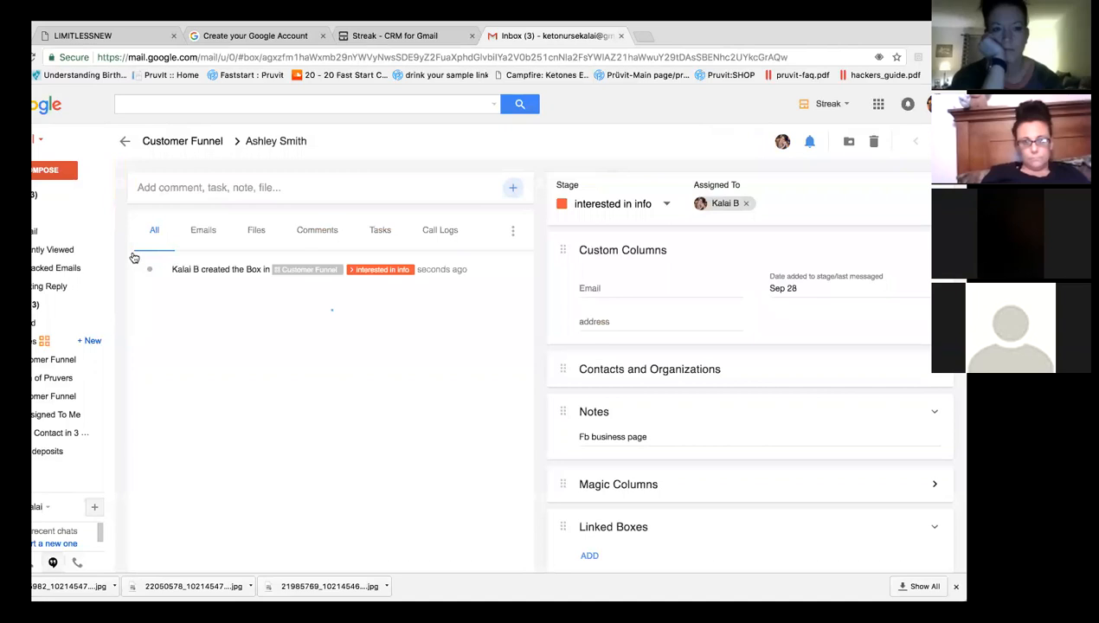
# Change the contact's stage to Camfire video sent and go back to the one-contact Customer Funnel pipeline.
pyautogui.click(637, 206)
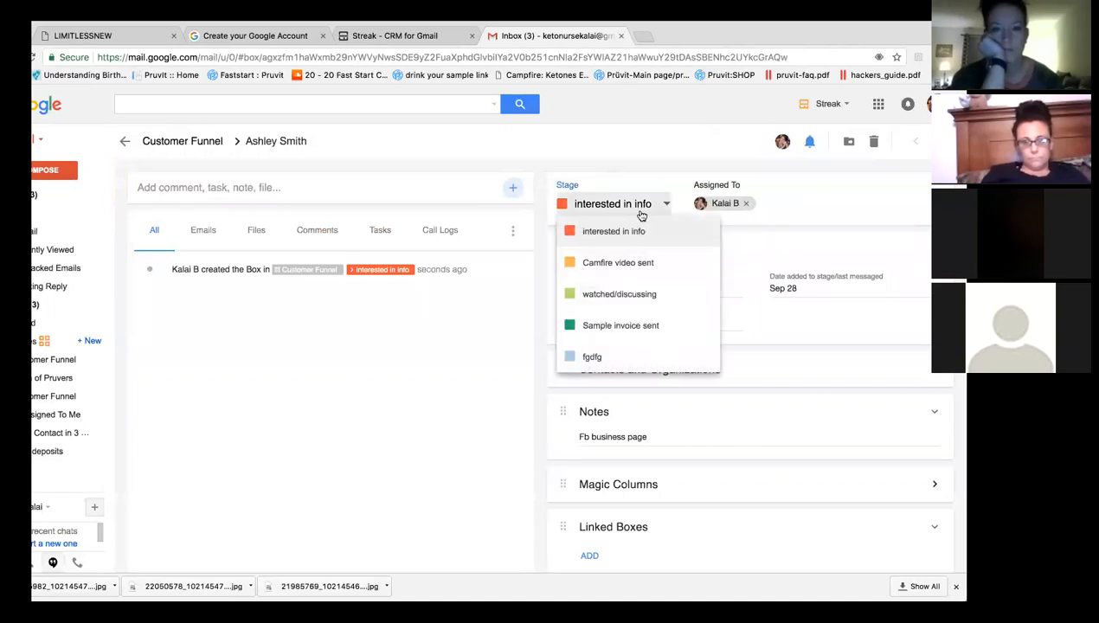
pyautogui.click(631, 264)
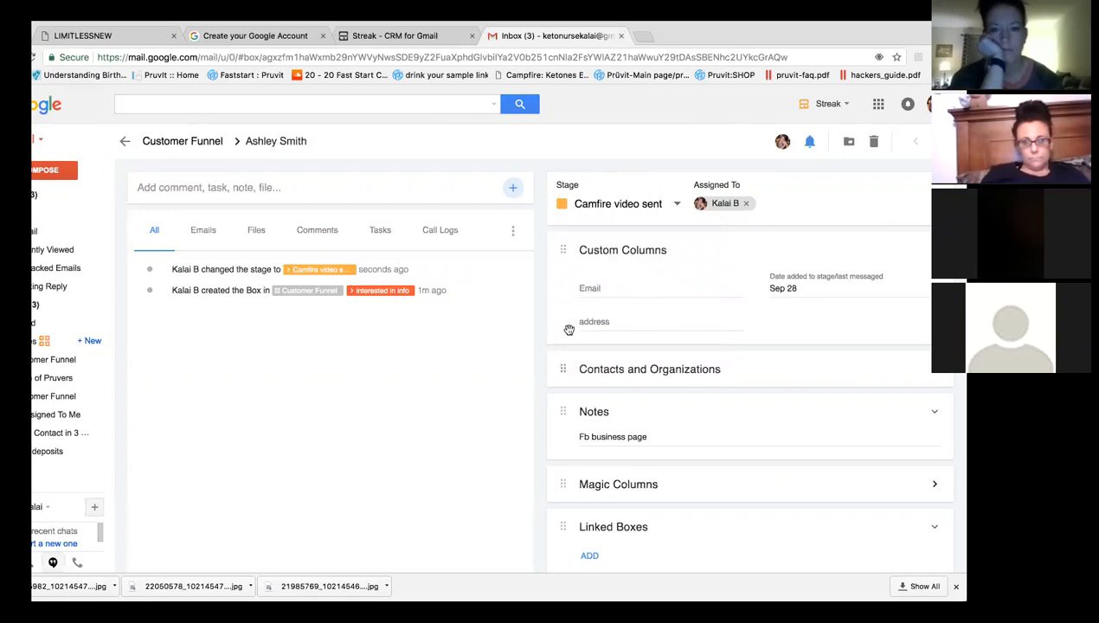
pyautogui.click(50, 362)
pyautogui.click(52, 396)
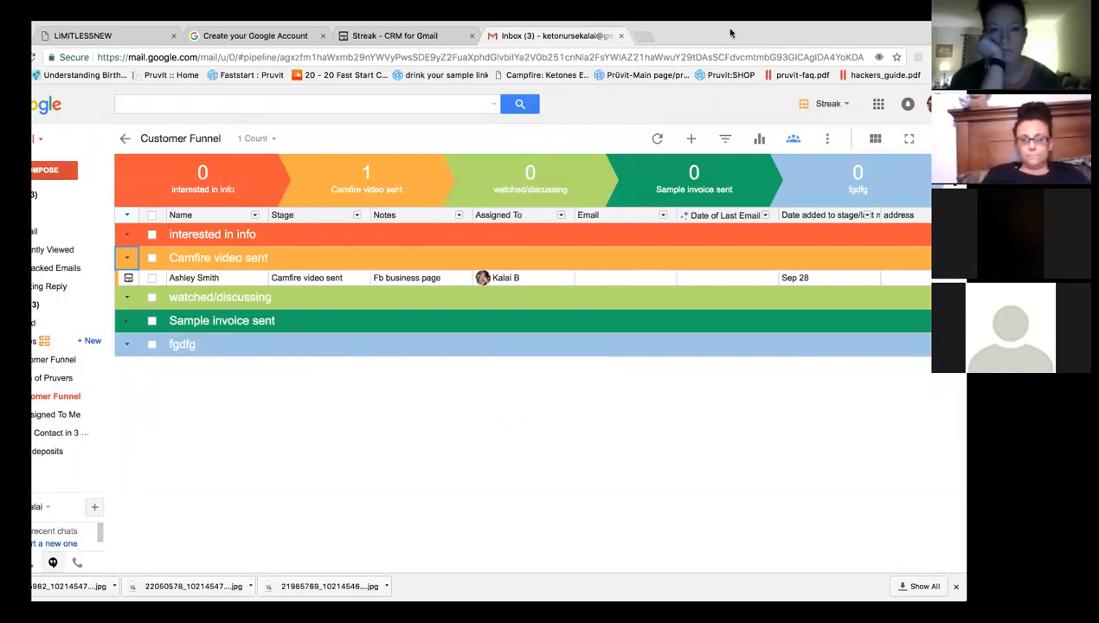
# Switch to the 226-contact Customer Funnel pipeline and review its stage counts.
pyautogui.moveTo(731, 32); pyautogui.dragTo(759, 32)
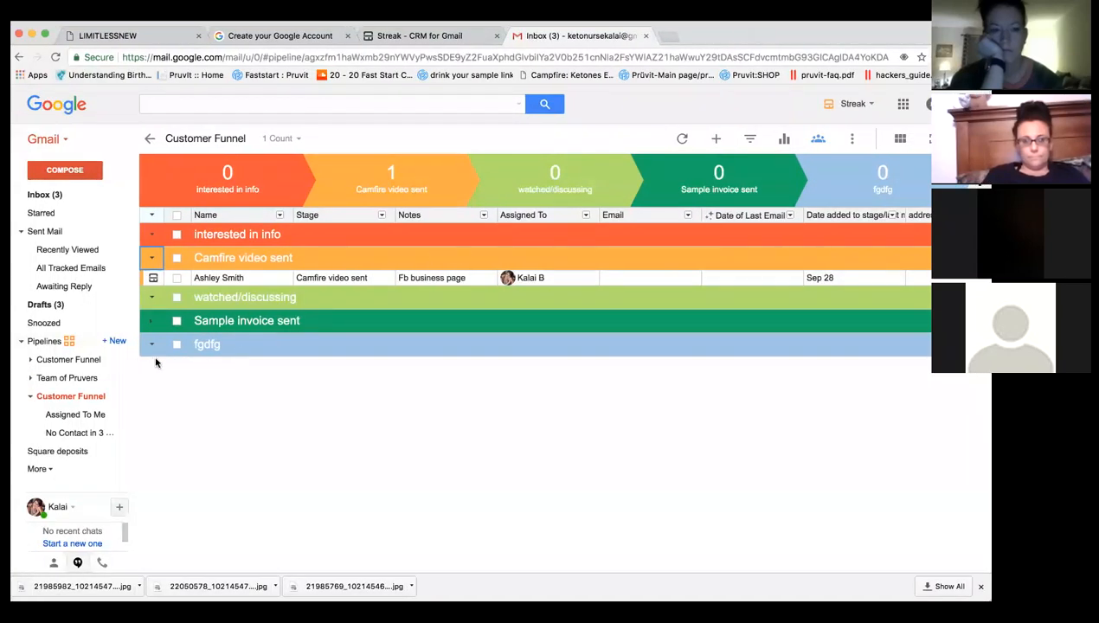
pyautogui.click(83, 361)
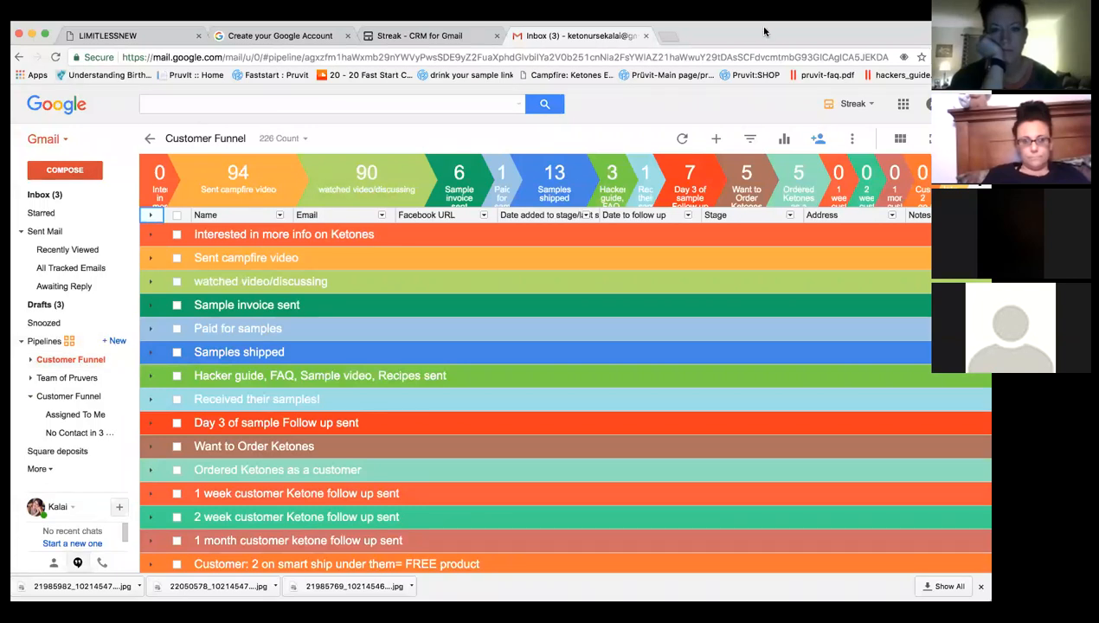
pyautogui.moveTo(764, 32); pyautogui.dragTo(731, 33)
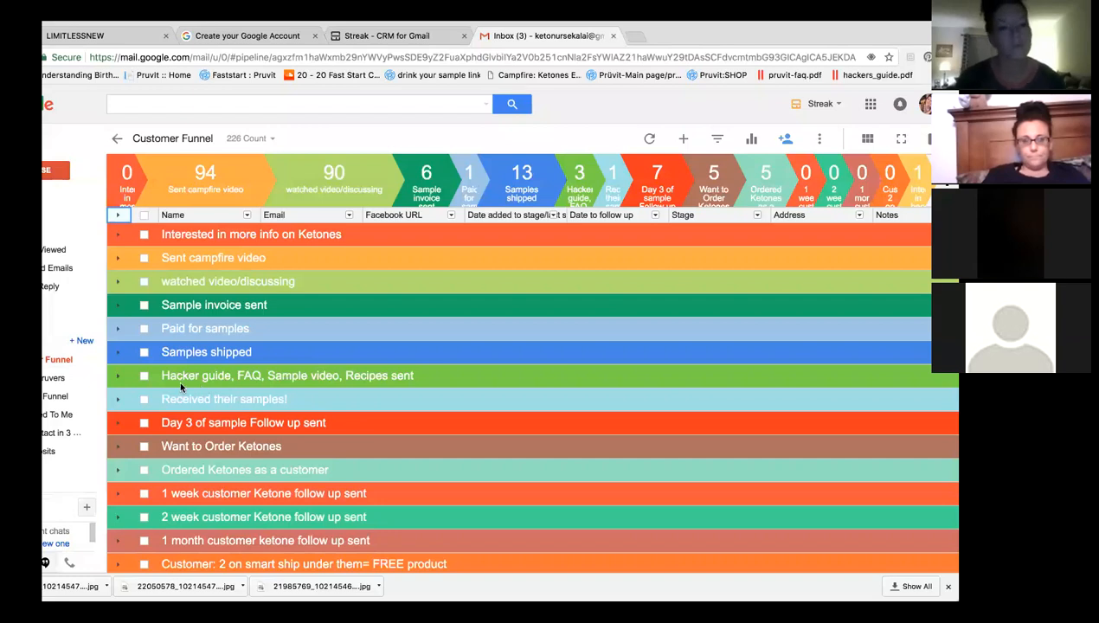
pyautogui.moveTo(146, 198)
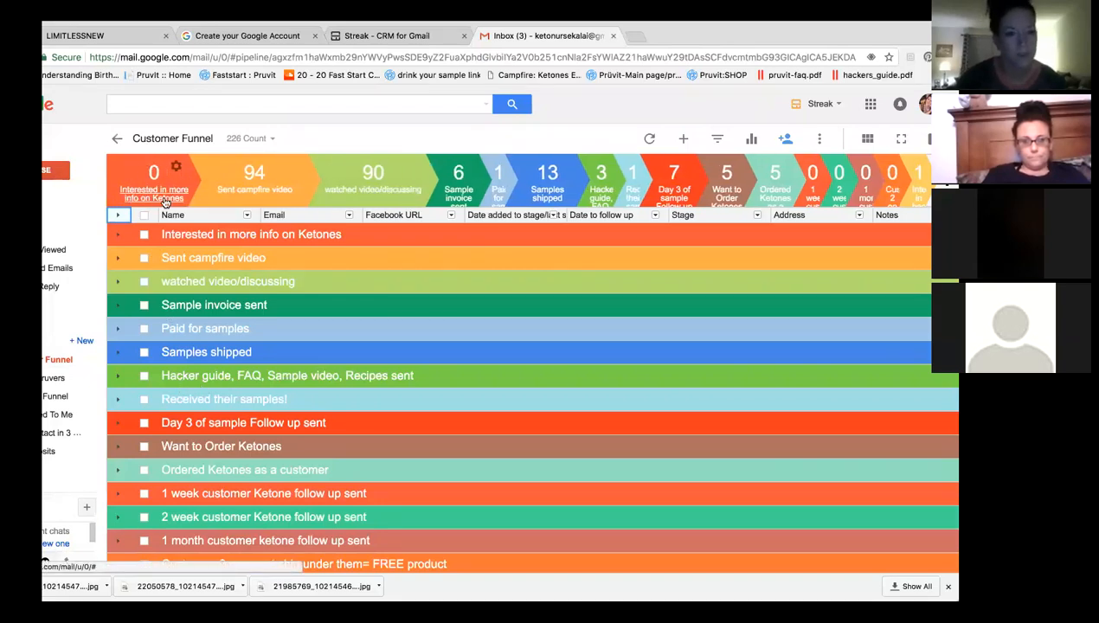
pyautogui.moveTo(246, 197)
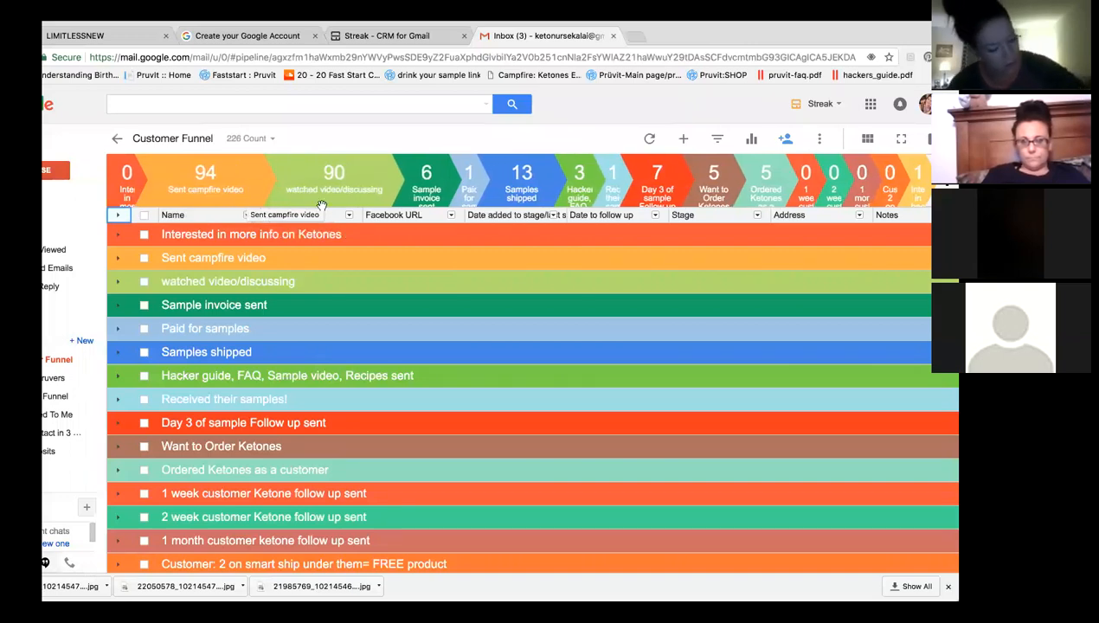
pyautogui.moveTo(430, 205)
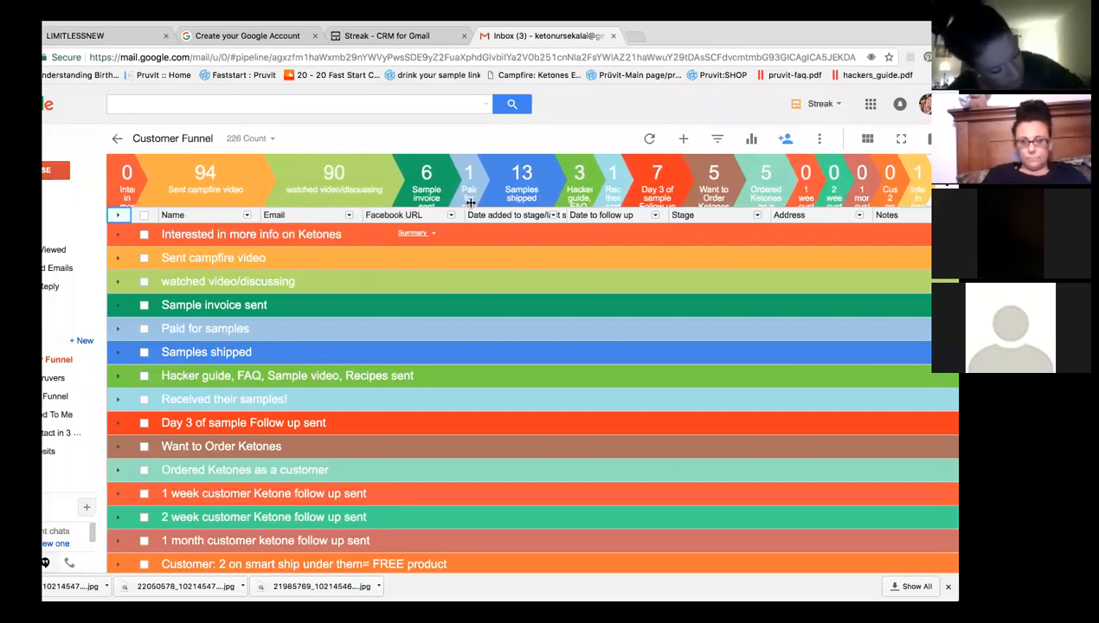
pyautogui.moveTo(468, 197)
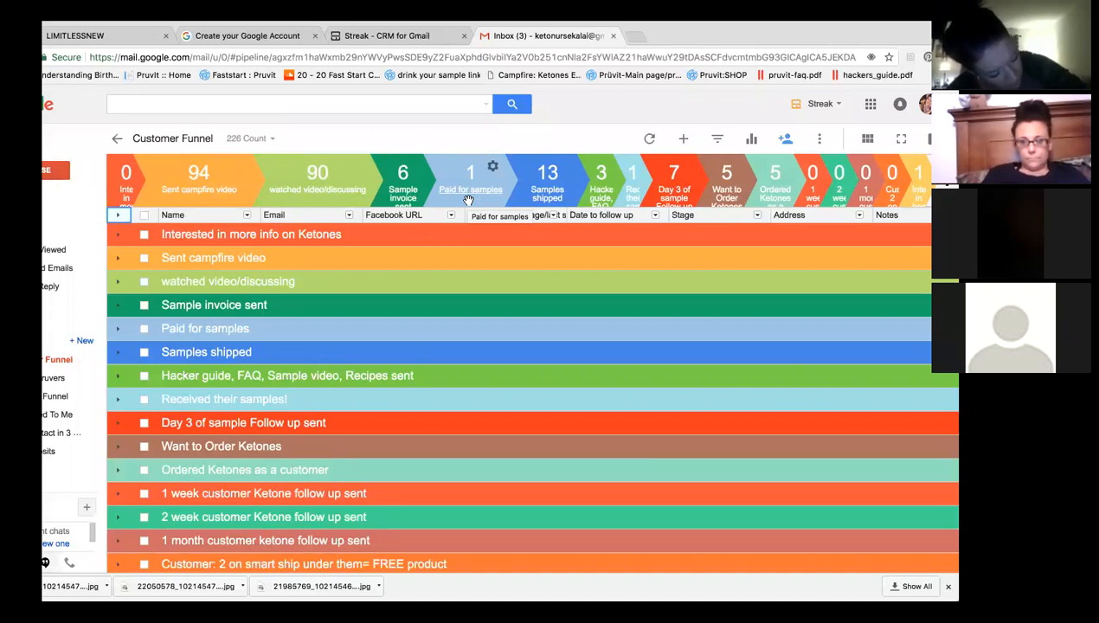
pyautogui.moveTo(521, 194)
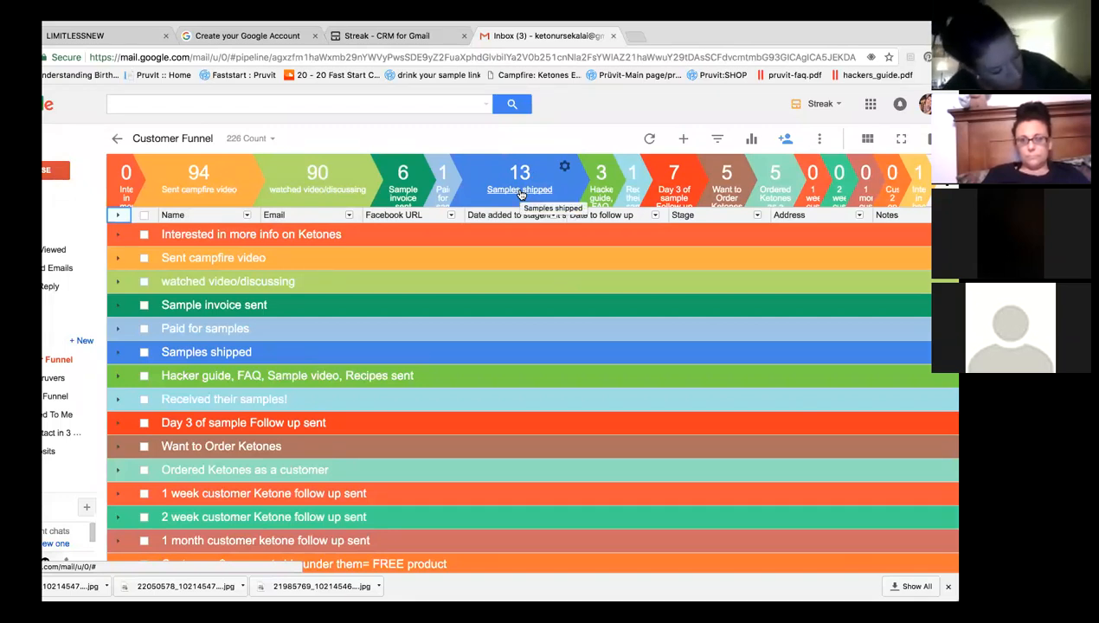
pyautogui.moveTo(582, 199)
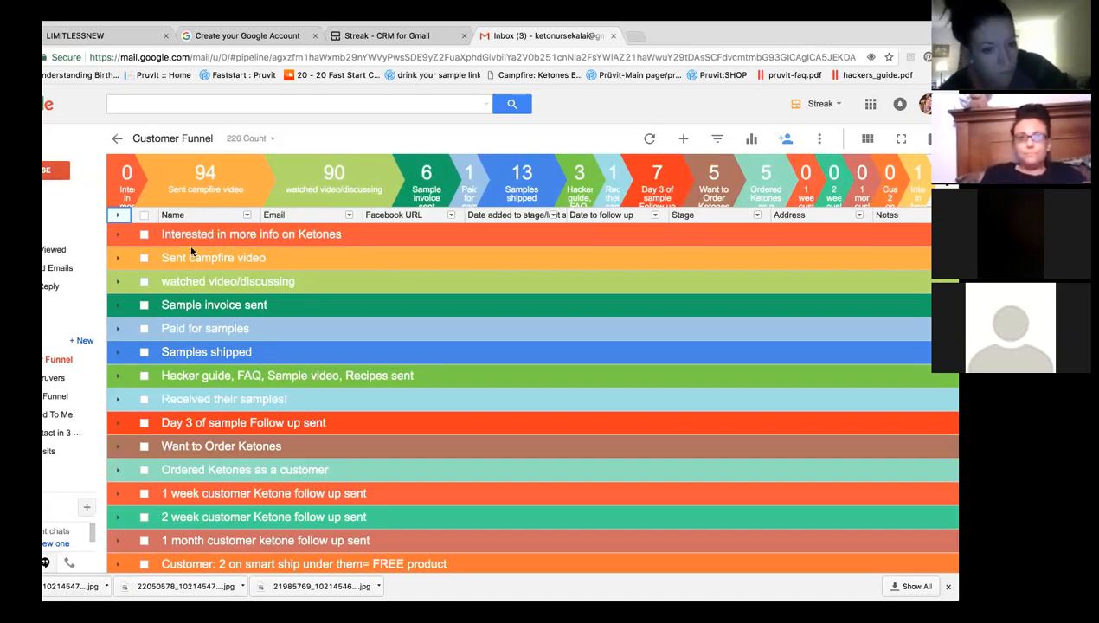
# Expand the watched video/discussing group and shift the window to reveal its Date added to stage column.
pyautogui.click(119, 286)
pyautogui.moveTo(896, 39); pyautogui.dragTo(767, 39)
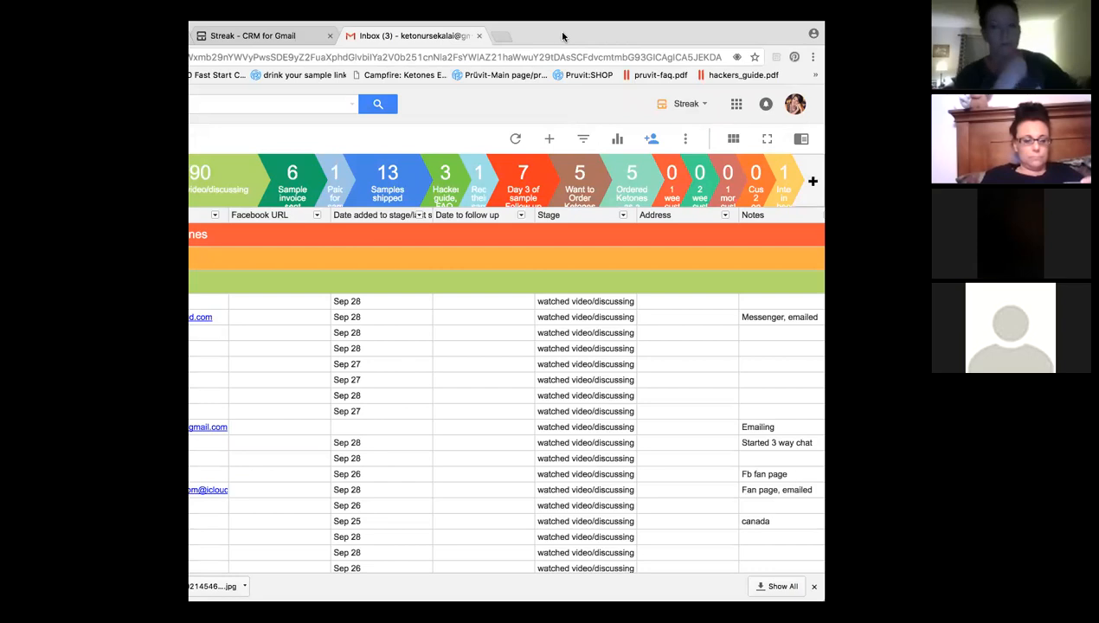
pyautogui.moveTo(558, 36); pyautogui.dragTo(553, 37)
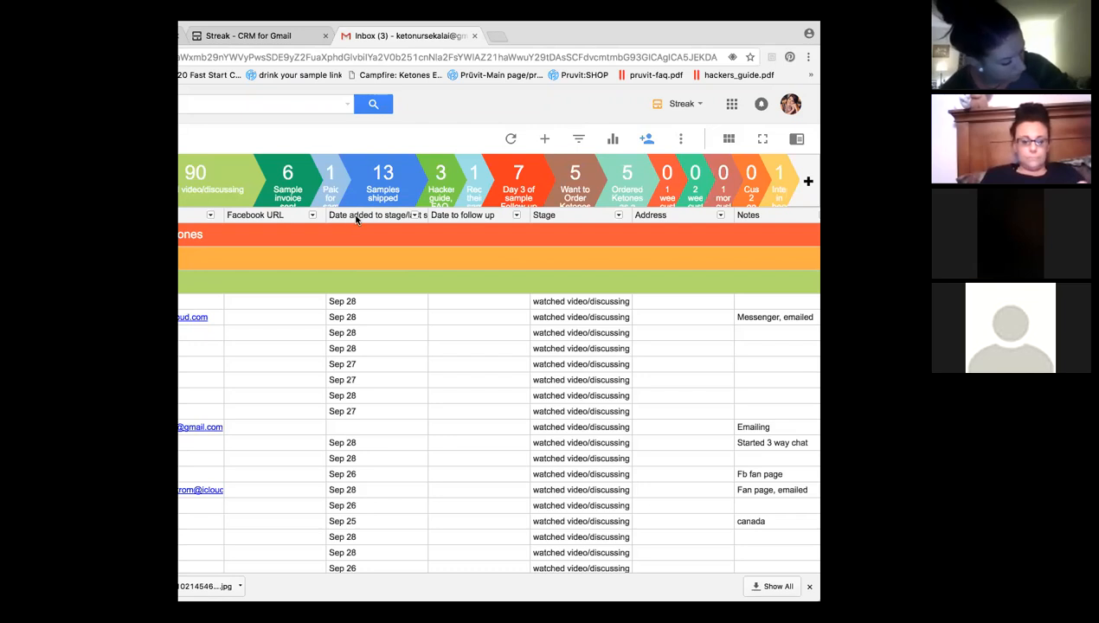
pyautogui.click(414, 216)
# Sort the pipeline by Date added to stage, oldest to newest.
pyautogui.click(415, 216)
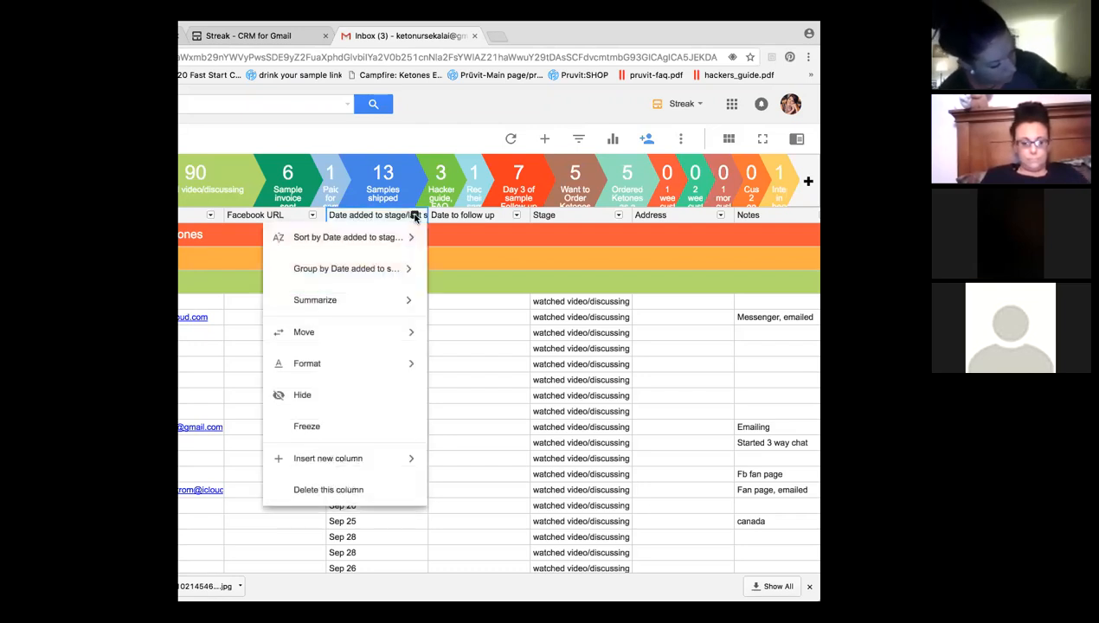
pyautogui.moveTo(406, 243)
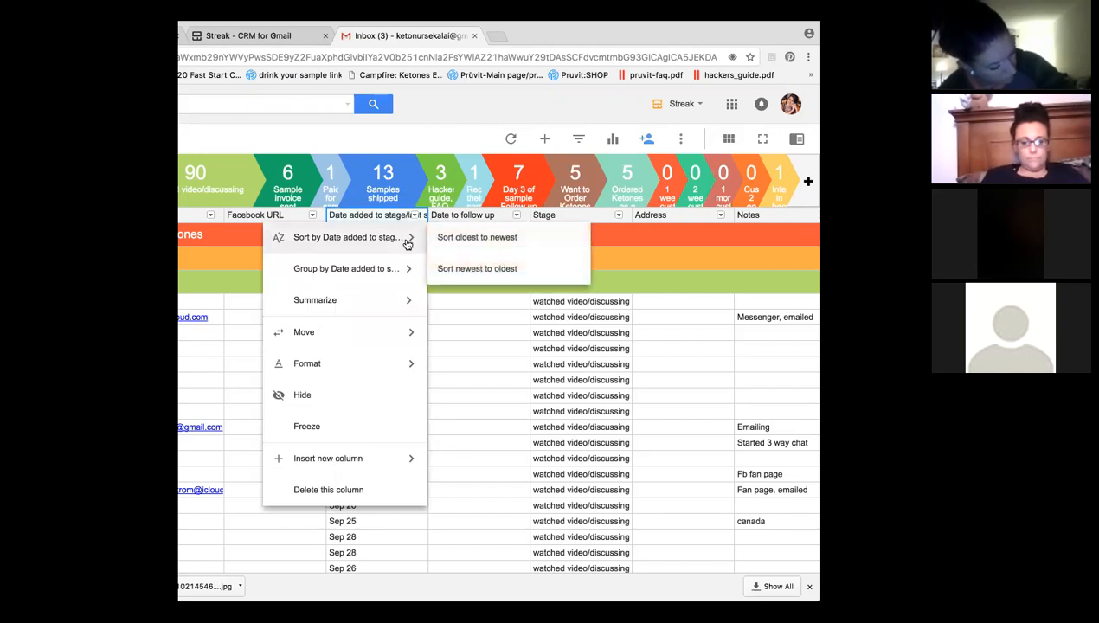
pyautogui.click(470, 242)
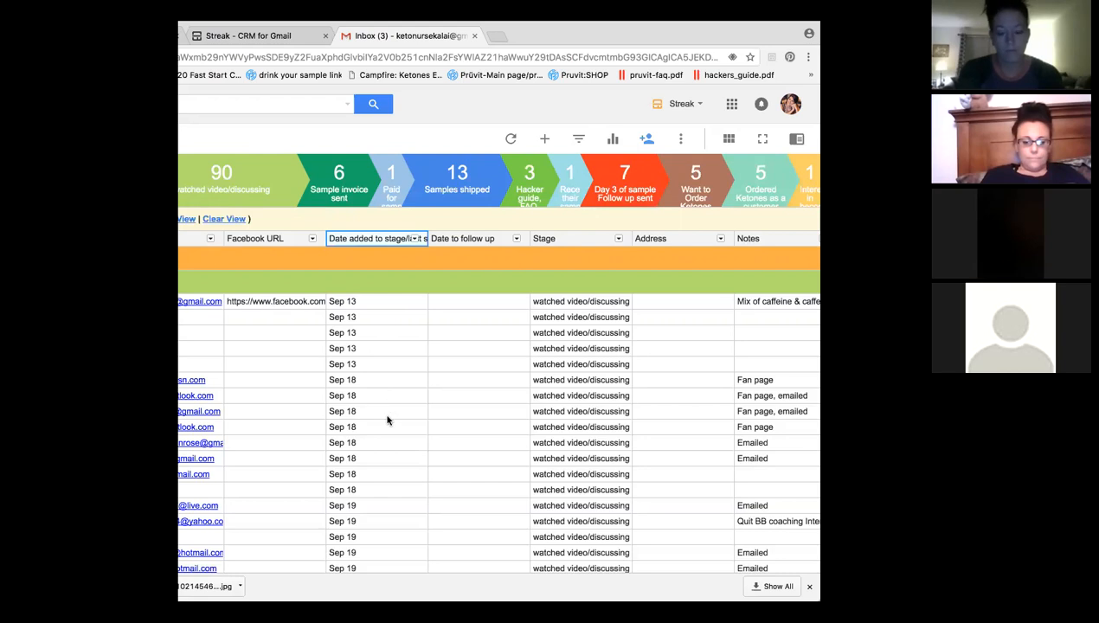
# Scroll through the date-sorted watched video/discussing contacts, then collapse that group.
pyautogui.scroll(-10, 387, 419)
pyautogui.scroll(-10, 387, 420)
pyautogui.scroll(-5, 387, 419)
pyautogui.scroll(8, 387, 419)
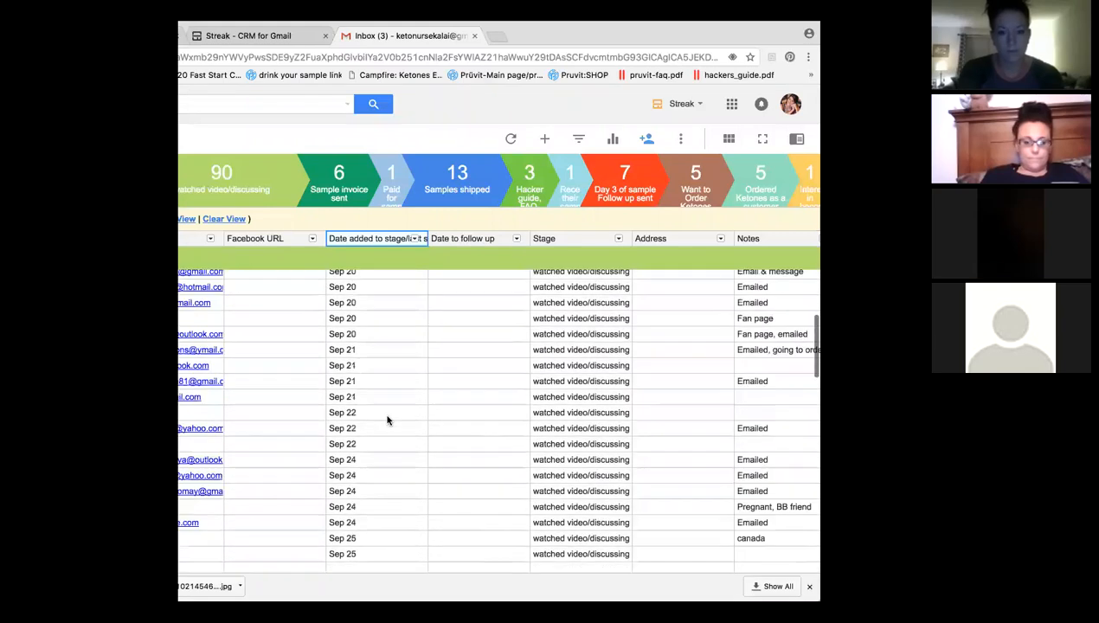
pyautogui.scroll(6, 386, 420)
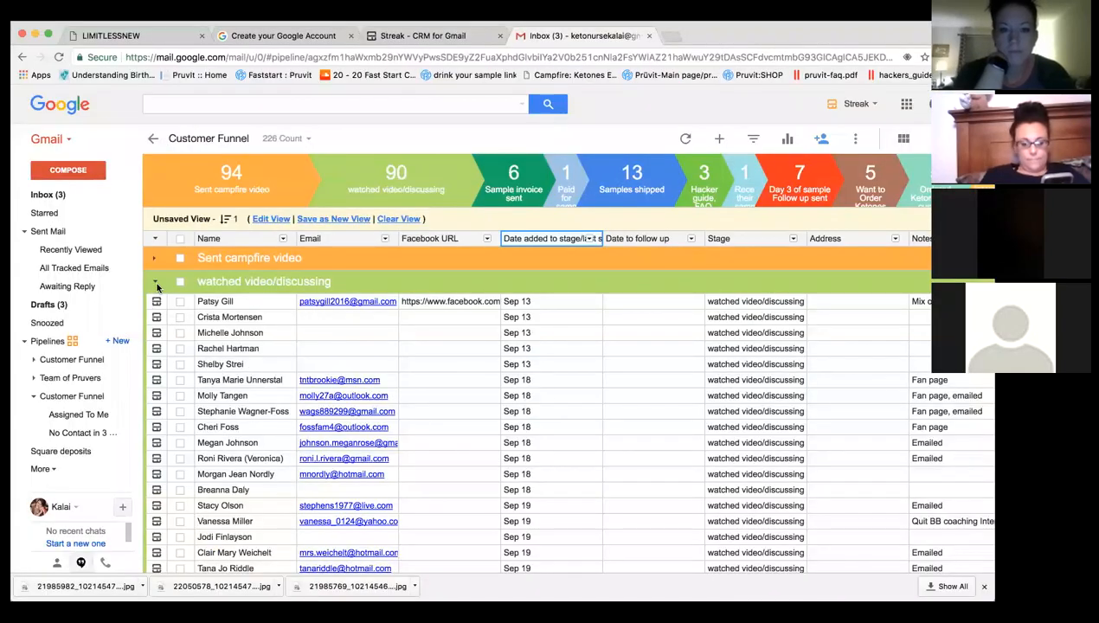
pyautogui.click(154, 281)
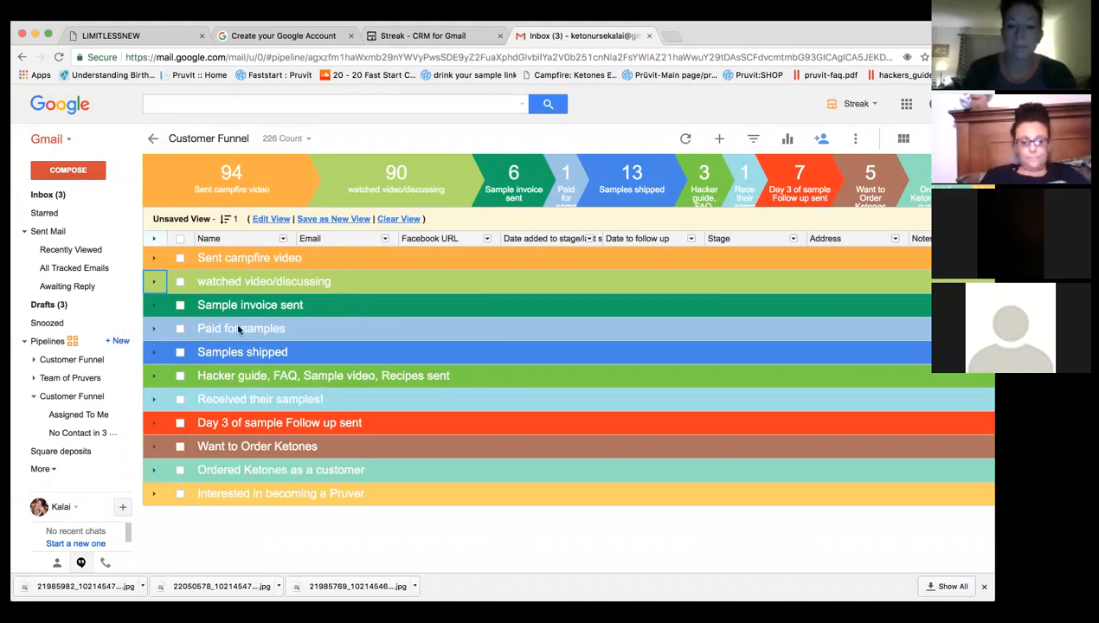
pyautogui.click(181, 258)
pyautogui.click(154, 261)
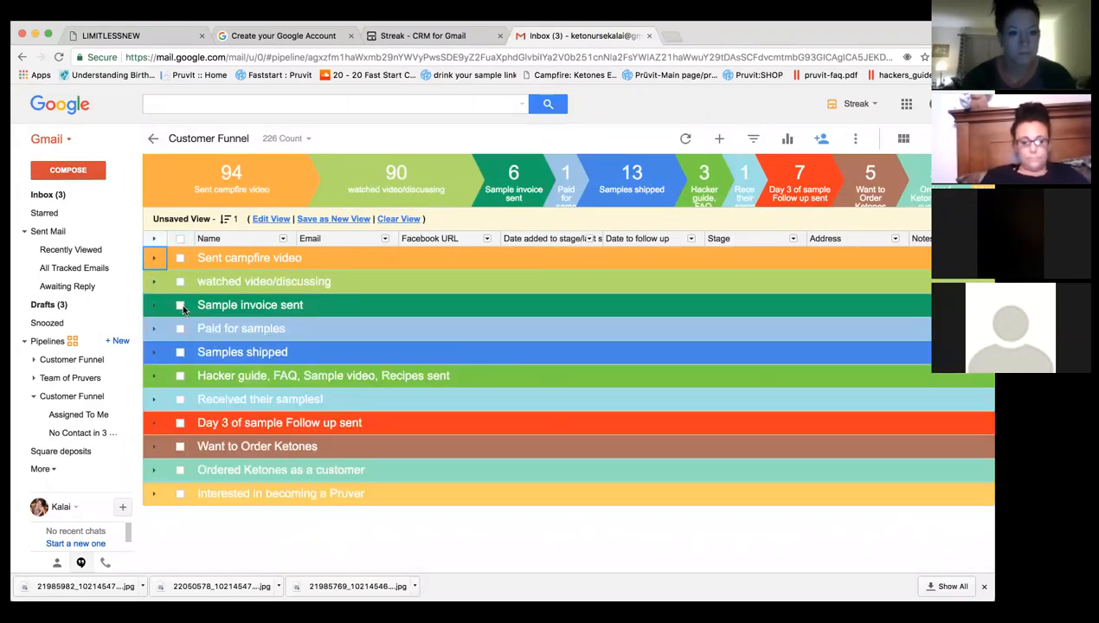
pyautogui.click(180, 240)
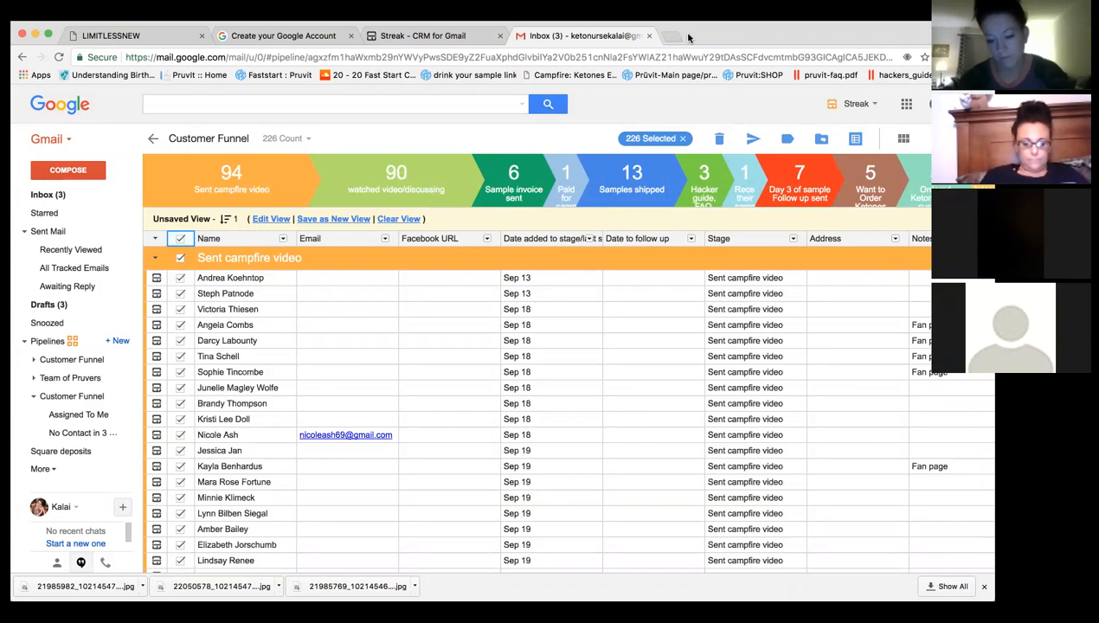
pyautogui.moveTo(689, 37); pyautogui.dragTo(519, 37)
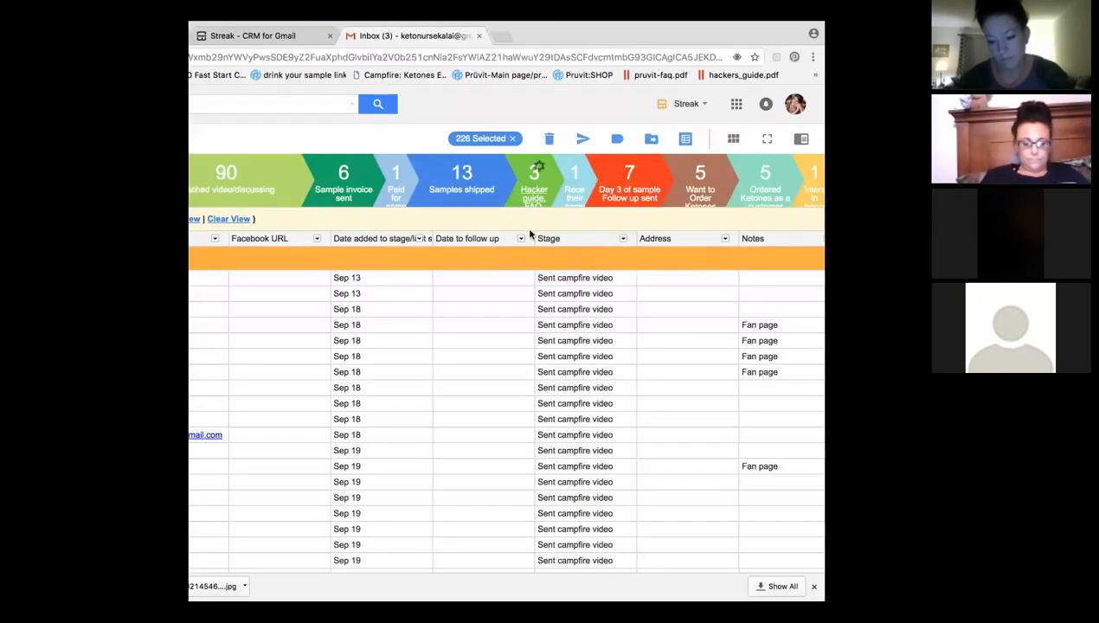
# Start a mail merge to the 89 checked contacts and continue to composing the email.
pyautogui.click(584, 143)
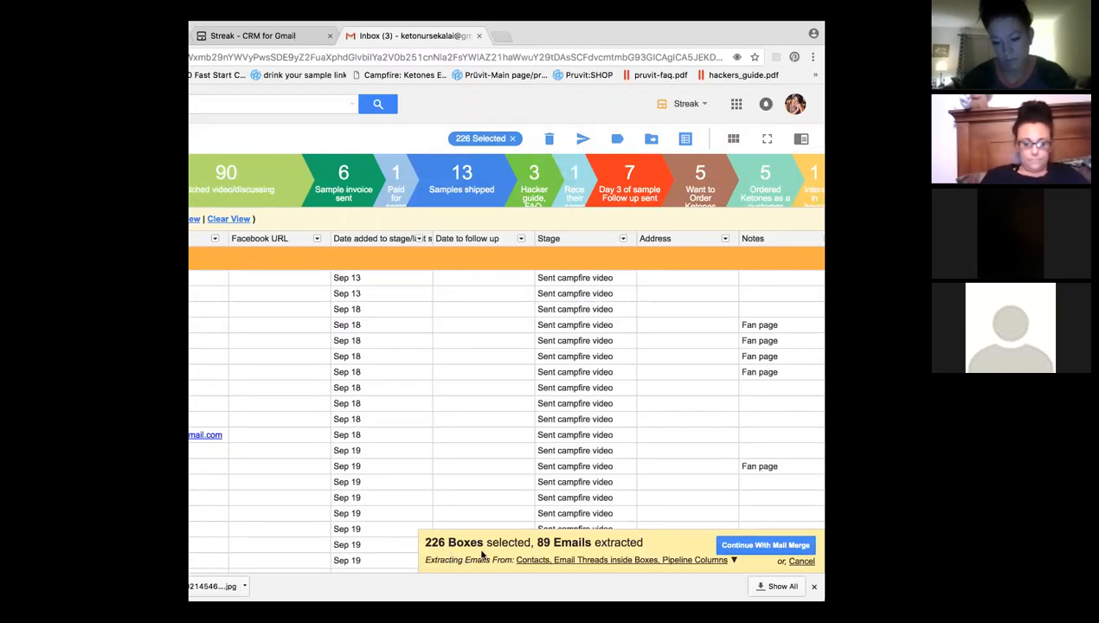
pyautogui.click(756, 545)
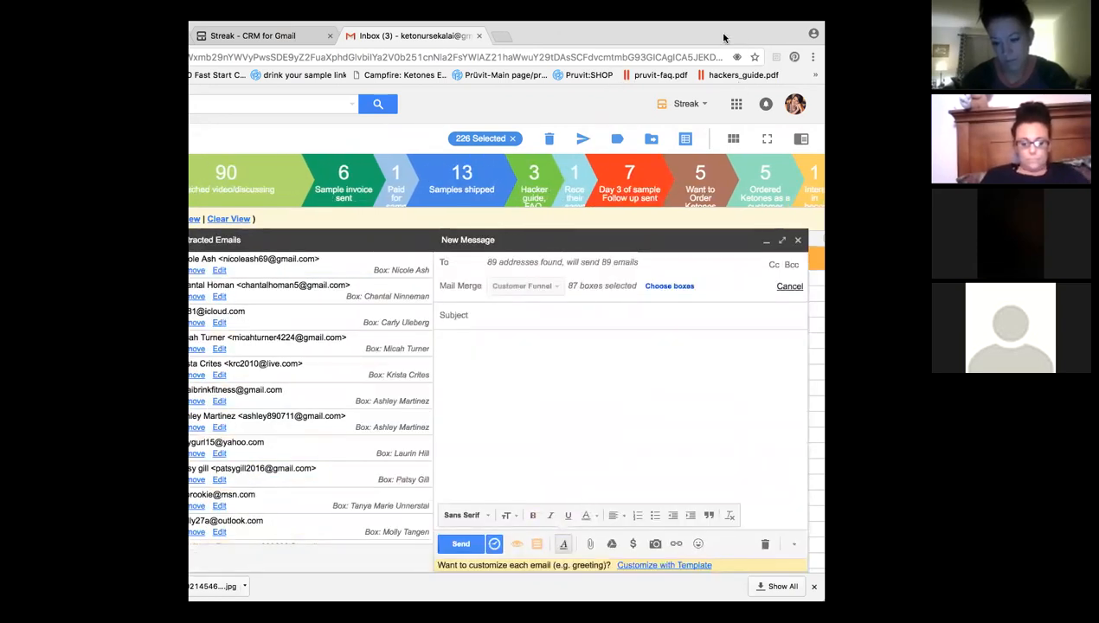
pyautogui.moveTo(724, 37); pyautogui.dragTo(674, 38)
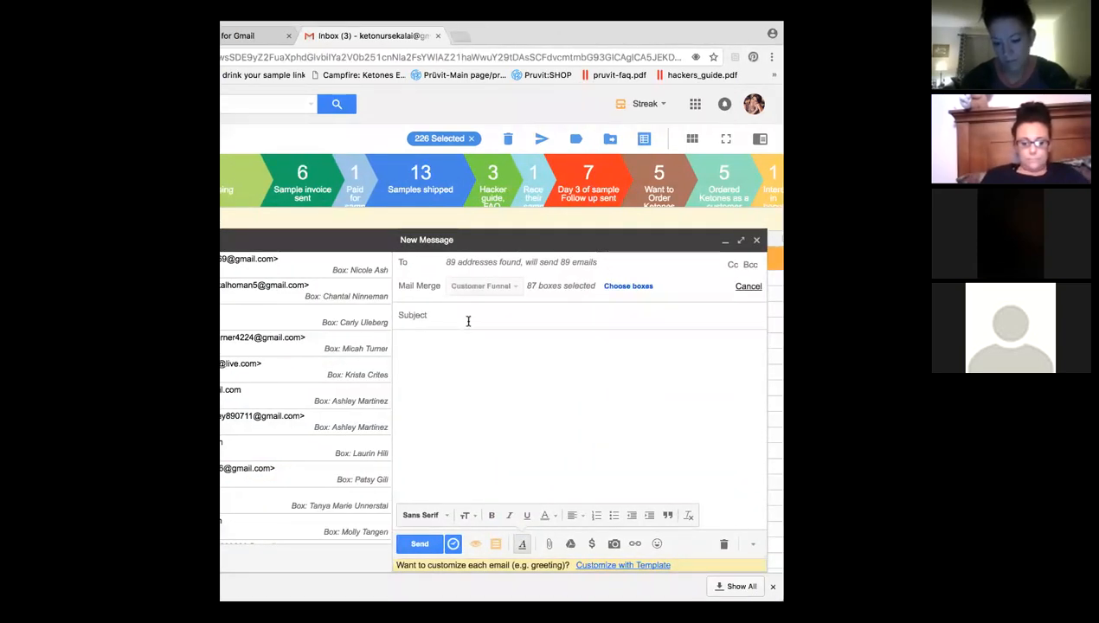
# Enter the placeholder subject 'jfsdkfjsdlkfj' and the body text 'huge sale'.
pyautogui.write('jfsdkfjsdlkfj')
pyautogui.click(447, 369)
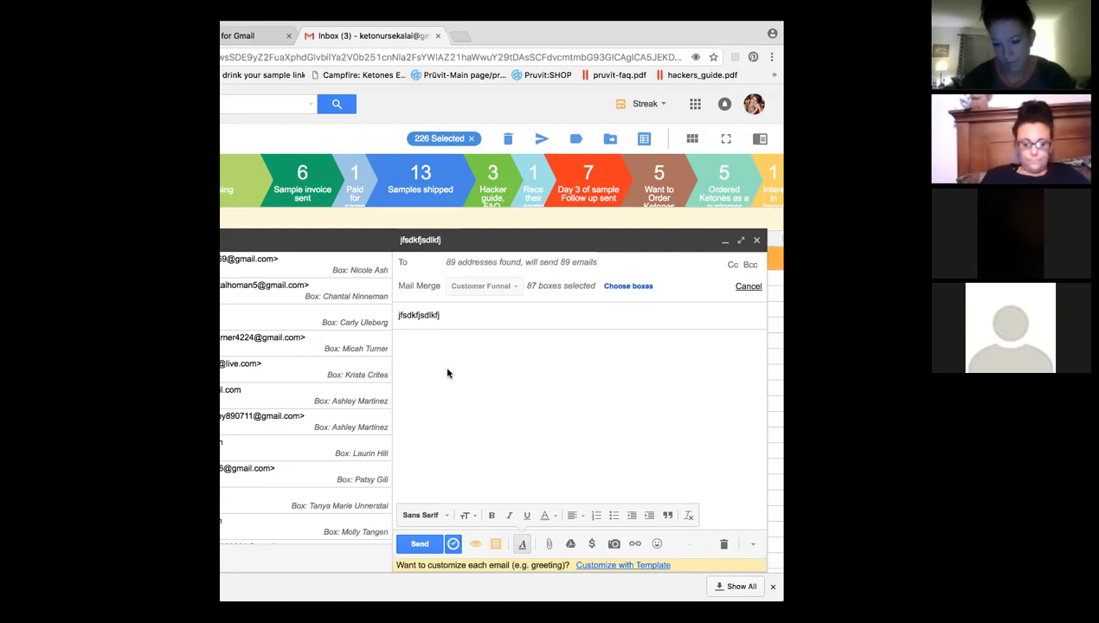
pyautogui.write('huge sale')
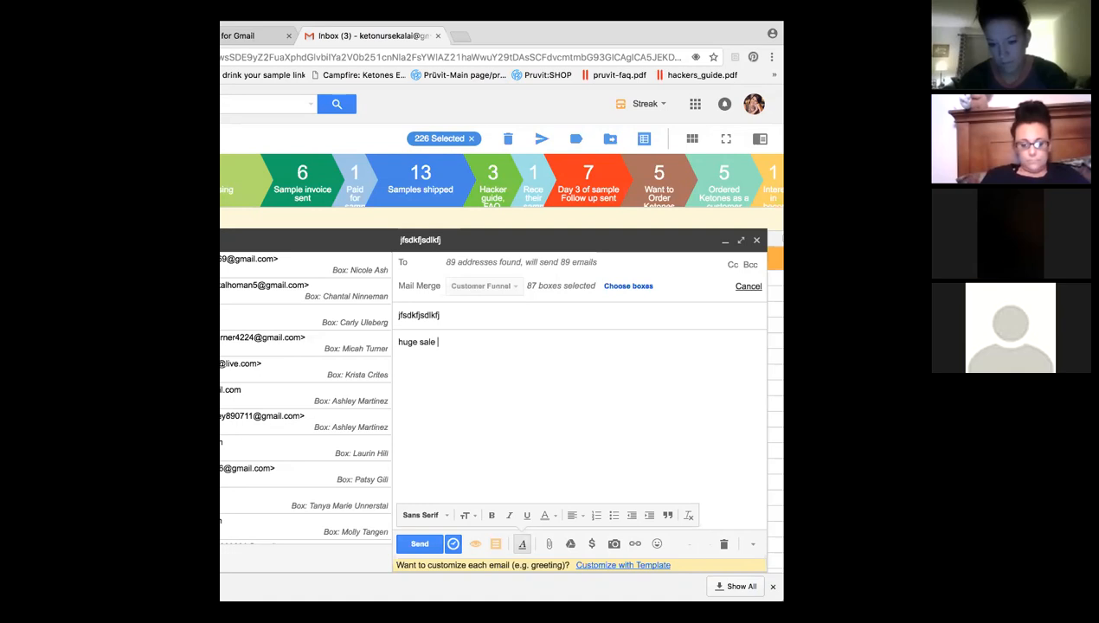
pyautogui.click(614, 545)
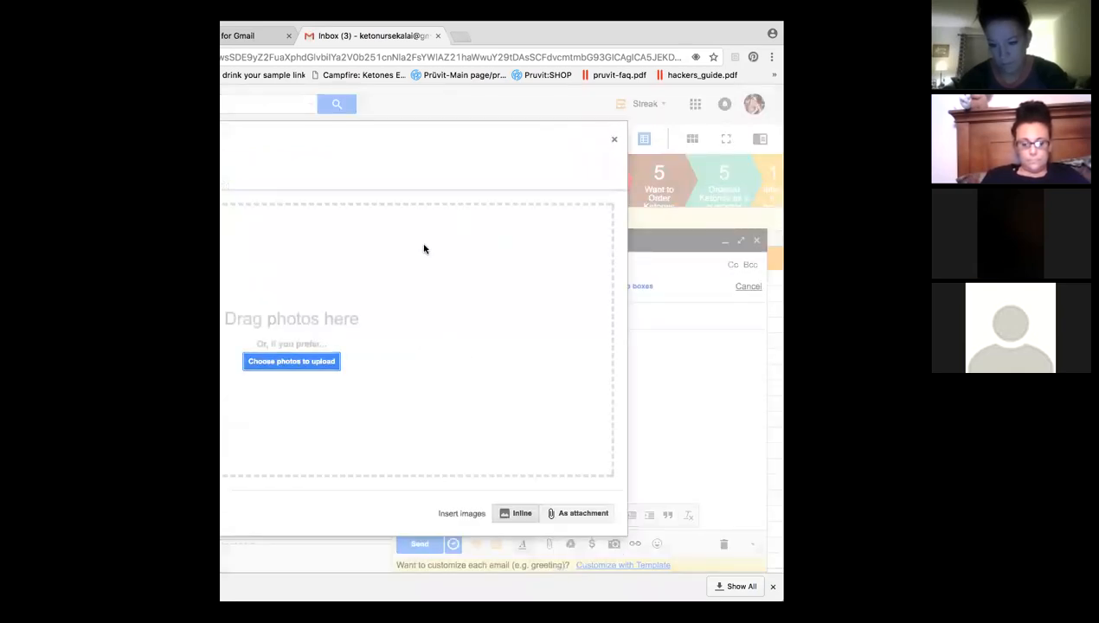
# Upload the 22% Discount image from Downloads into the body below 'huge sale'.
pyautogui.click(297, 363)
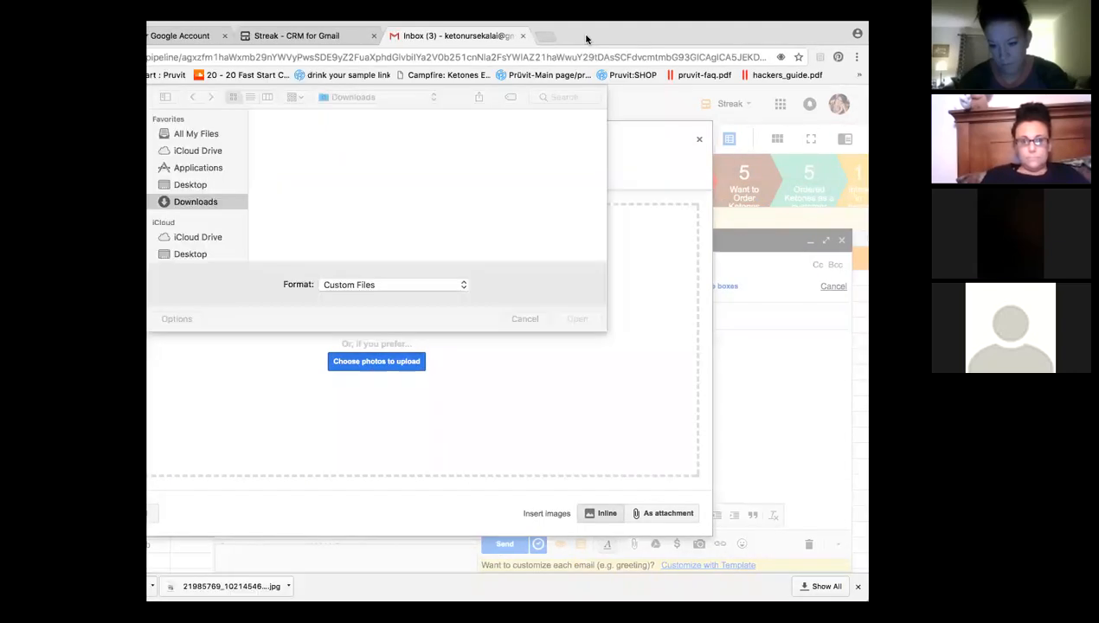
pyautogui.doubleClick(276, 151)
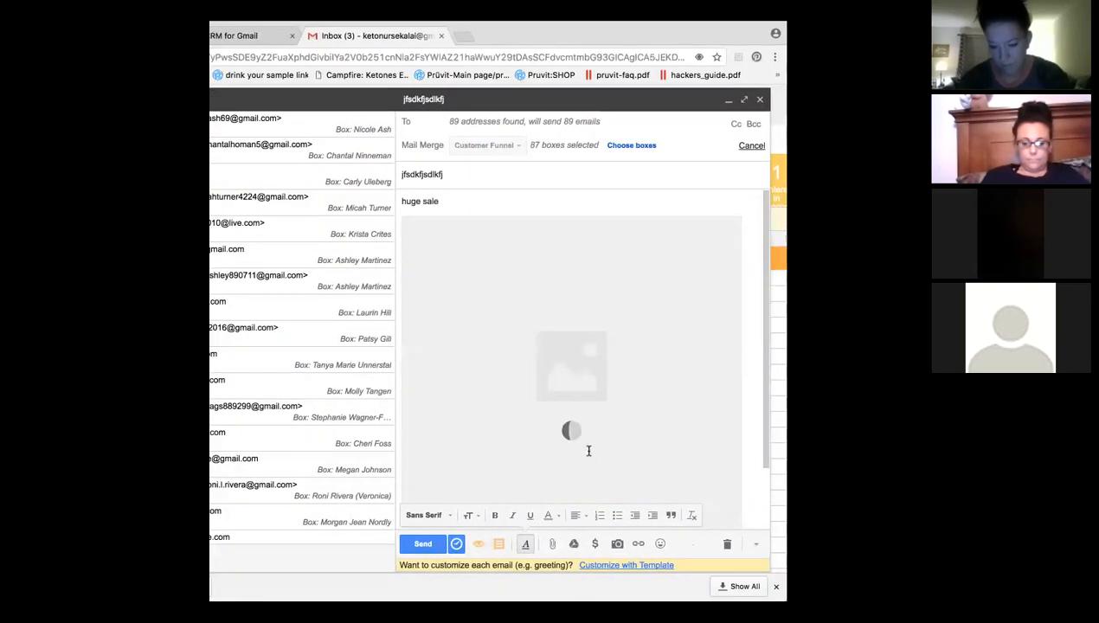
pyautogui.click(614, 411)
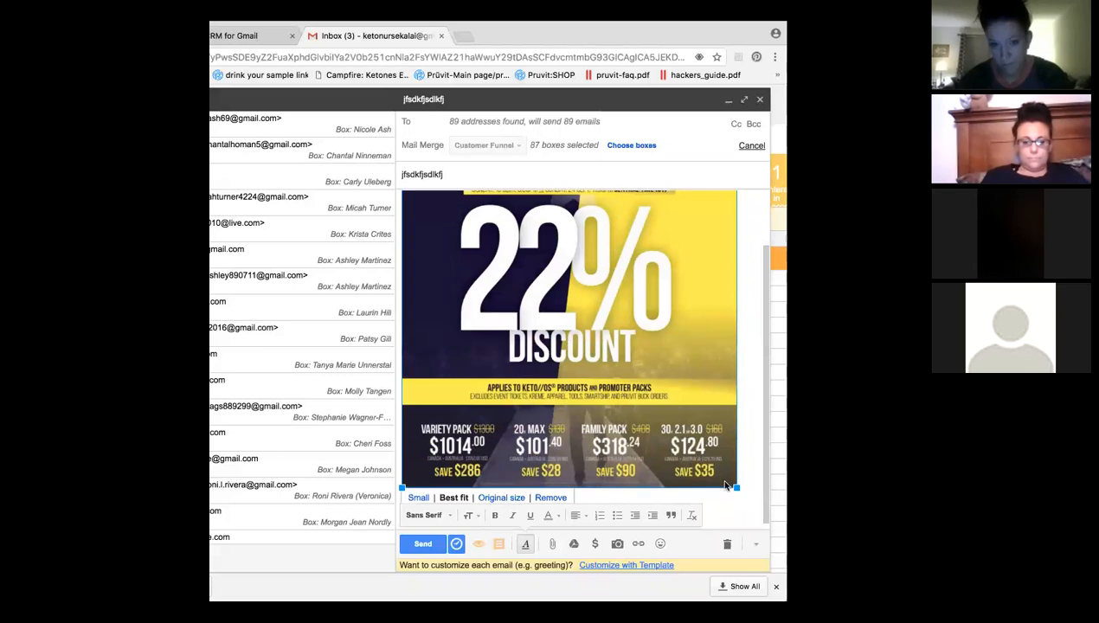
# Shrink the 22% Discount image, start a new line beneath it, and select 'huge sale'.
pyautogui.moveTo(735, 489); pyautogui.dragTo(581, 333)
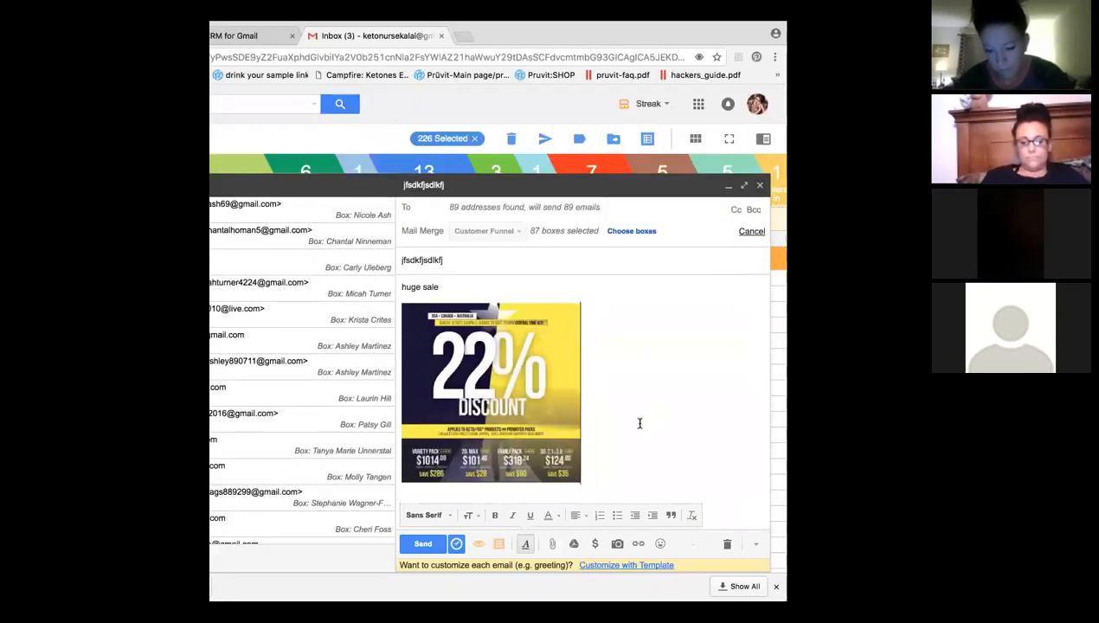
pyautogui.press('Return')
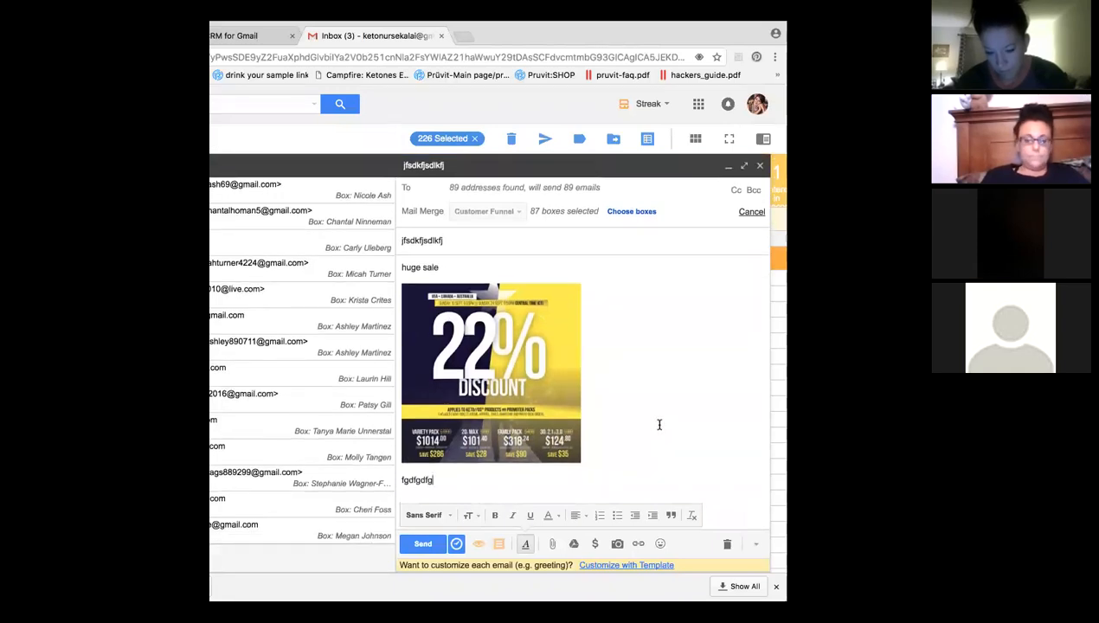
pyautogui.moveTo(447, 268); pyautogui.dragTo(392, 268)
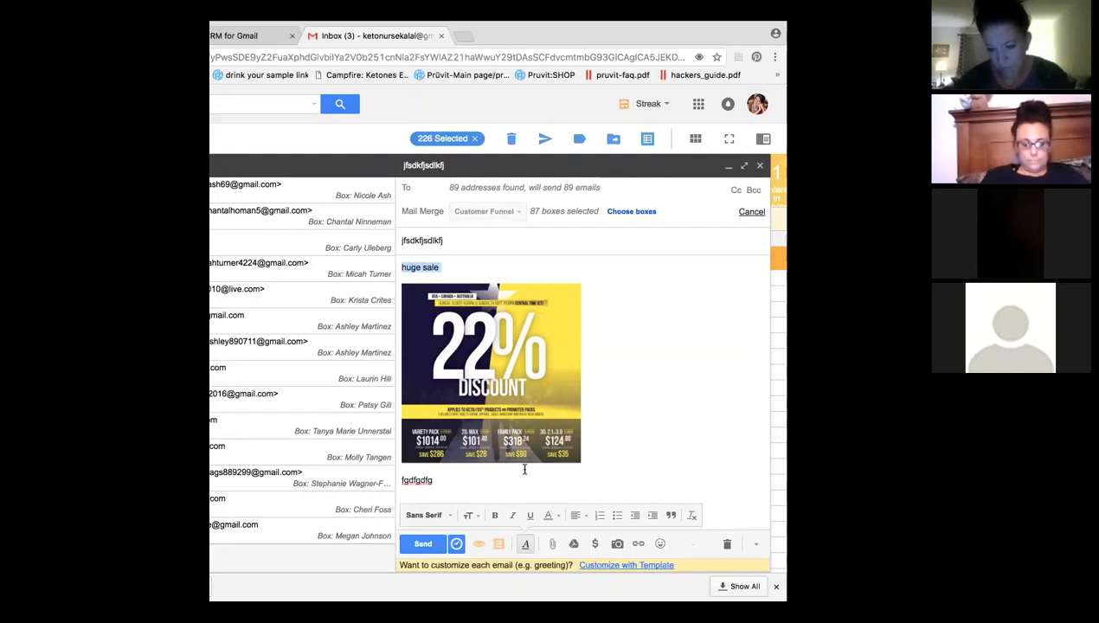
# Leave the text colour unchanged and add a 'hey' line above 'huge sale'.
pyautogui.click(548, 514)
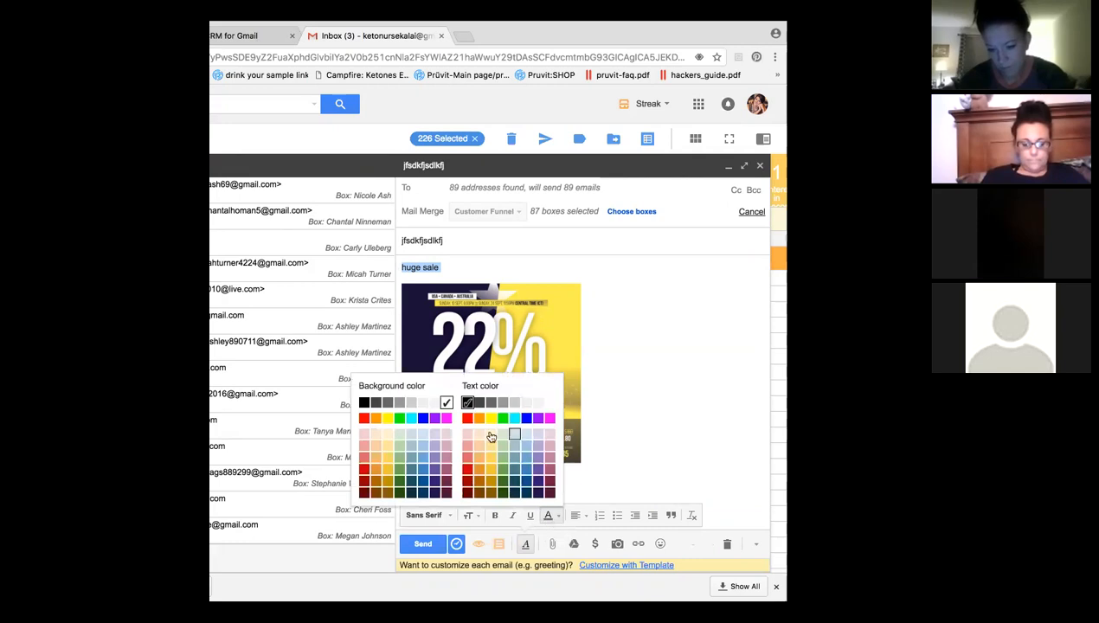
pyautogui.click(656, 380)
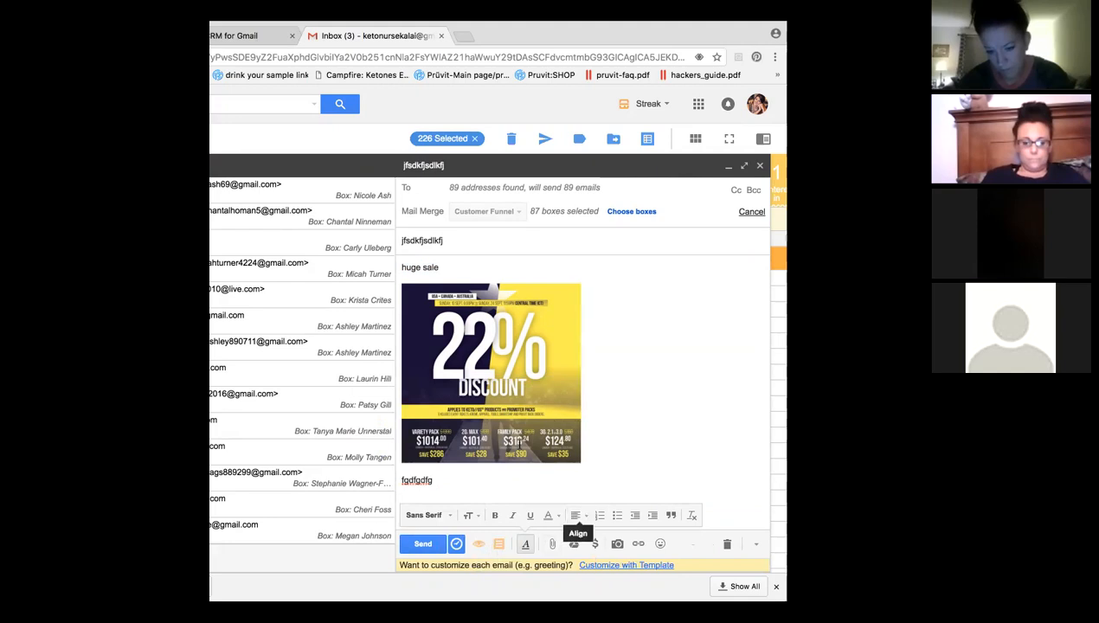
pyautogui.click(400, 268)
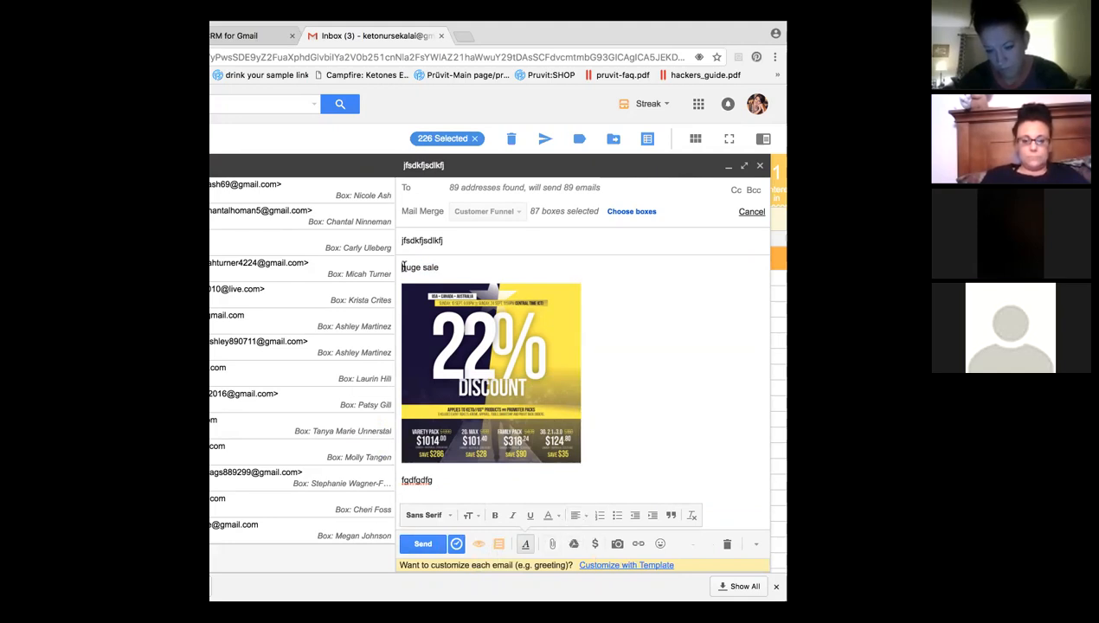
pyautogui.press('Up')
pyautogui.write('hey')
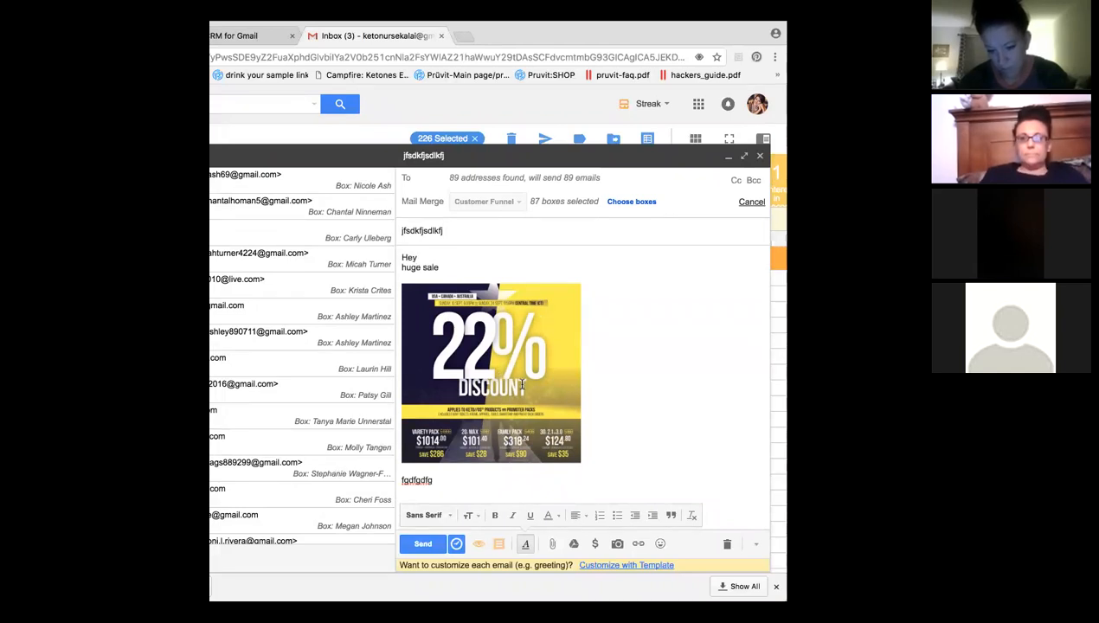
# Insert the Name field after Hey, add '!', and leave a blank line before 'huge sale'.
pyautogui.click(624, 565)
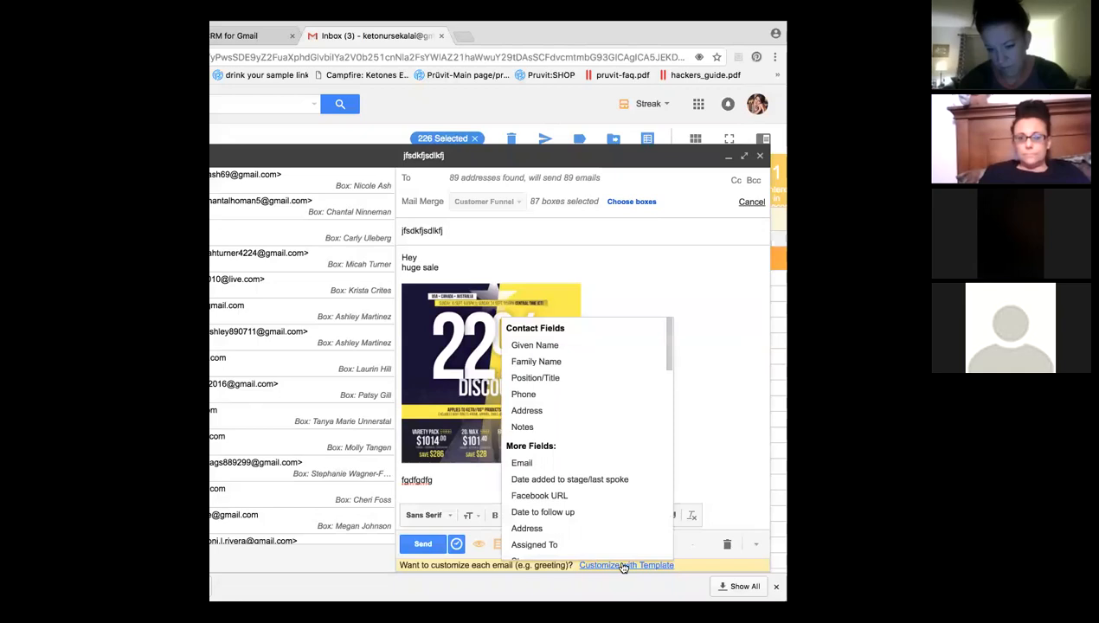
pyautogui.scroll(-3, 605, 450)
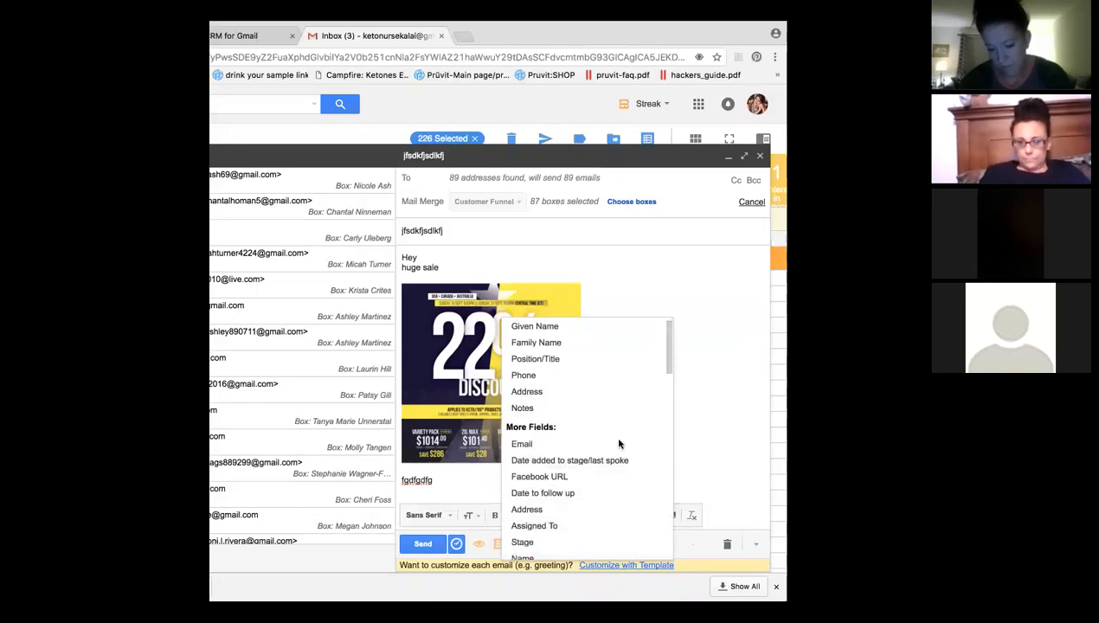
pyautogui.click(522, 443)
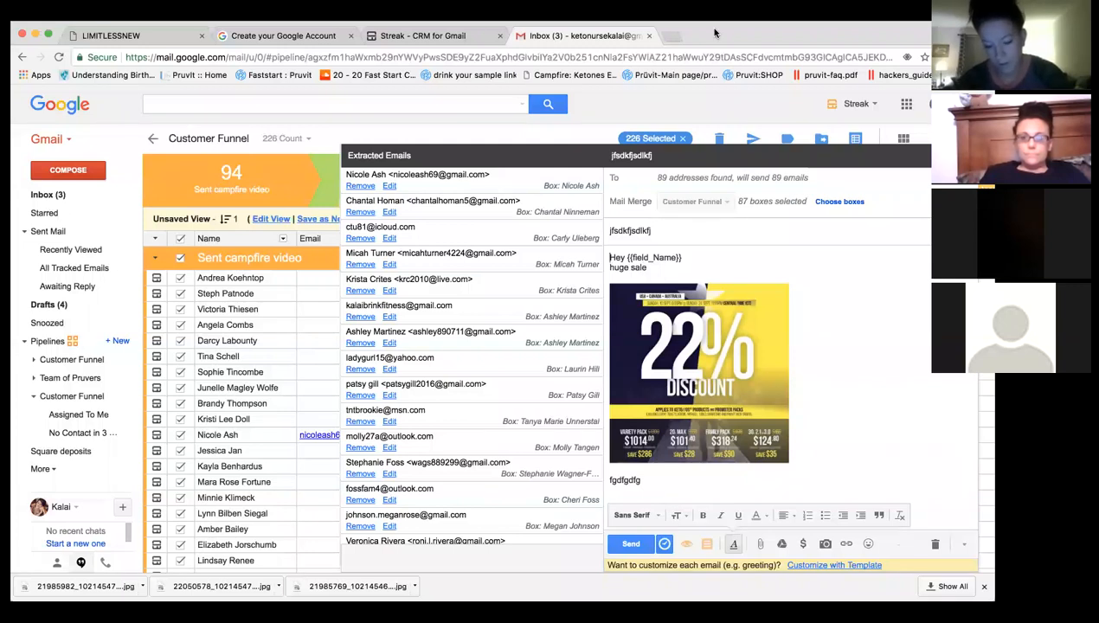
pyautogui.write('!')
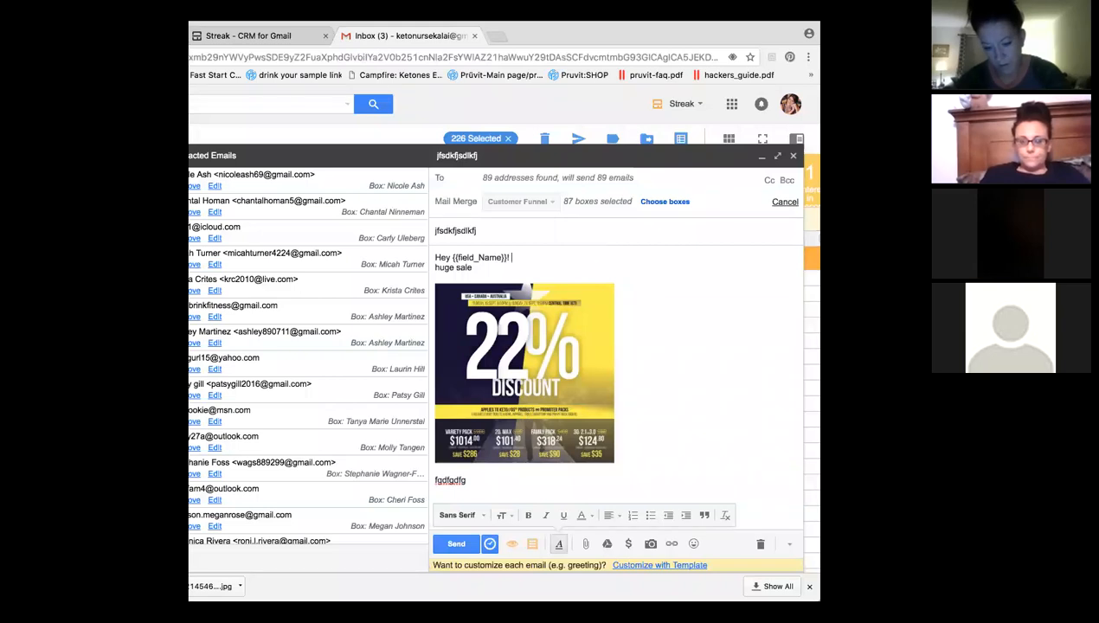
pyautogui.press('Return')
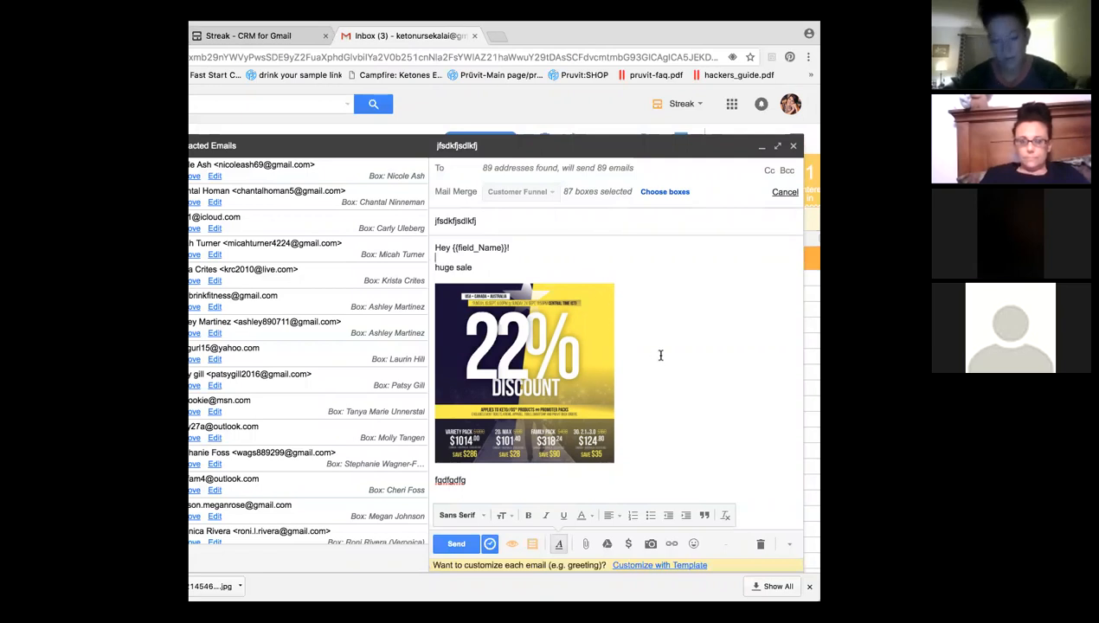
pyautogui.click(494, 267)
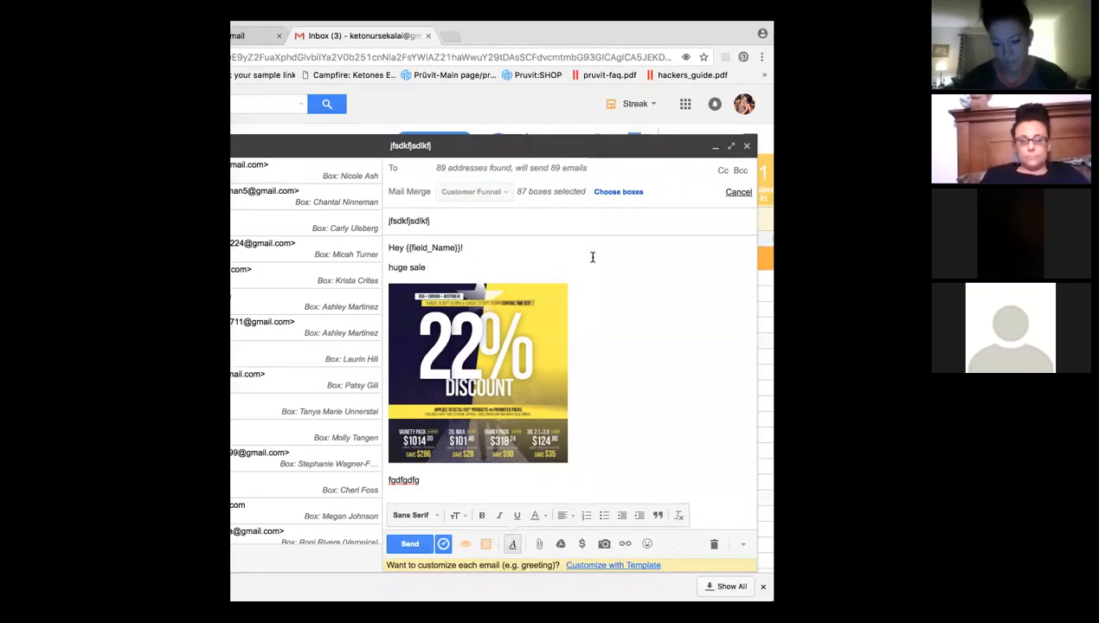
# Save the message as a new snippet linked to the Customer Funnel pipeline.
pyautogui.click(488, 547)
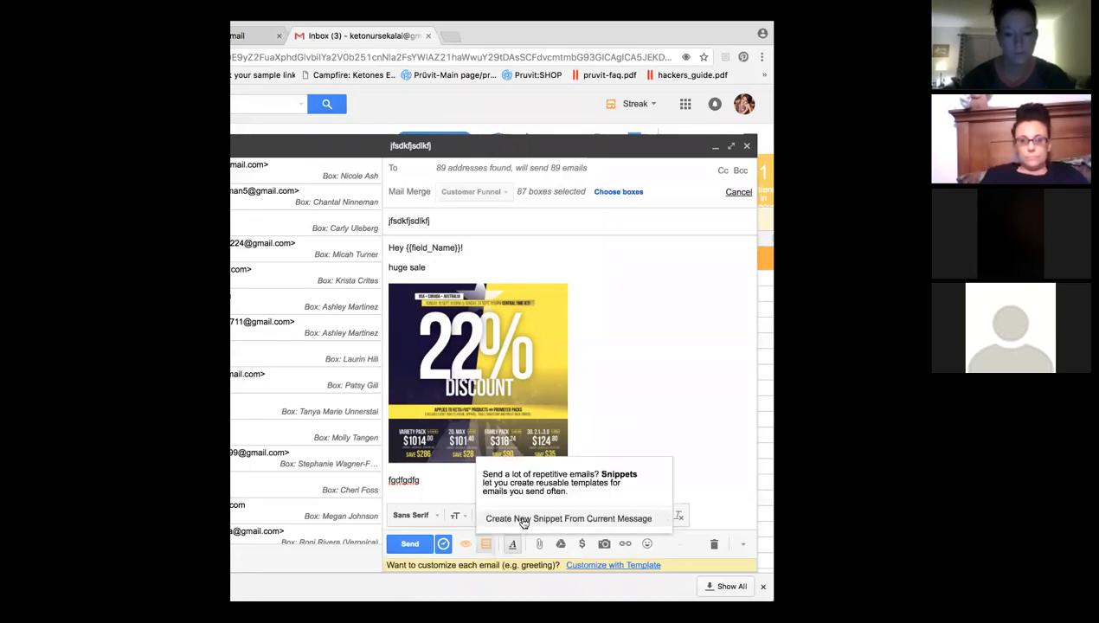
pyautogui.click(523, 519)
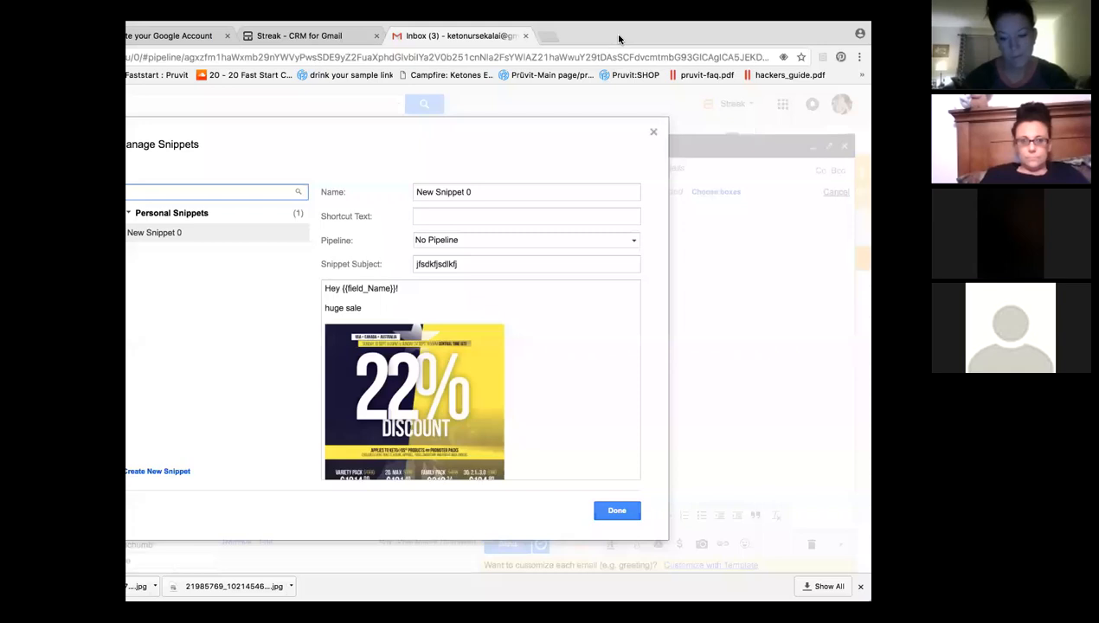
pyautogui.click(244, 190)
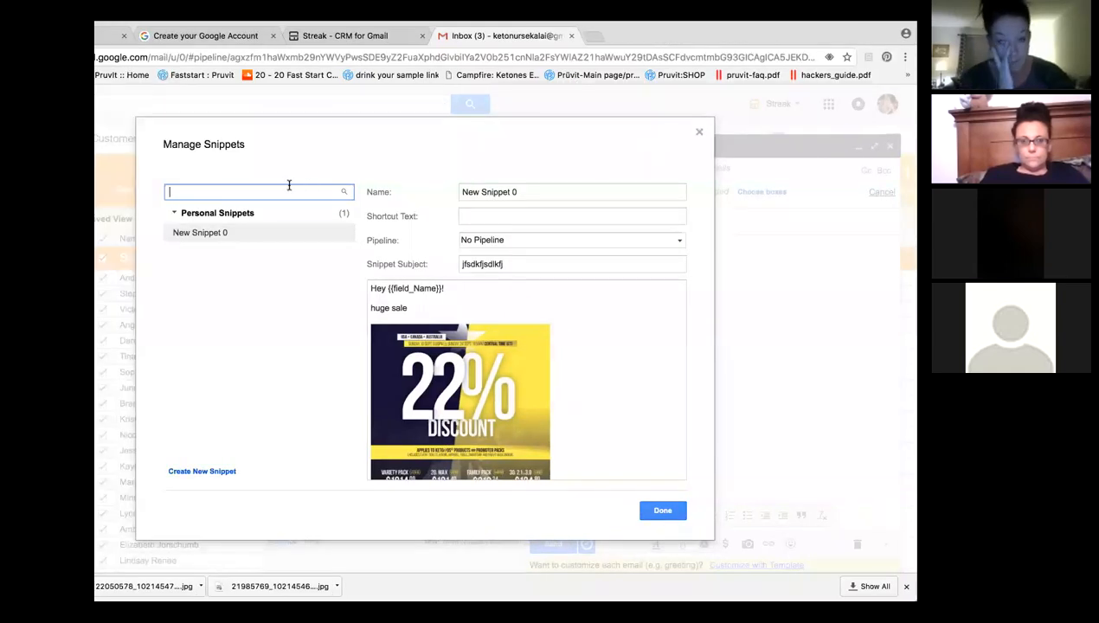
pyautogui.write('sales')
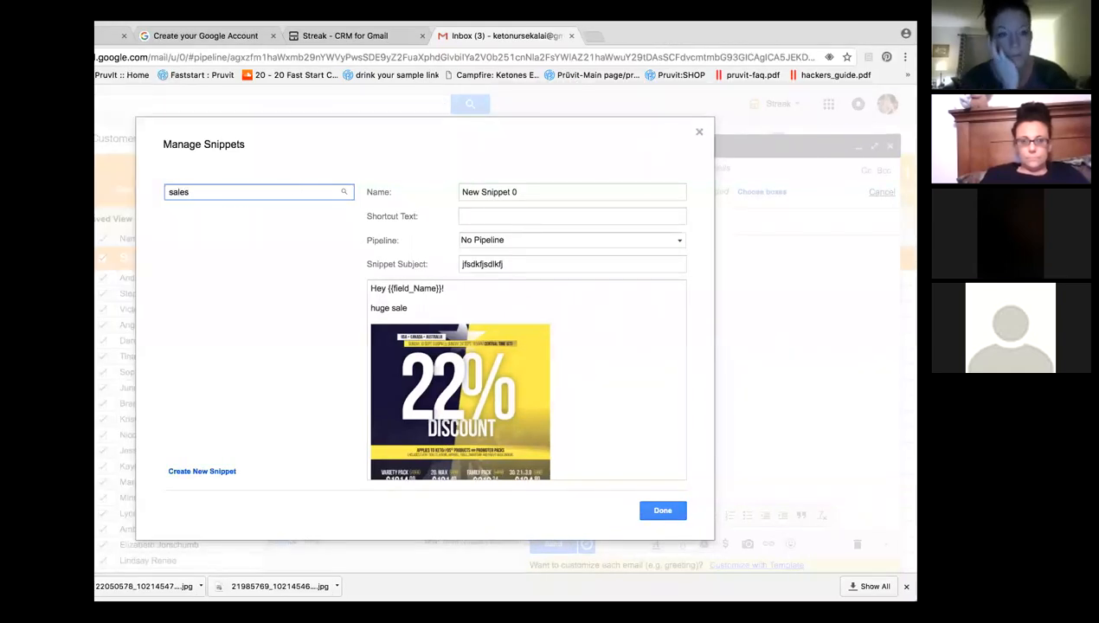
pyautogui.click(543, 245)
pyautogui.click(518, 278)
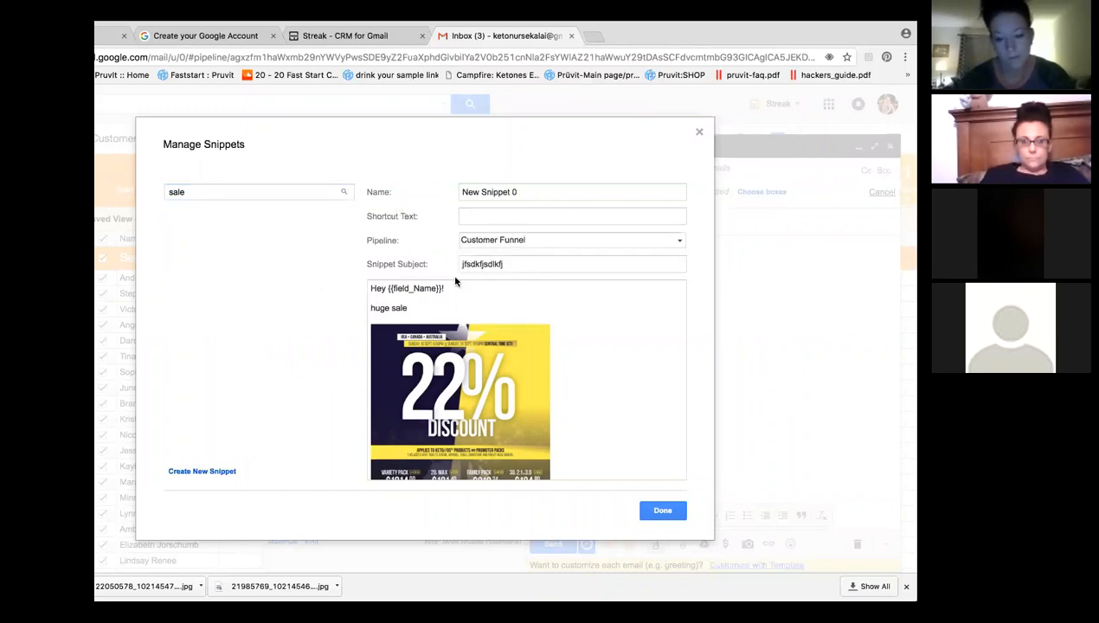
# Set the snippet subject to 'Dont miss out!' and close the snippet manager.
pyautogui.click(540, 266)
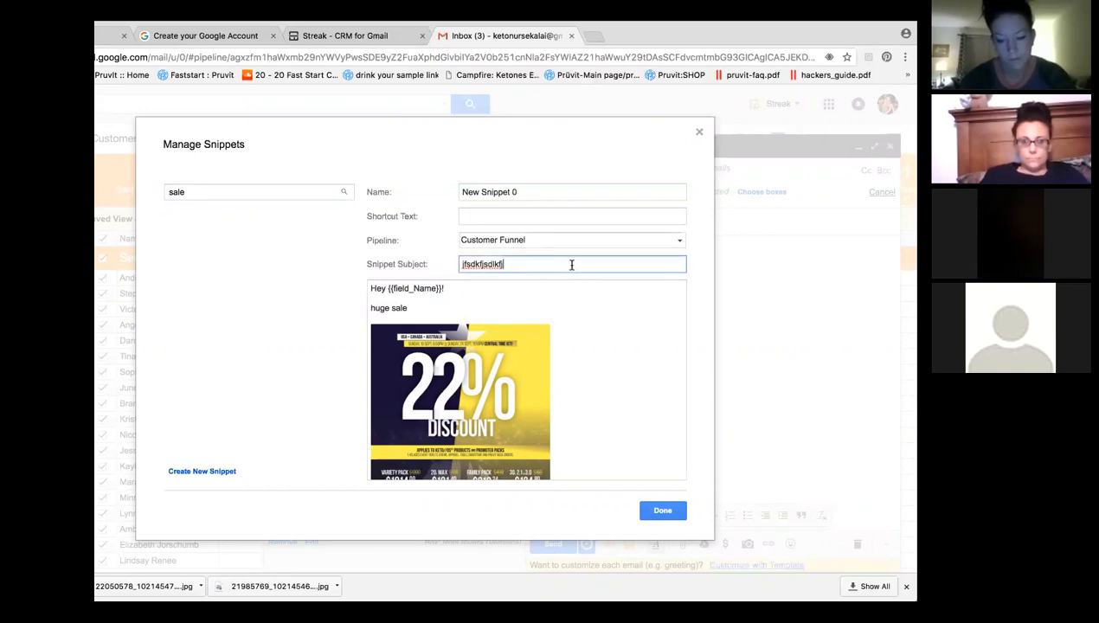
pyautogui.doubleClick(476, 266)
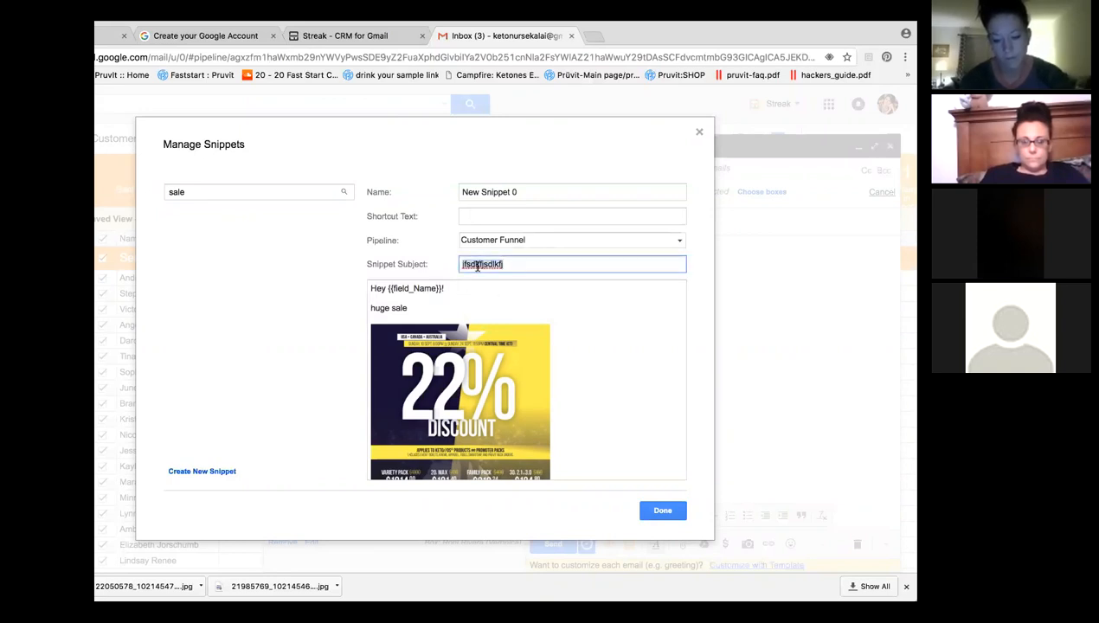
pyautogui.write('Dont miss out!')
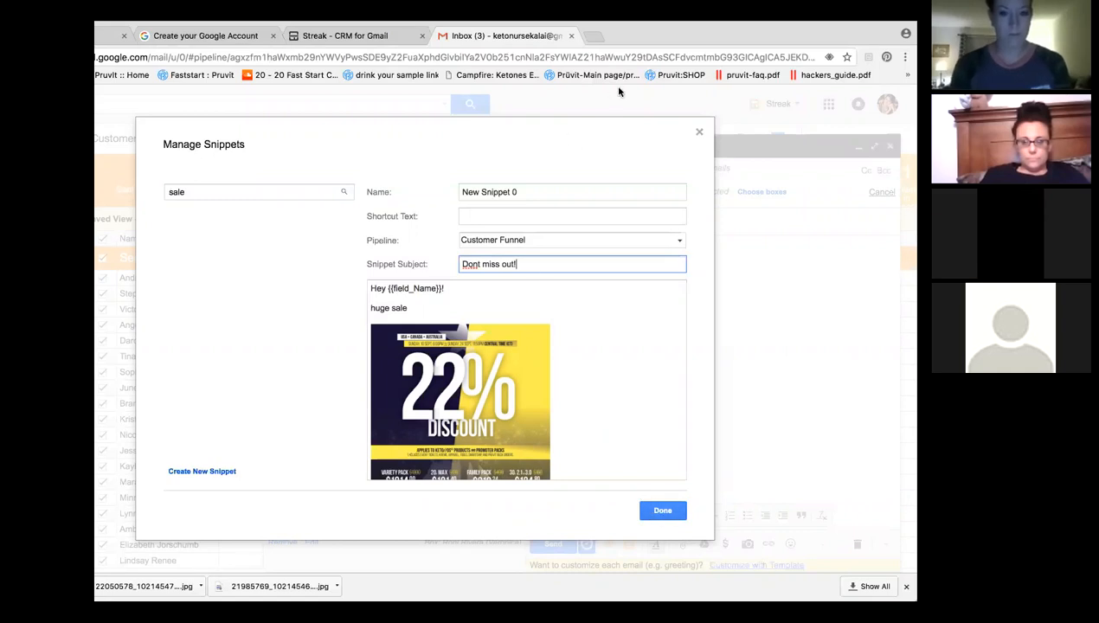
pyautogui.click(699, 131)
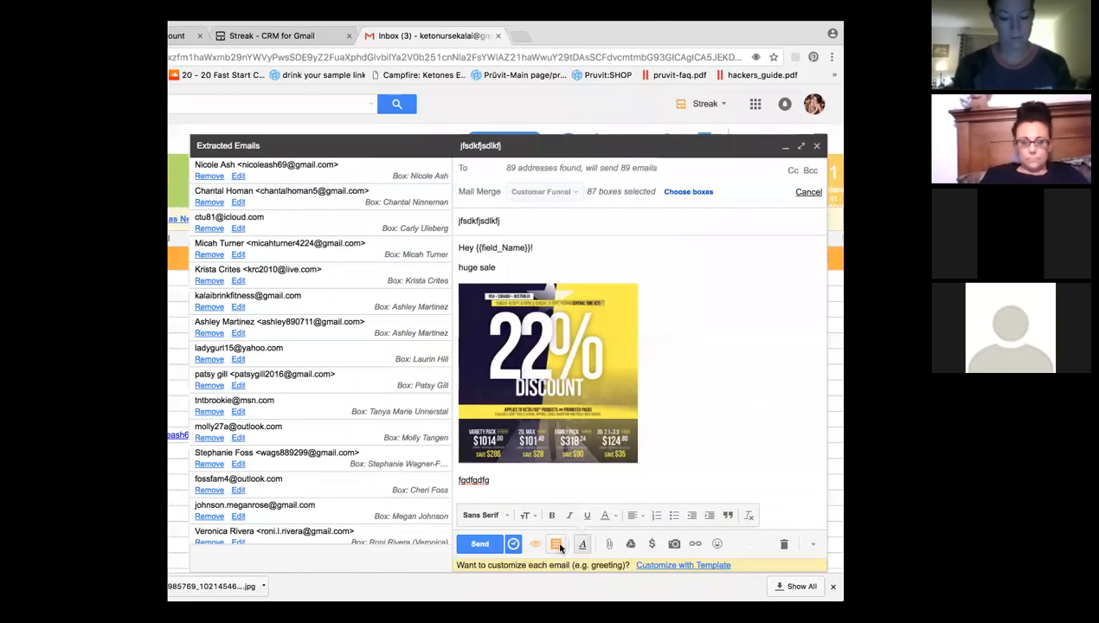
# Insert New Snippet 0 to set the subject 'Dont miss out!', then delete the whole body.
pyautogui.click(630, 543)
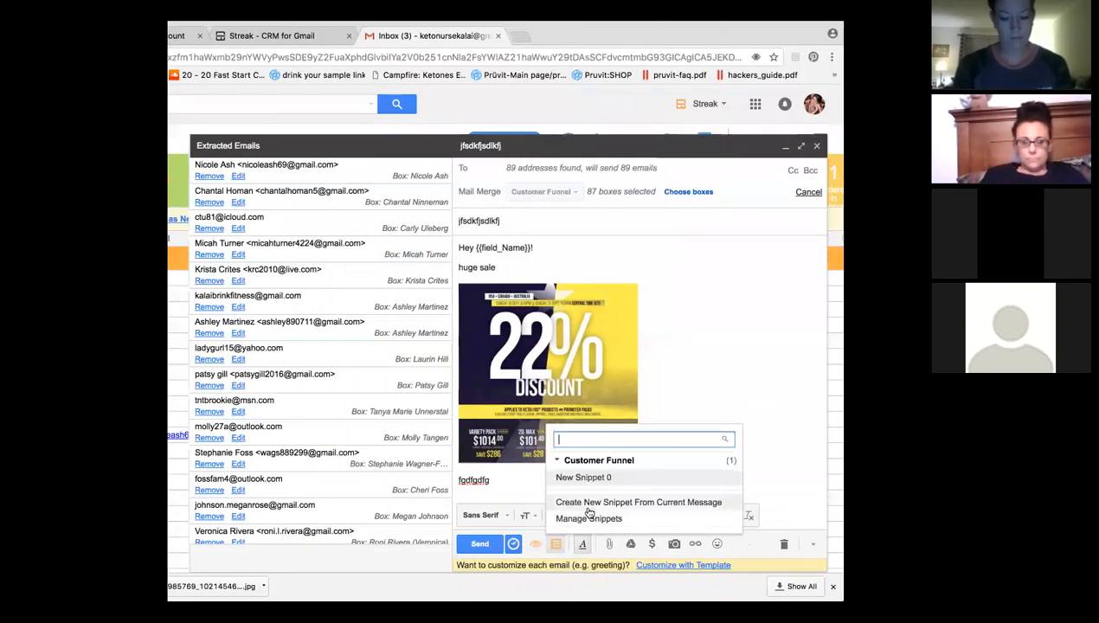
pyautogui.click(586, 477)
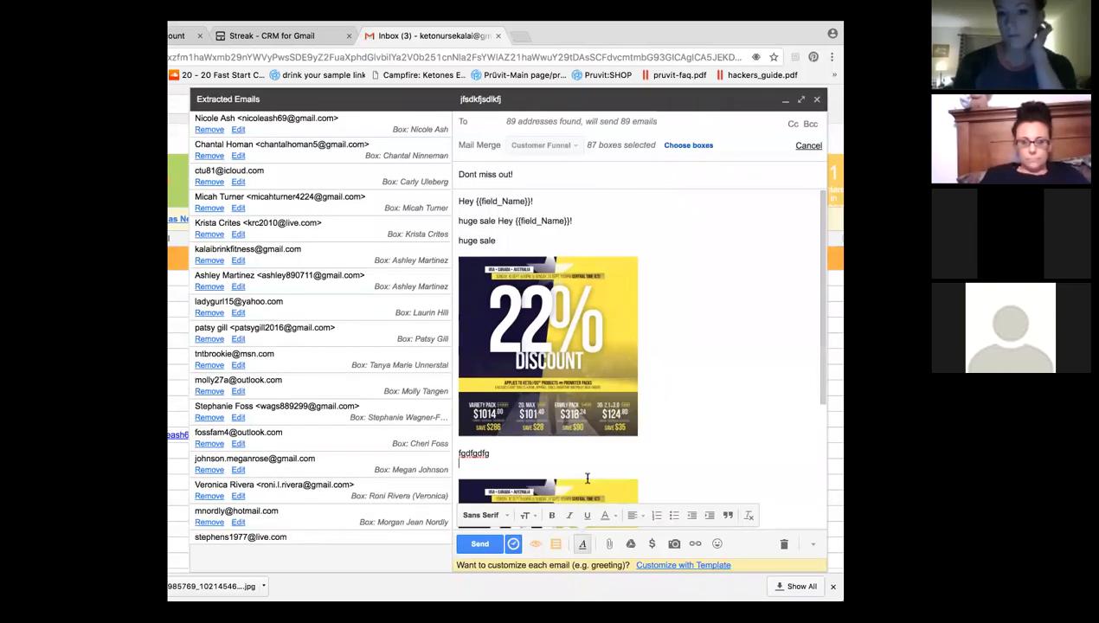
pyautogui.scroll(-3, 673, 436)
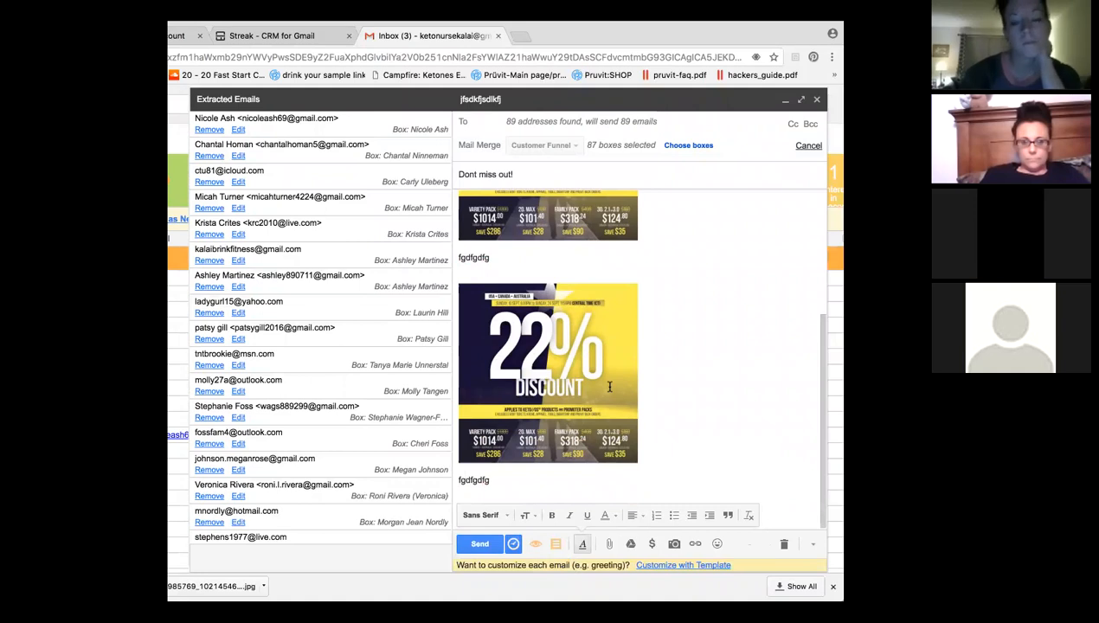
pyautogui.moveTo(609, 387); pyautogui.dragTo(465, 178)
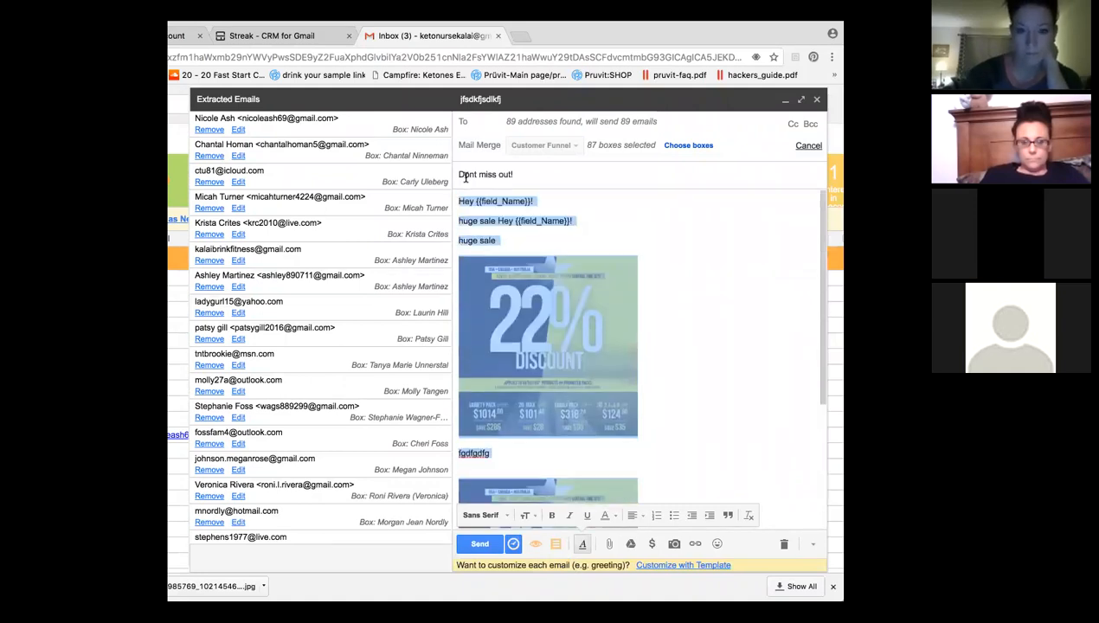
pyautogui.press('BackSpace')
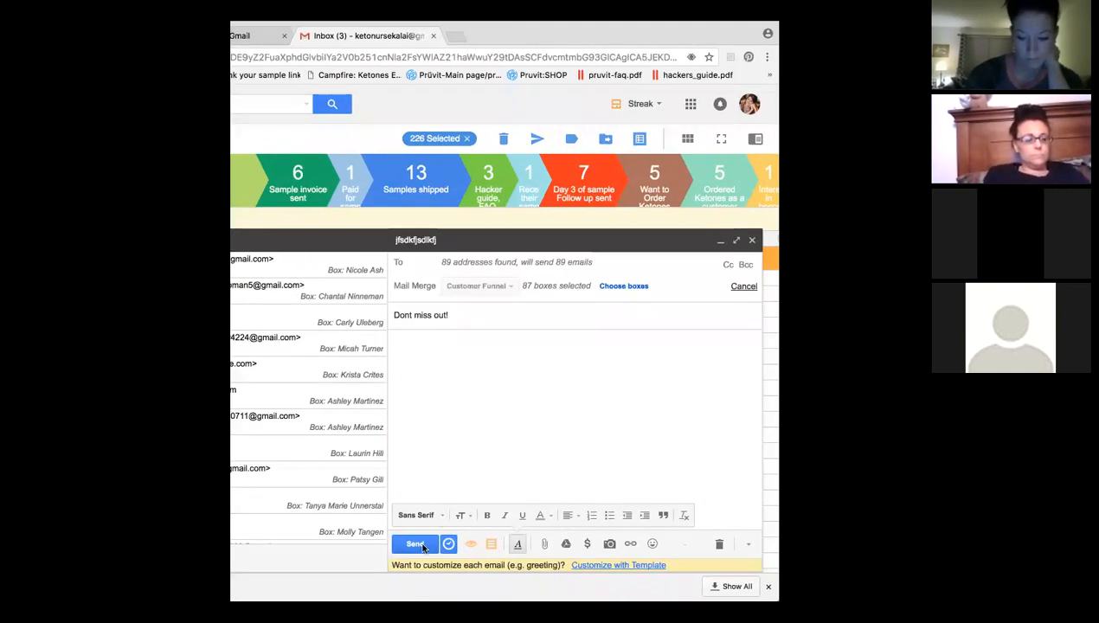
pyautogui.click(449, 544)
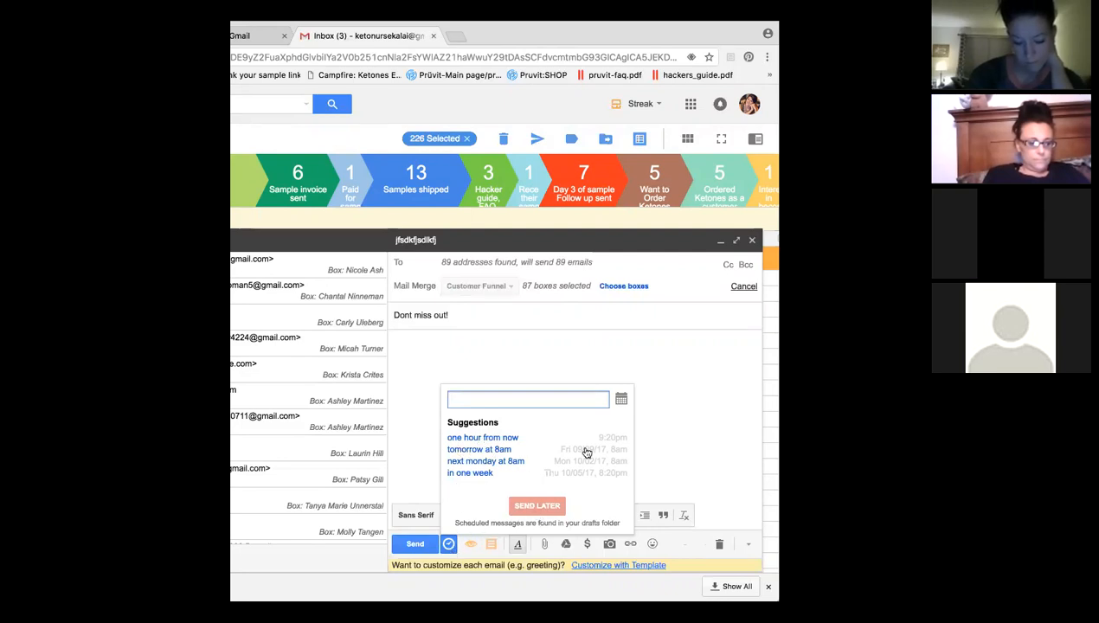
pyautogui.click(499, 368)
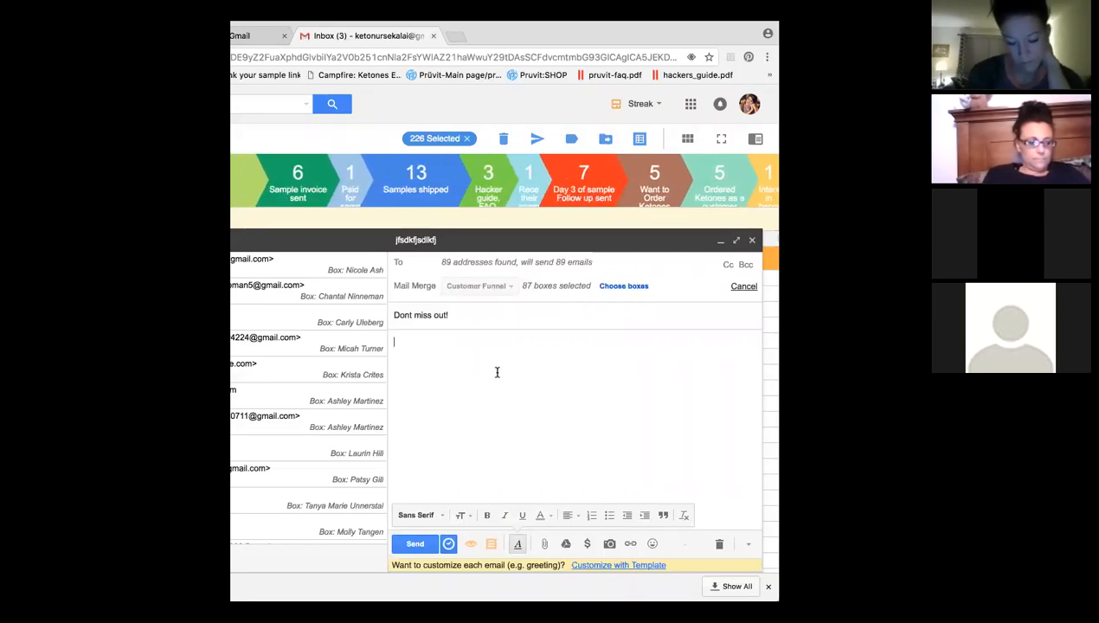
# Type a 'Hey' greeting with the contact's first name, then start a new line.
pyautogui.write('HEy')
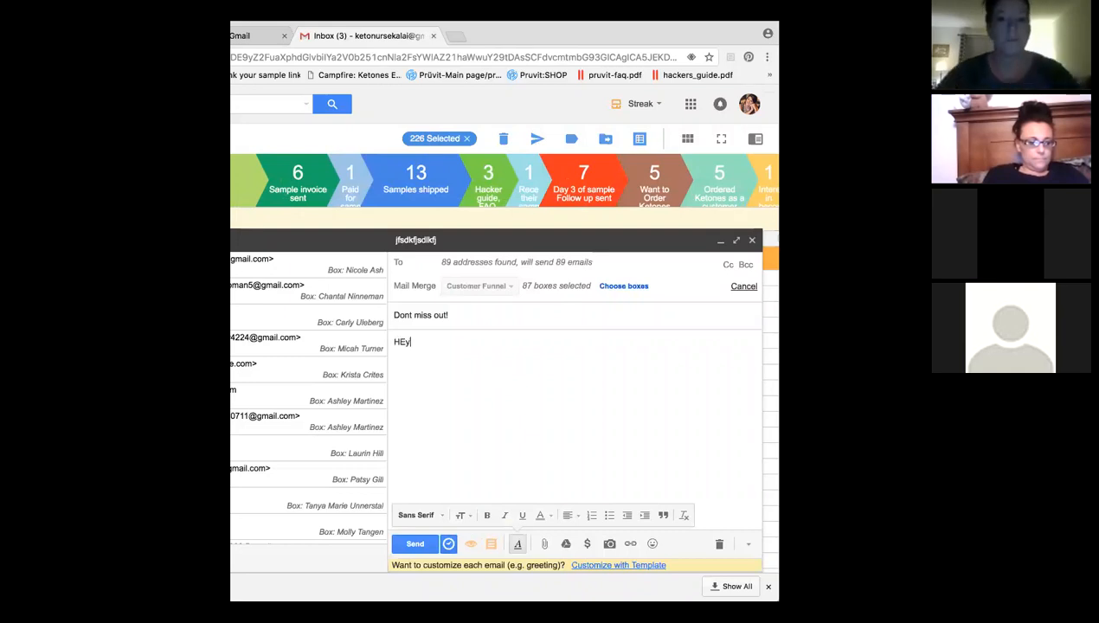
pyautogui.press('BackSpace')
pyautogui.press('BackSpace')
pyautogui.write('ey ashely')
pyautogui.press('Return')
pyautogui.press('Return')
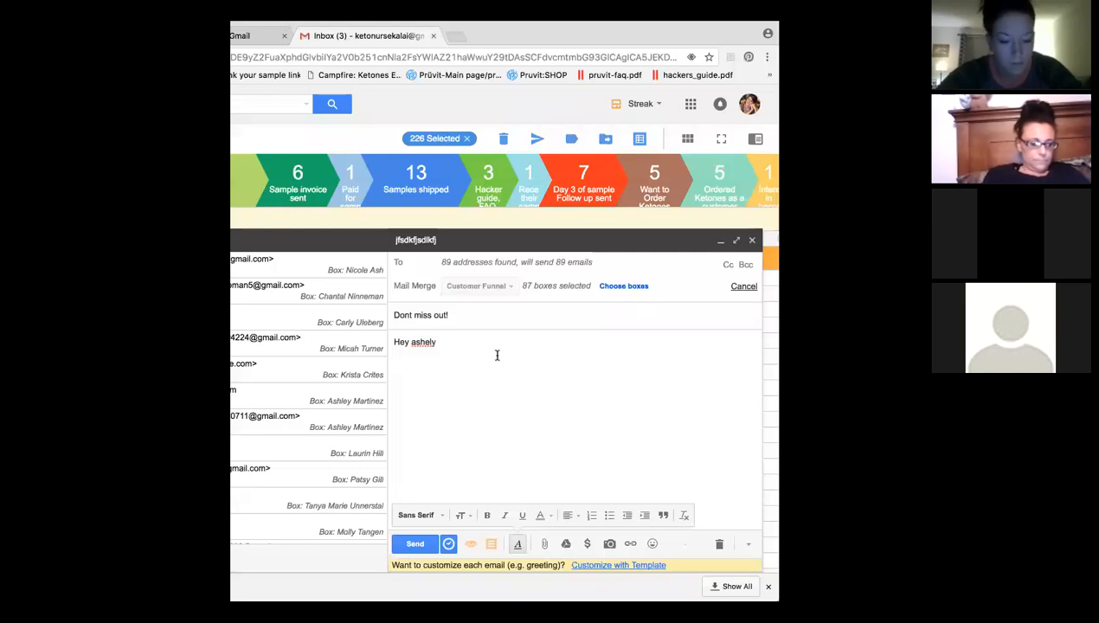
# Pick September 30 in the send-later calendar without sending, then close the draft.
pyautogui.click(448, 544)
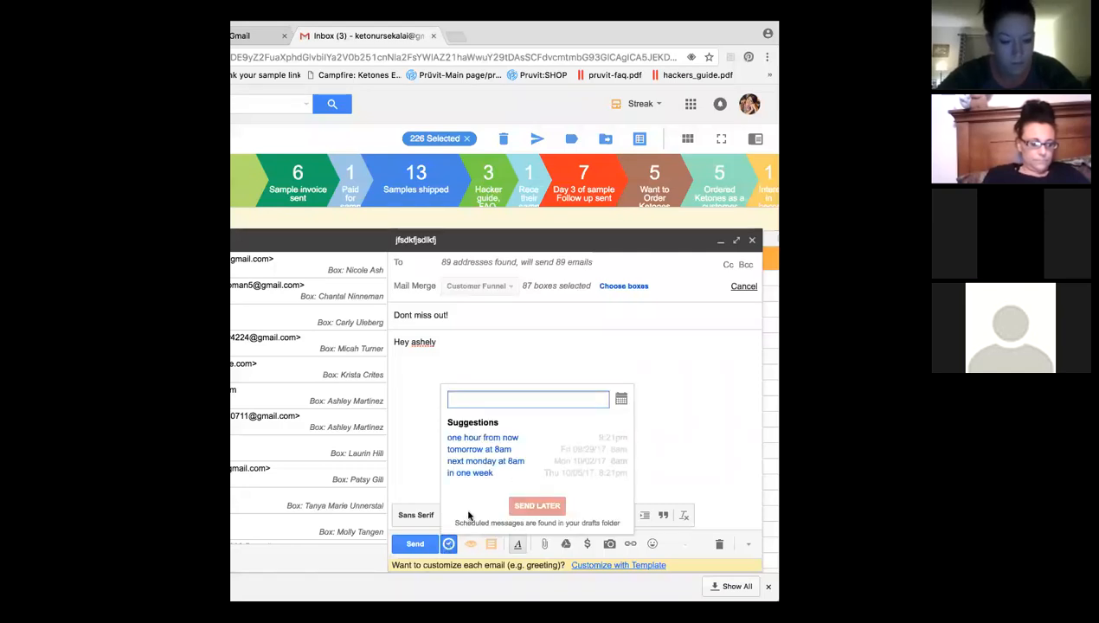
pyautogui.click(621, 399)
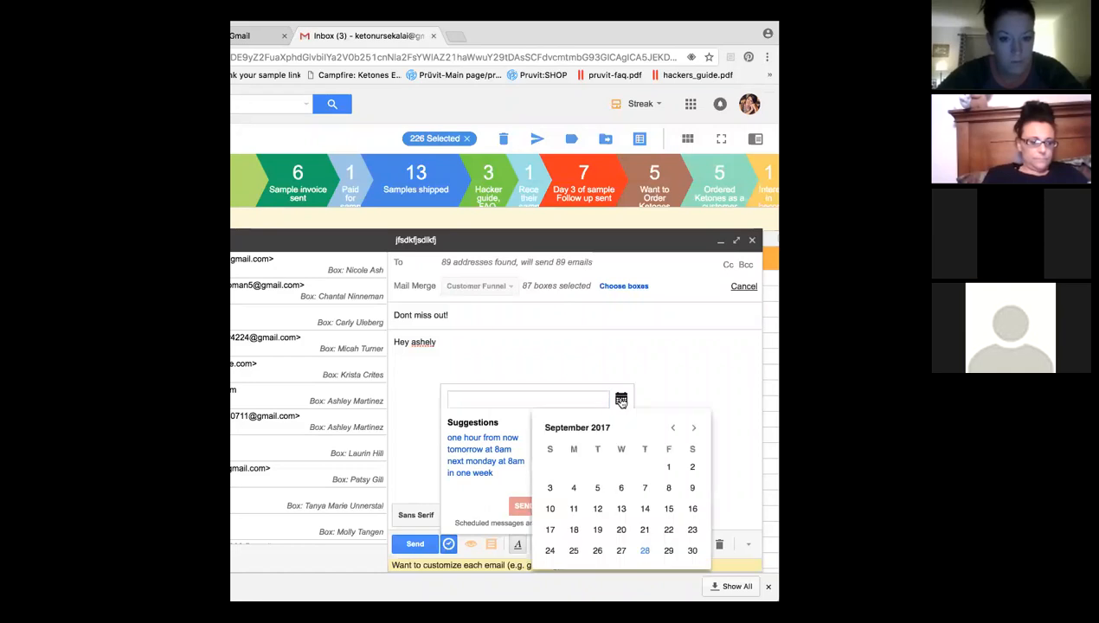
pyautogui.click(693, 551)
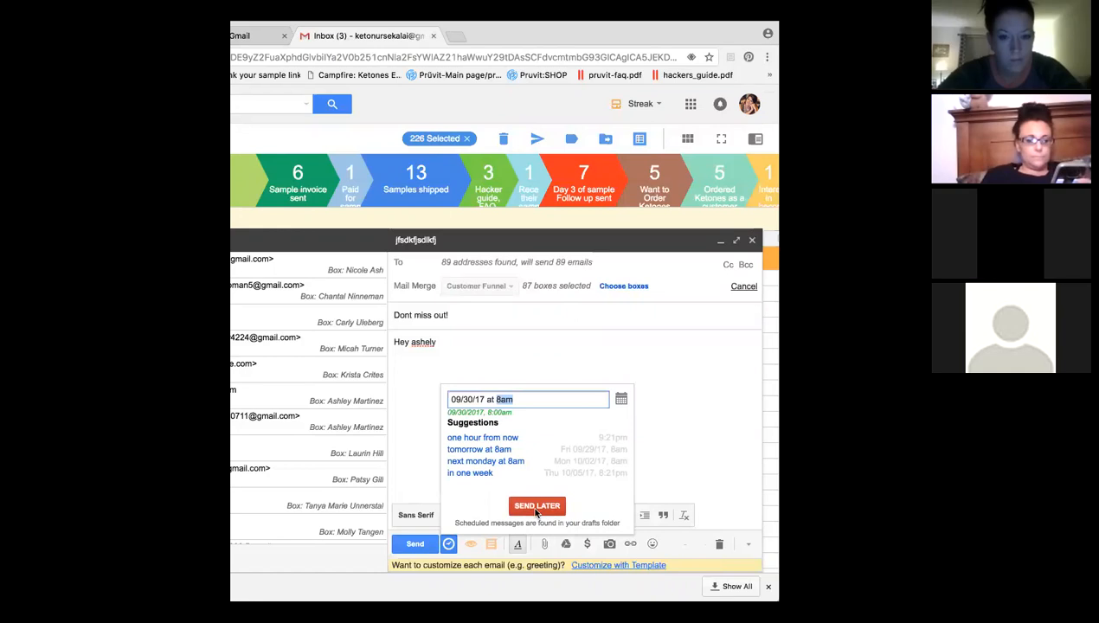
pyautogui.click(661, 400)
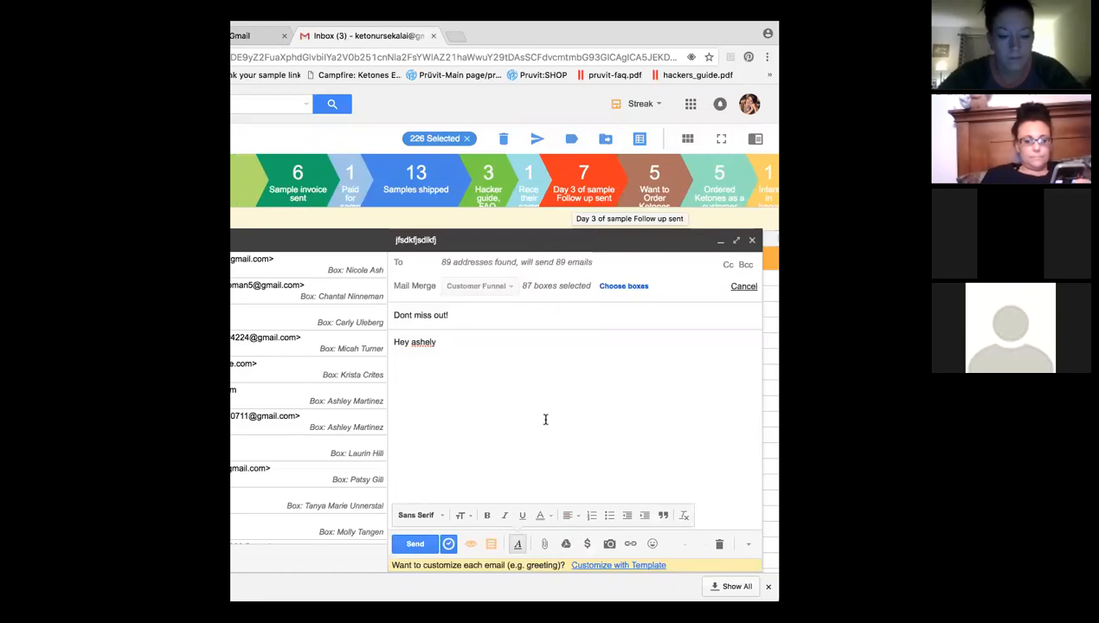
pyautogui.click(752, 239)
# Maximize the window, collapse all Customer Funnel stage groups, and clear the 226-box selection.
pyautogui.doubleClick(499, 33)
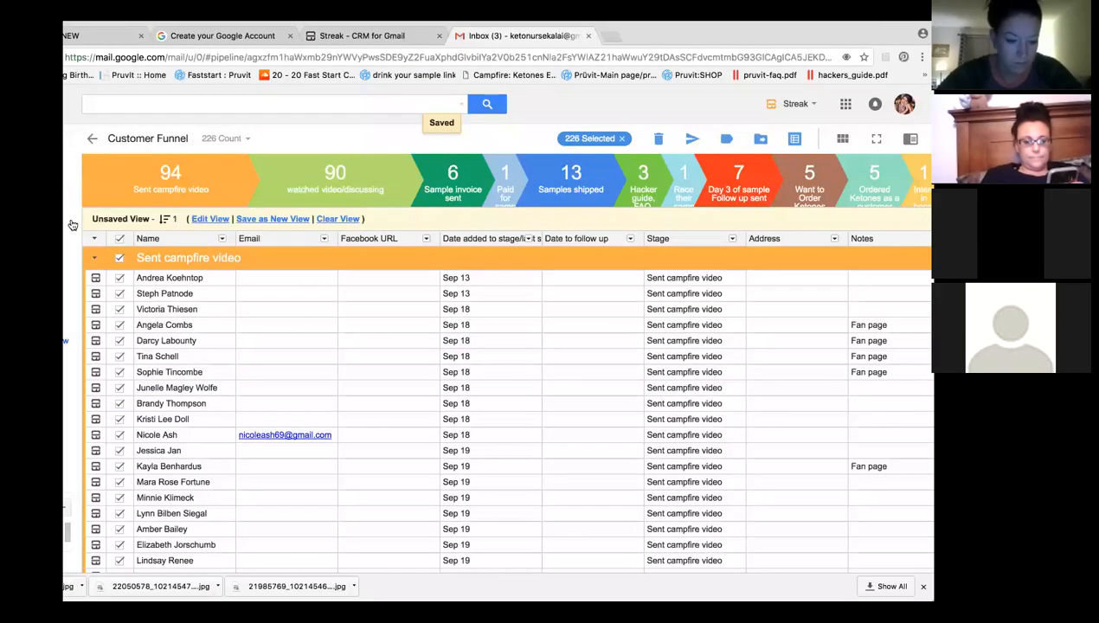
pyautogui.click(94, 239)
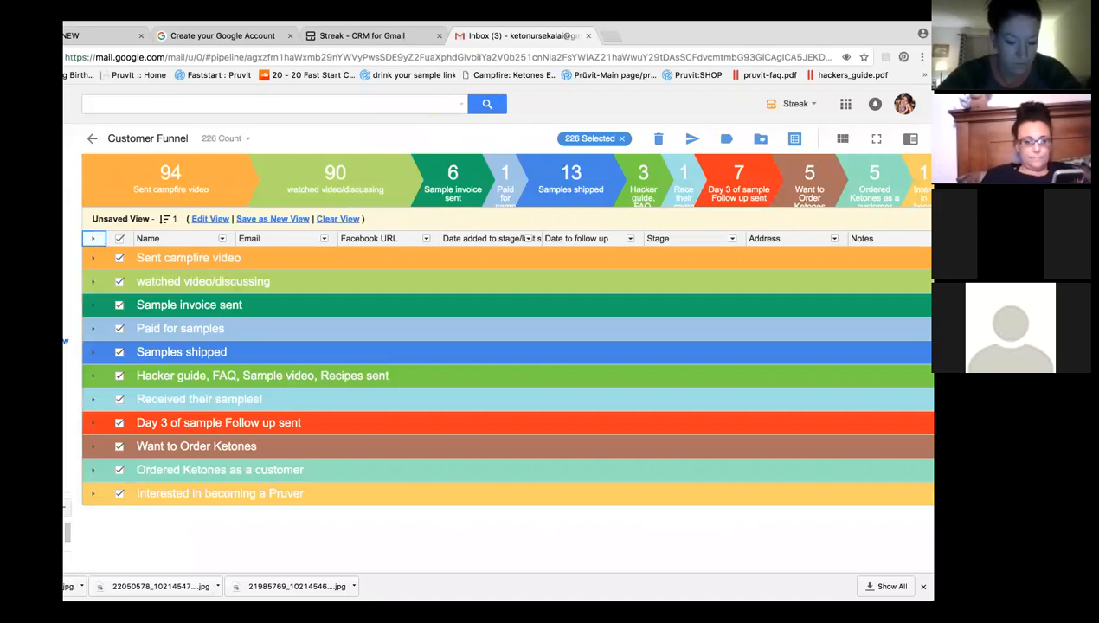
pyautogui.moveTo(898, 34); pyautogui.dragTo(878, 32)
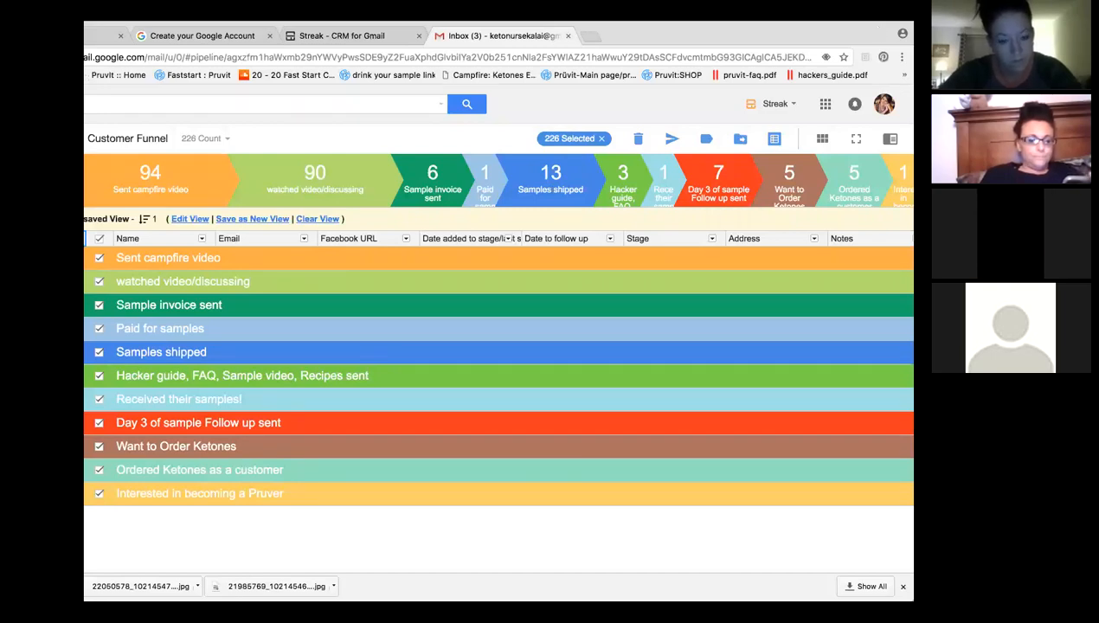
pyautogui.moveTo(776, 35); pyautogui.dragTo(844, 35)
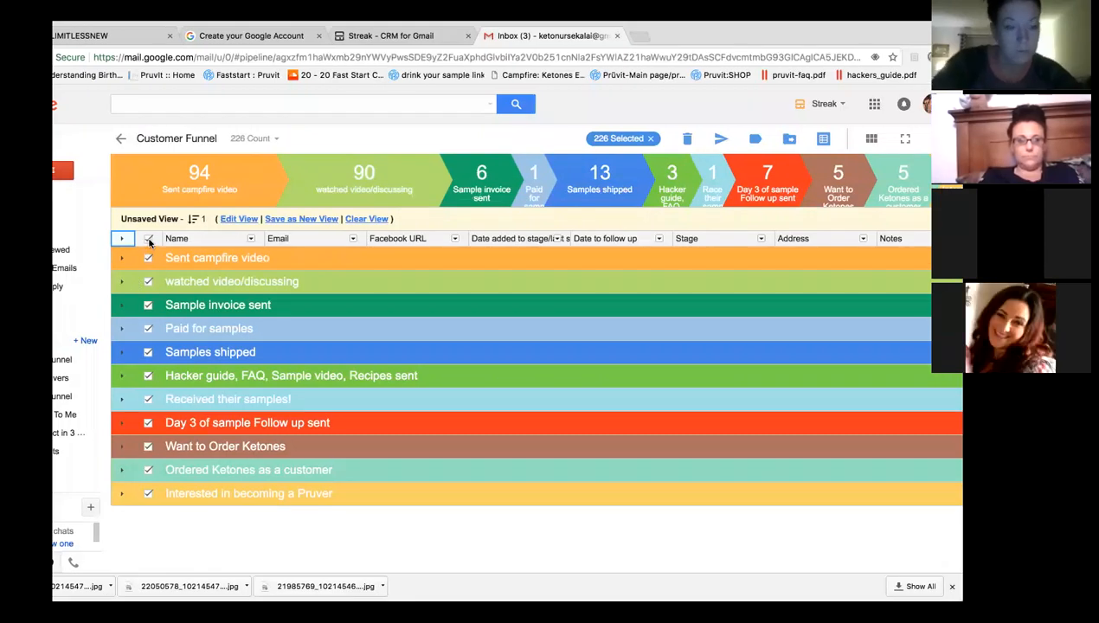
pyautogui.click(148, 240)
pyautogui.click(124, 239)
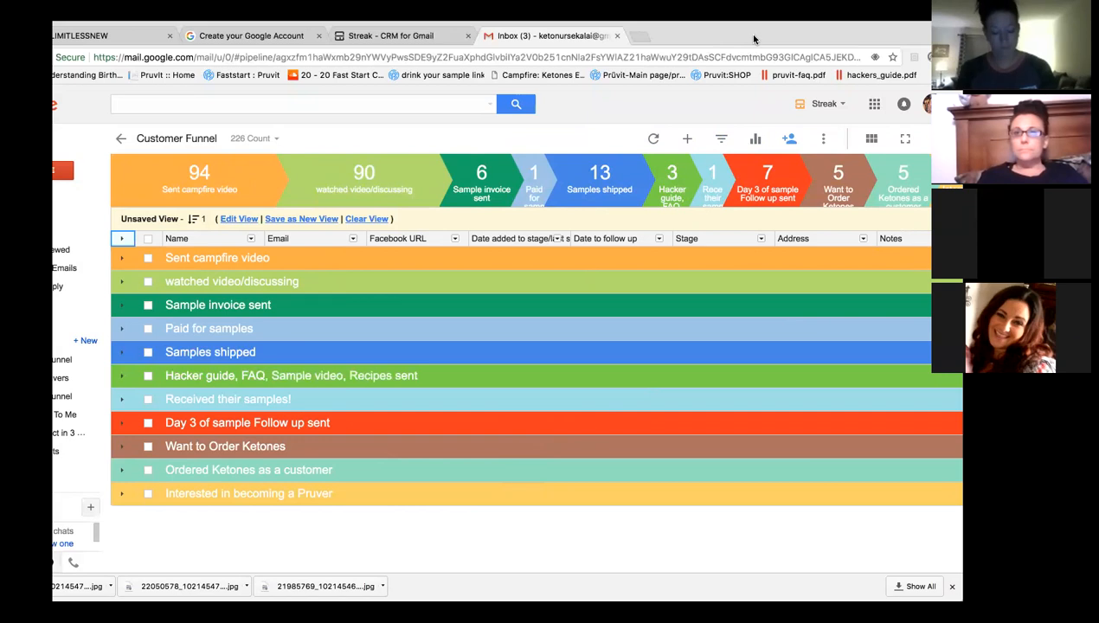
pyautogui.moveTo(863, 39); pyautogui.dragTo(882, 39)
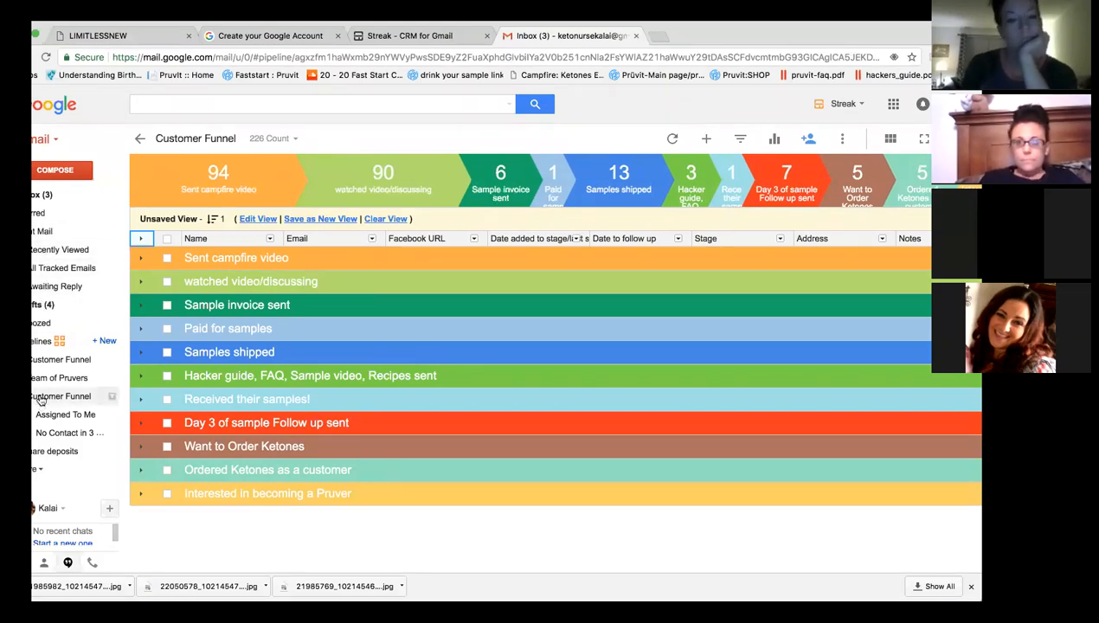
# View the Team of Pruvers pipeline, then return to Customer Funnel and scroll its stages.
pyautogui.click(57, 378)
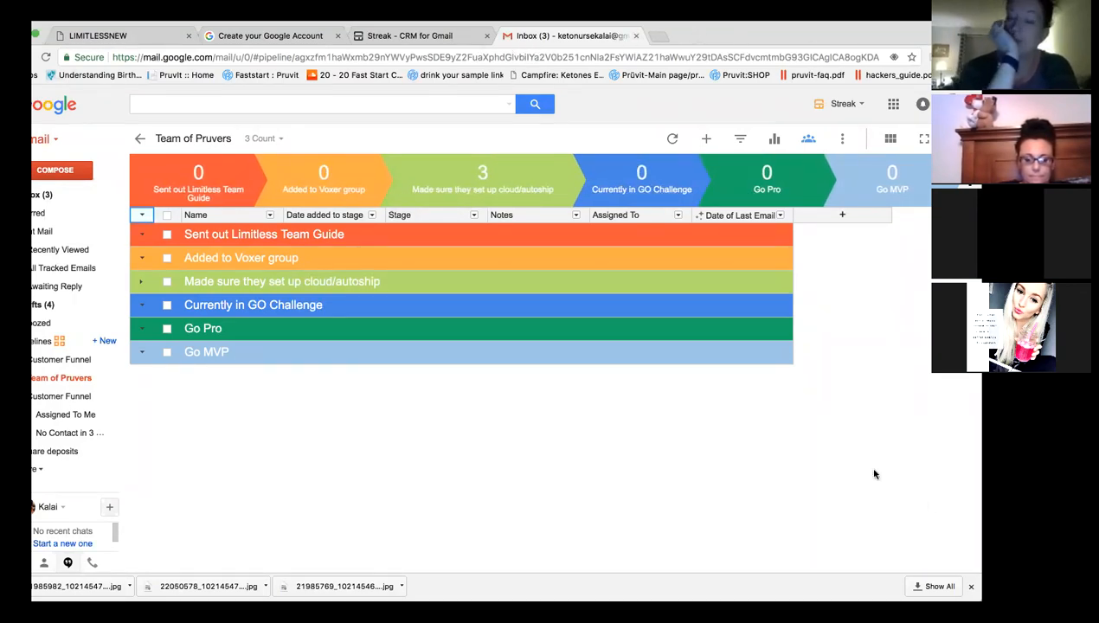
pyautogui.click(73, 363)
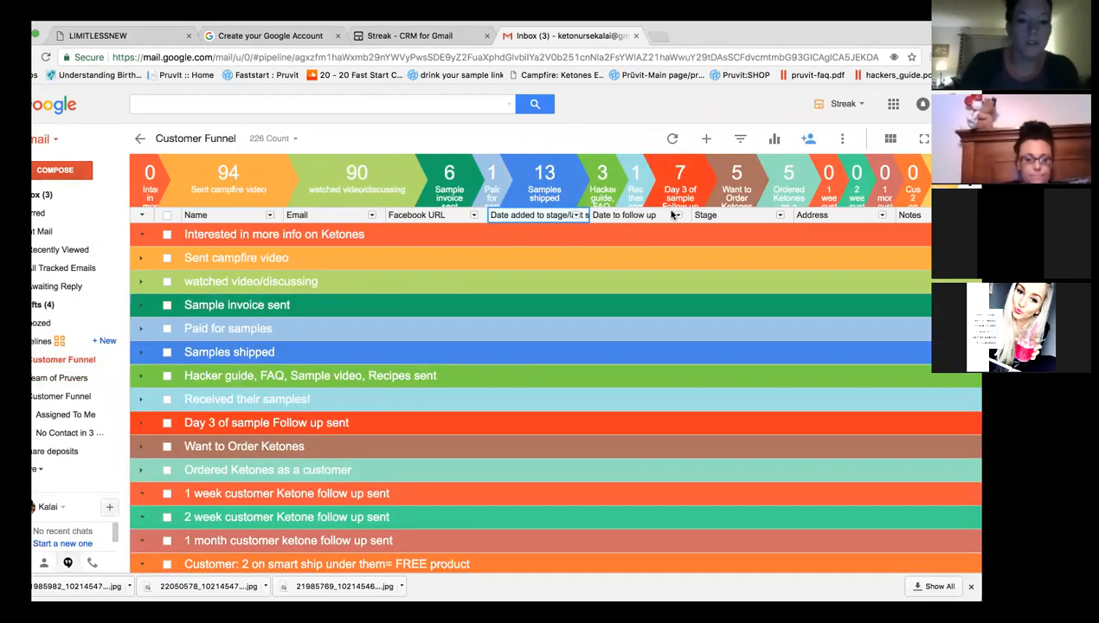
pyautogui.scroll(-3, 736, 317)
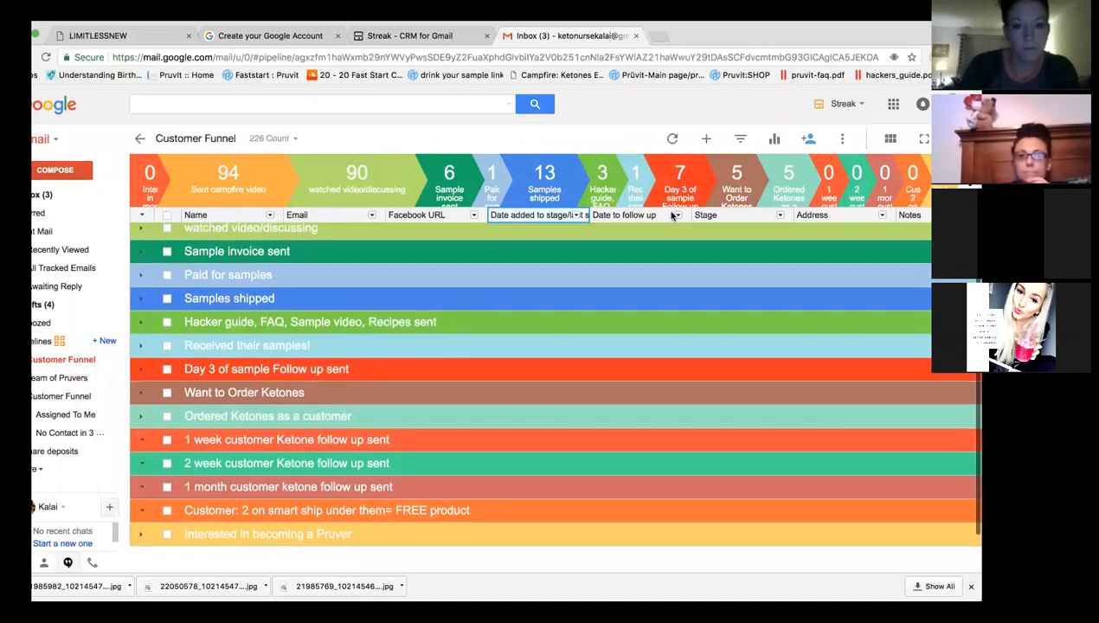
pyautogui.scroll(3, 736, 318)
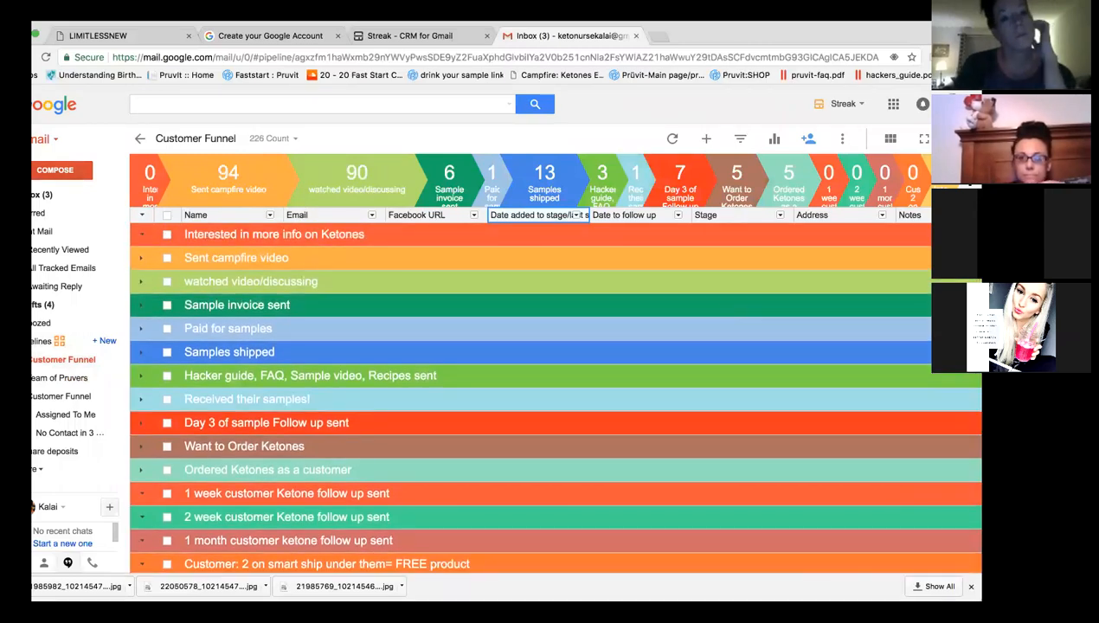